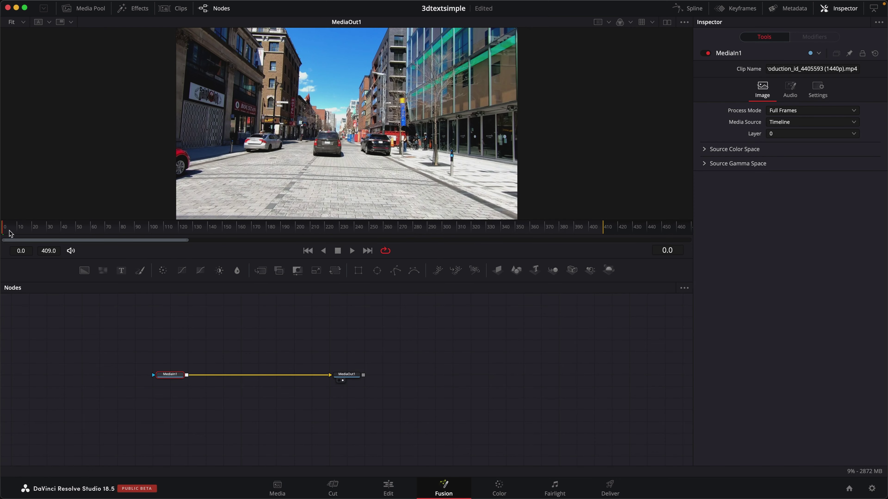
Step: Add an unconnected Polygon mask and draw a closed outline around the dark car in the middle of the street at frame 0
{"action": "left_click_drag", "start_coordinate": [12, 231], "coordinate": [295, 230]}
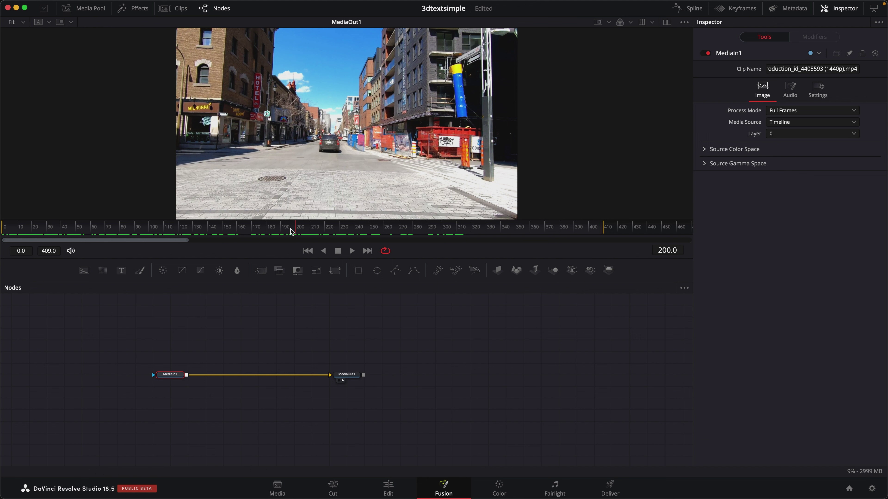
{"action": "left_click", "coordinate": [307, 251]}
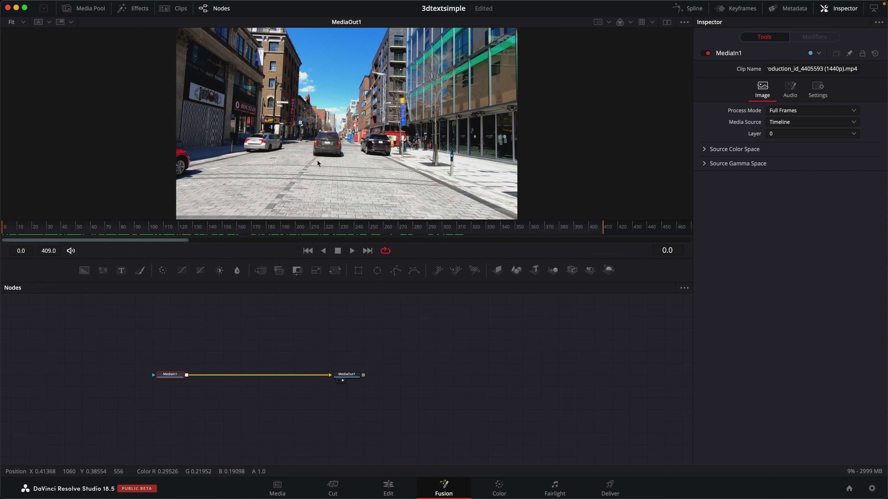
{"action": "left_click_drag", "start_coordinate": [396, 270], "coordinate": [258, 331]}
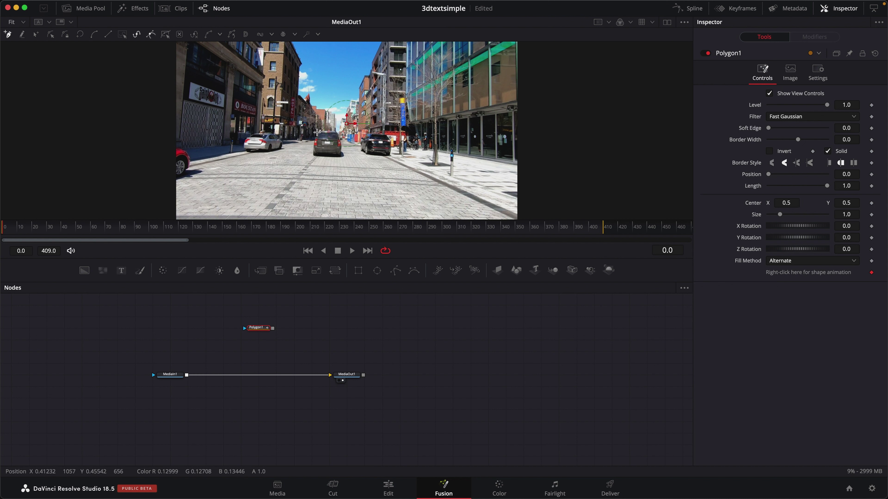
{"action": "left_click", "coordinate": [313, 138]}
{"action": "left_click", "coordinate": [312, 150]}
{"action": "left_click", "coordinate": [312, 157]}
{"action": "left_click", "coordinate": [329, 159]}
{"action": "left_click", "coordinate": [343, 159]}
{"action": "left_click", "coordinate": [345, 155]}
{"action": "left_click", "coordinate": [344, 142]}
{"action": "left_click", "coordinate": [340, 132]}
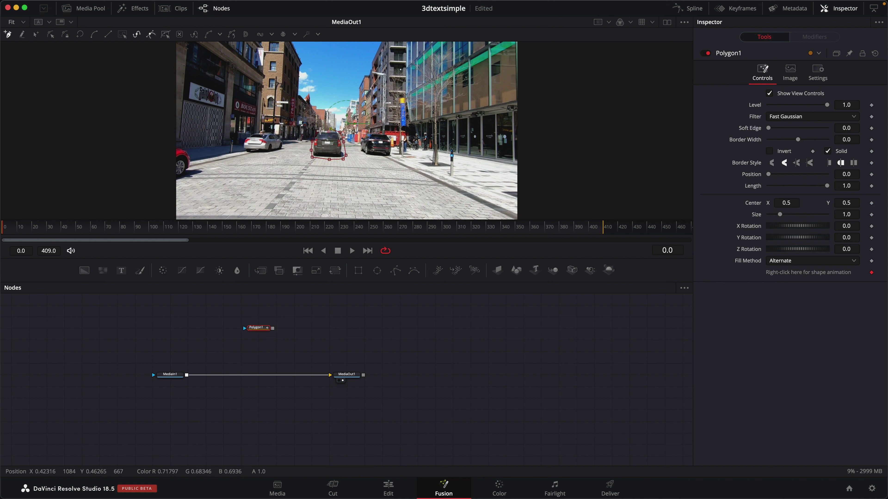
{"action": "left_click", "coordinate": [320, 131]}
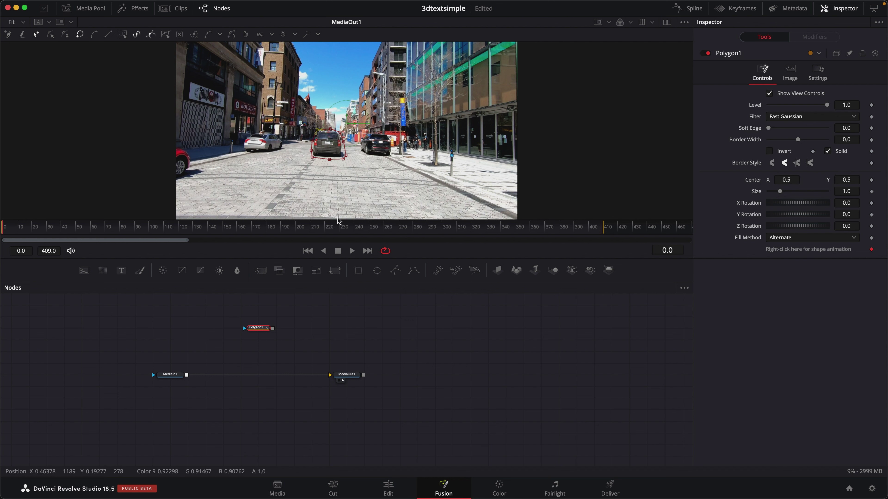
Step: Fit the polygon mask tightly around the car at the last frame, 409
{"action": "left_click", "coordinate": [367, 251]}
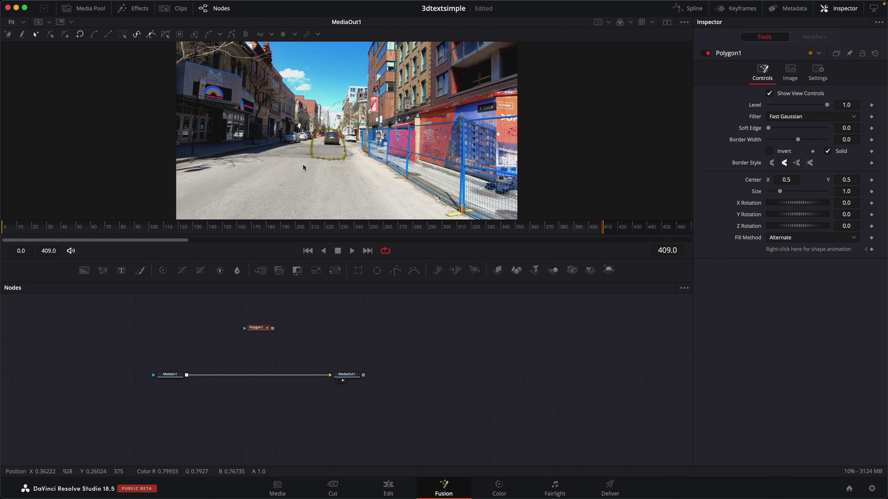
{"action": "left_click_drag", "start_coordinate": [313, 159], "coordinate": [317, 154]}
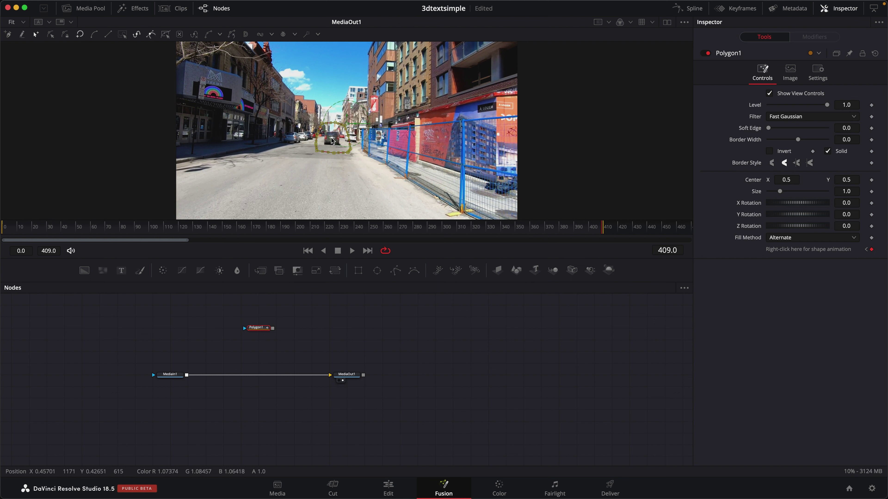
{"action": "left_click_drag", "start_coordinate": [332, 141], "coordinate": [485, 220]}
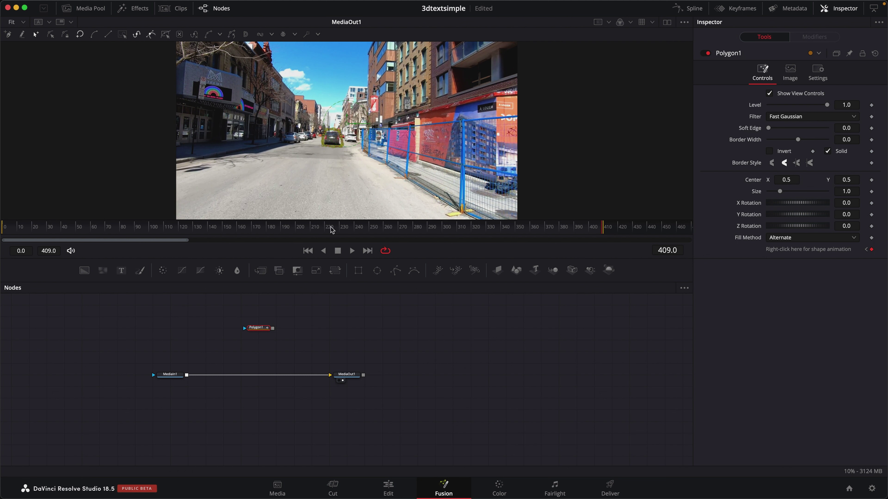
Step: Refit the polygon mask around the moving car at frames 200, 101 and 301
{"action": "left_click", "coordinate": [296, 231]}
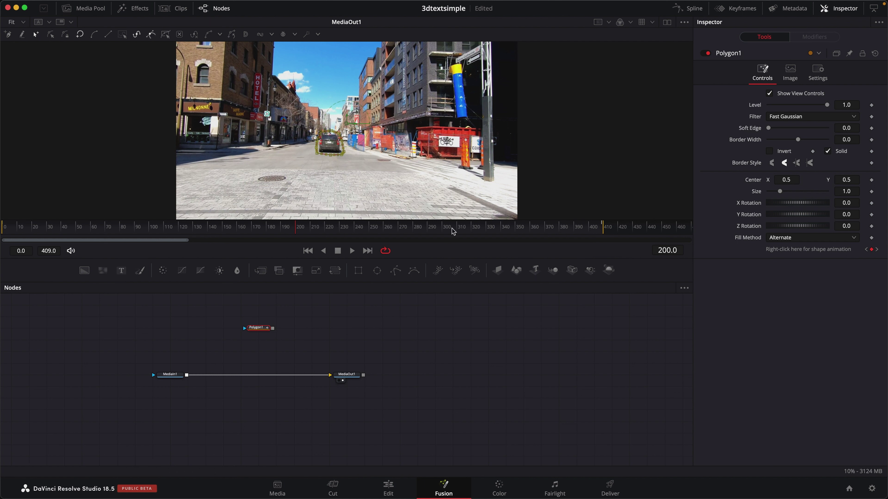
{"action": "left_click", "coordinate": [150, 228]}
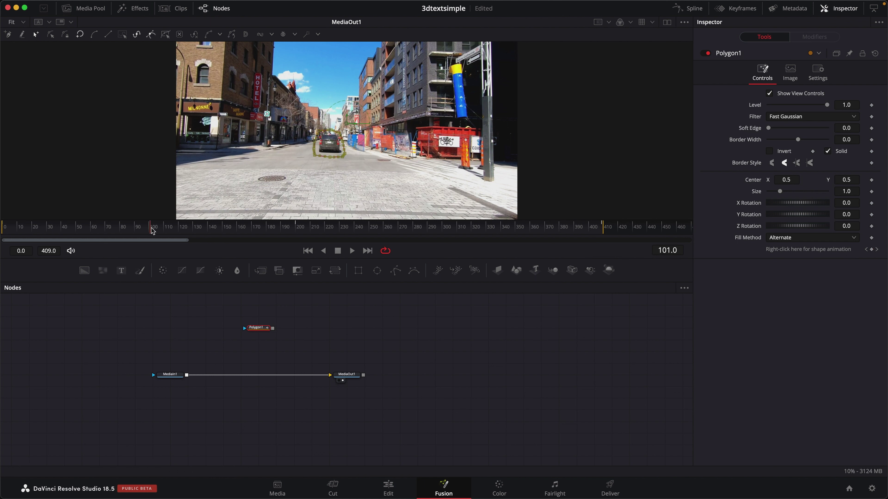
{"action": "left_click_drag", "start_coordinate": [324, 154], "coordinate": [322, 151]}
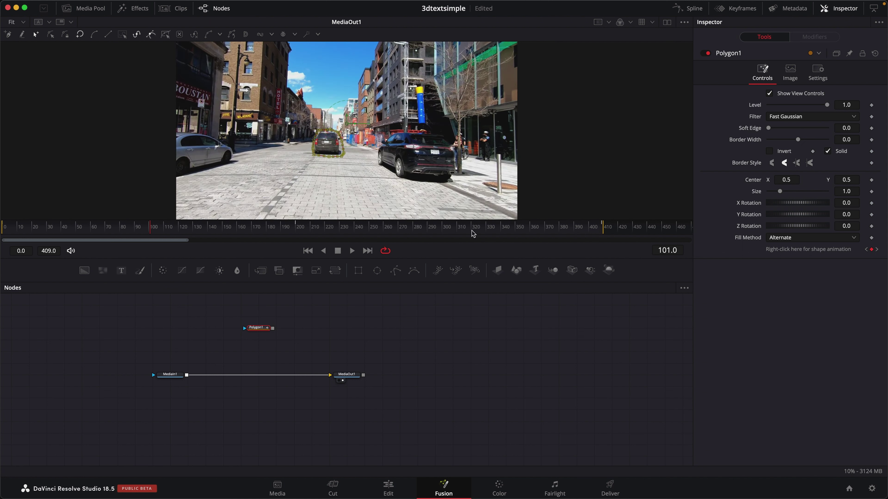
{"action": "left_click", "coordinate": [443, 228]}
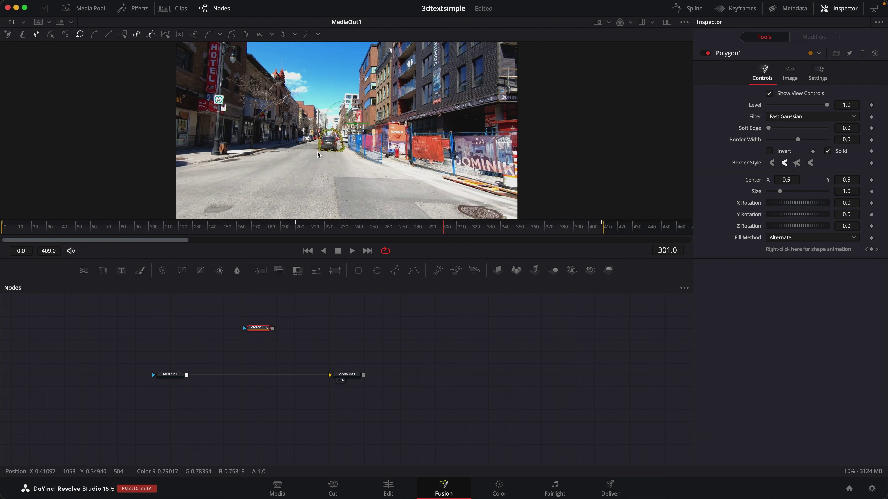
{"action": "left_click_drag", "start_coordinate": [320, 151], "coordinate": [325, 148]}
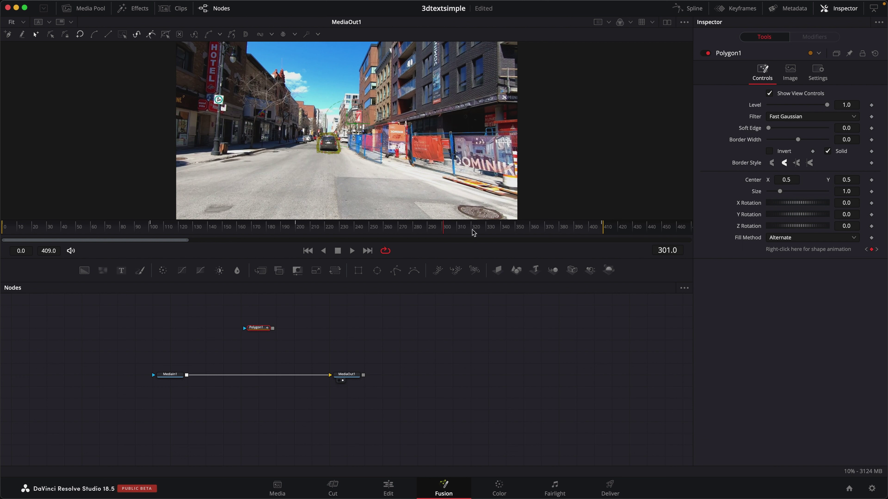
Step: Refit the mask around the car at frame 352, check its fit across the clip and return to the first frame
{"action": "left_click", "coordinate": [518, 231]}
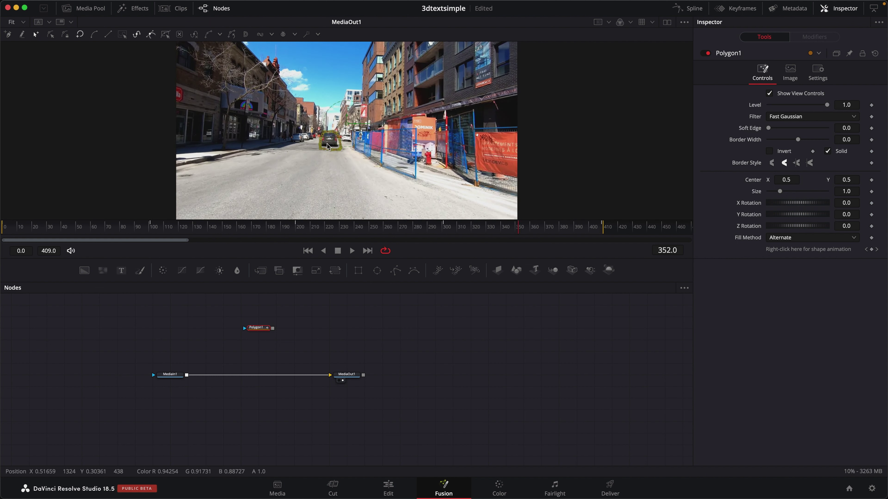
{"action": "left_click_drag", "start_coordinate": [328, 146], "coordinate": [320, 151]}
{"action": "left_click", "coordinate": [369, 230]}
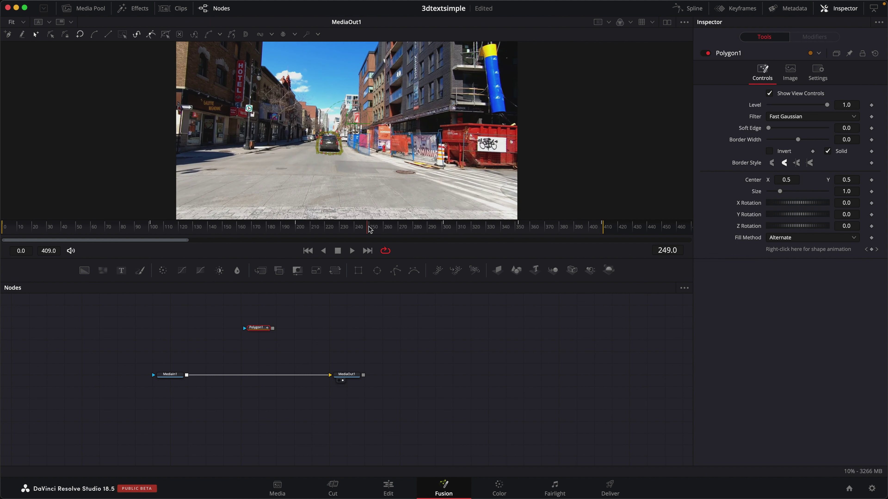
{"action": "left_click", "coordinate": [231, 229]}
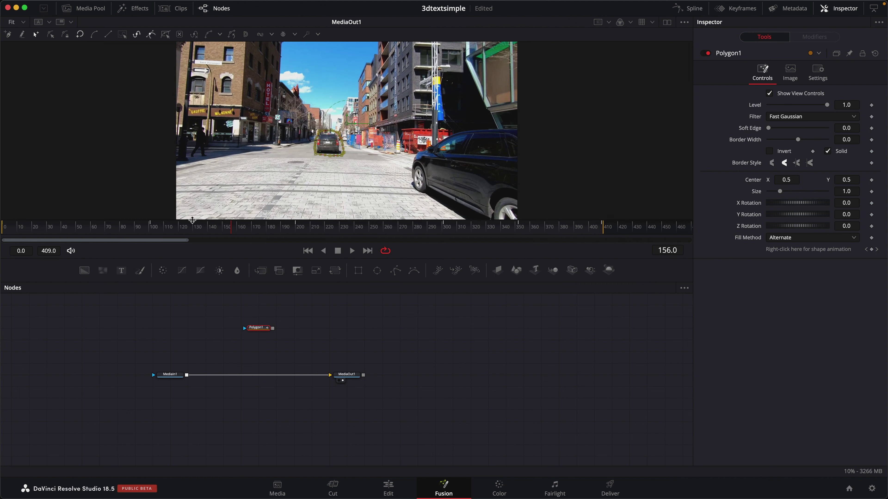
{"action": "left_click", "coordinate": [83, 230]}
{"action": "left_click_drag", "start_coordinate": [68, 229], "coordinate": [239, 227]}
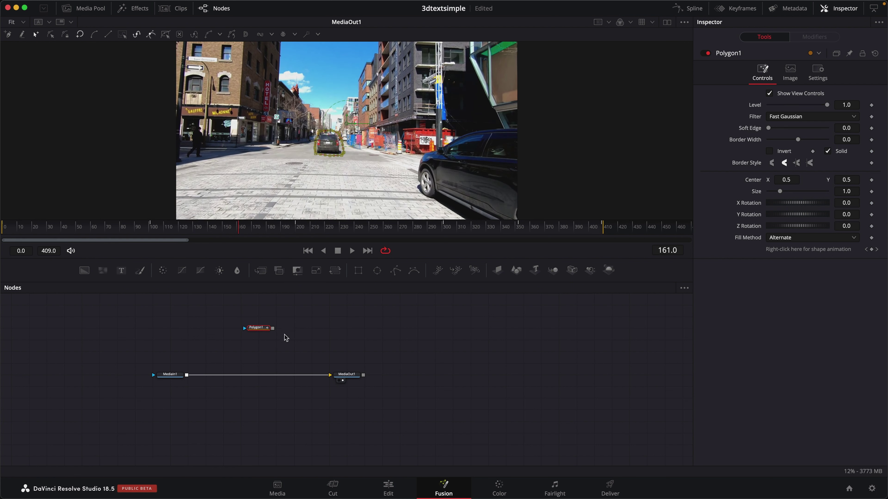
{"action": "key", "text": "Home"}
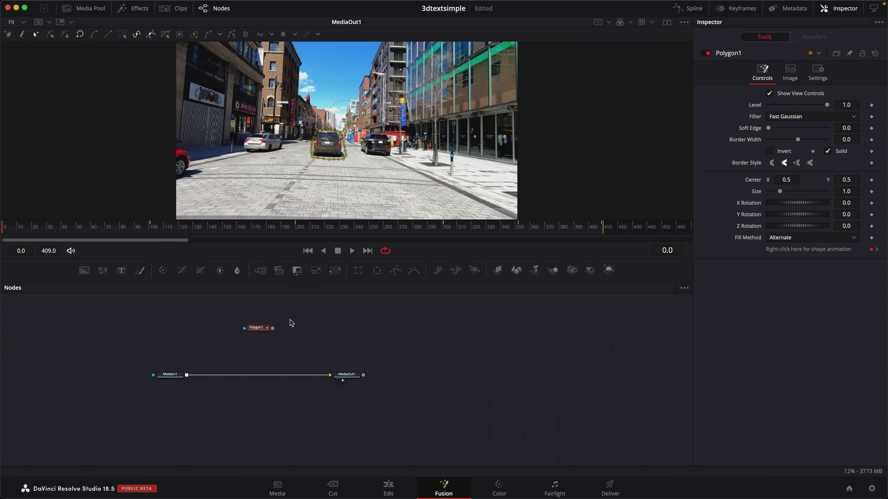
Step: Insert a Camera Tracker node between MediaIn1 and MediaOut1
{"action": "left_click", "coordinate": [174, 376]}
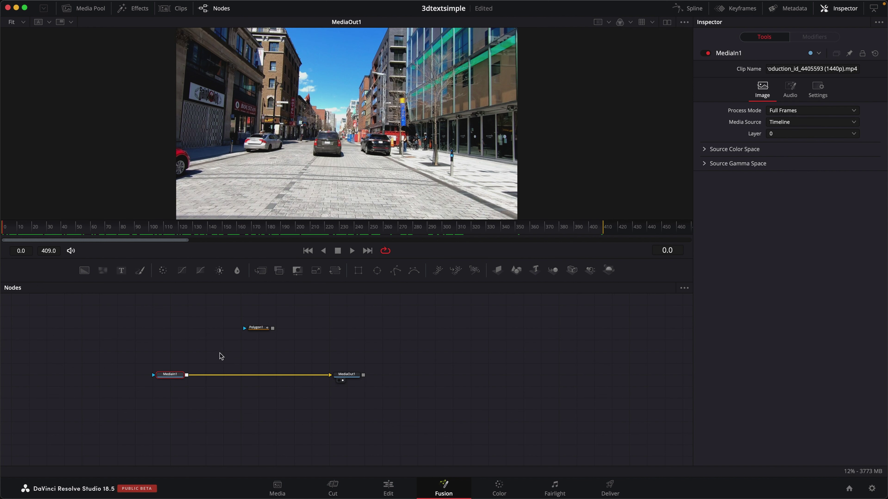
{"action": "key", "text": "shift+space"}
{"action": "type", "text": "camera tr"}
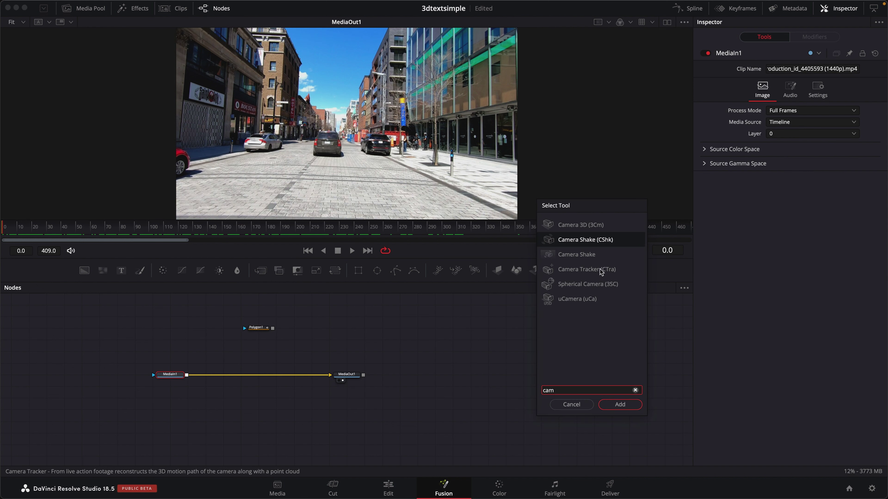
{"action": "key", "text": "Return"}
{"action": "left_click_drag", "start_coordinate": [209, 376], "coordinate": [262, 376]}
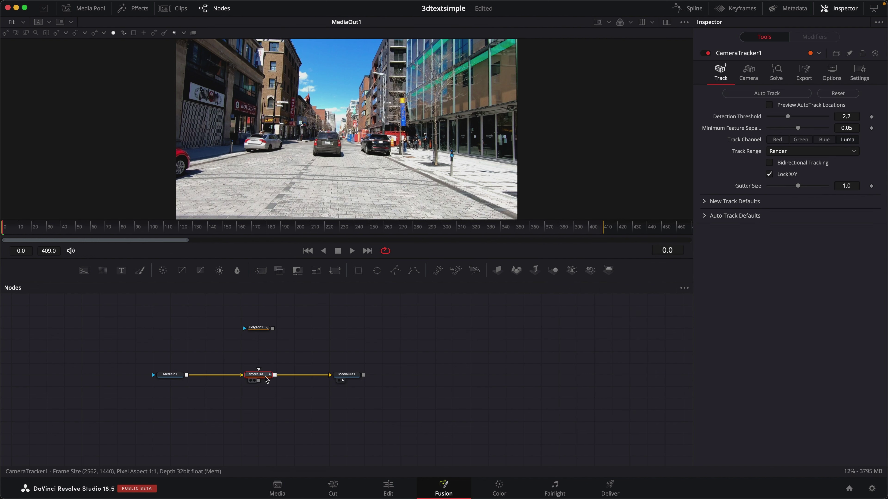
Step: Connect Polygon1 to the camera tracker's mask input, show the tracker in the viewer and invert the polygon mask
{"action": "left_click_drag", "start_coordinate": [273, 328], "coordinate": [259, 380]}
{"action": "key", "text": "1"}
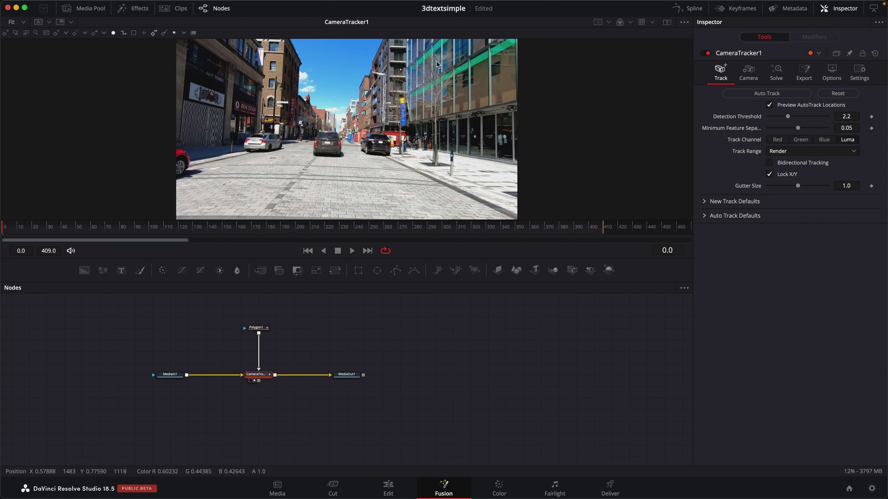
{"action": "left_click", "coordinate": [263, 330]}
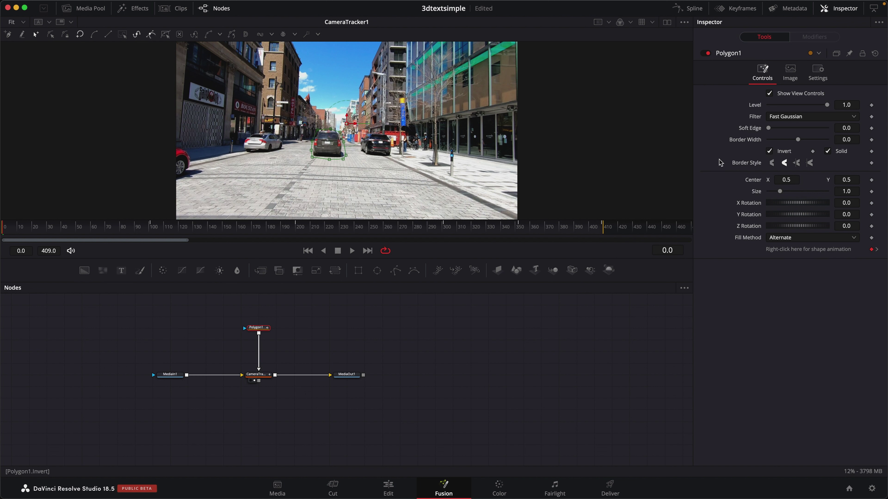
Step: Auto-track the footage with bidirectional tracking enabled and solve the camera
{"action": "left_click", "coordinate": [260, 375]}
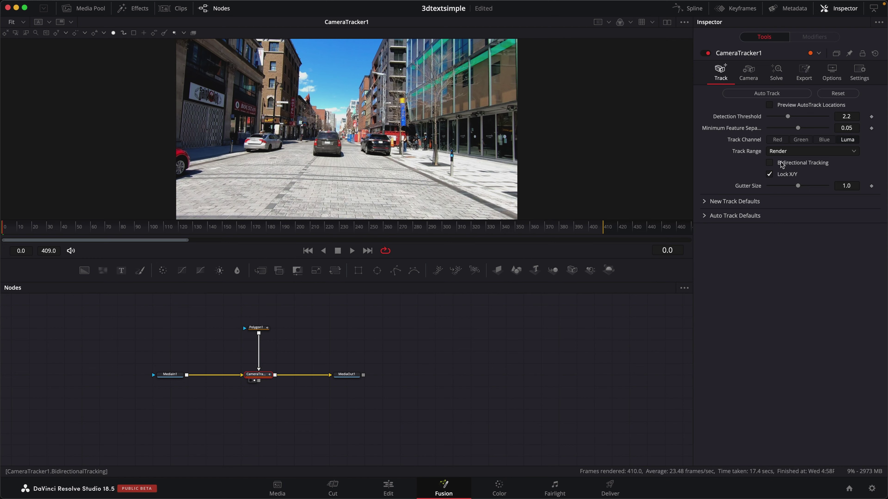
{"action": "left_click", "coordinate": [757, 95]}
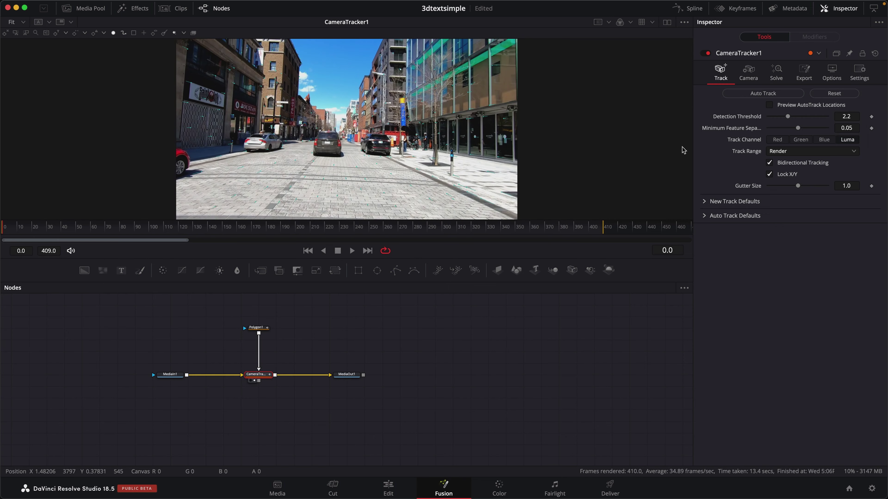
{"action": "left_click", "coordinate": [776, 72]}
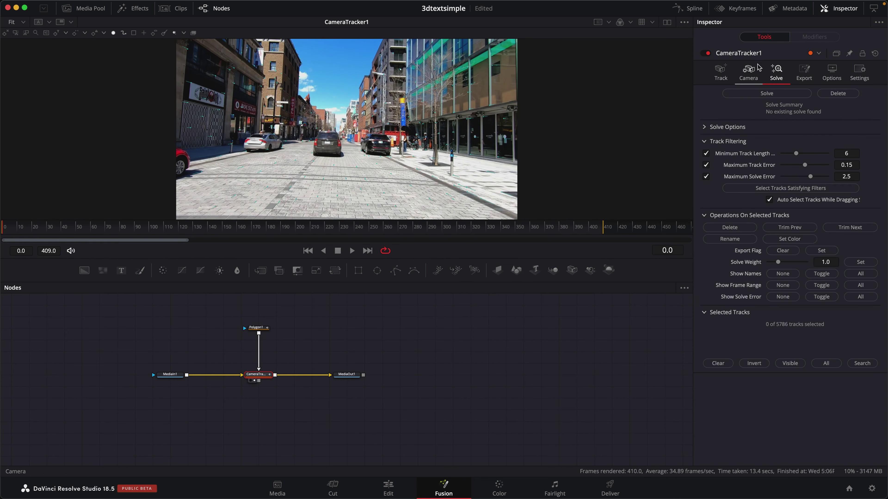
{"action": "left_click", "coordinate": [755, 94]}
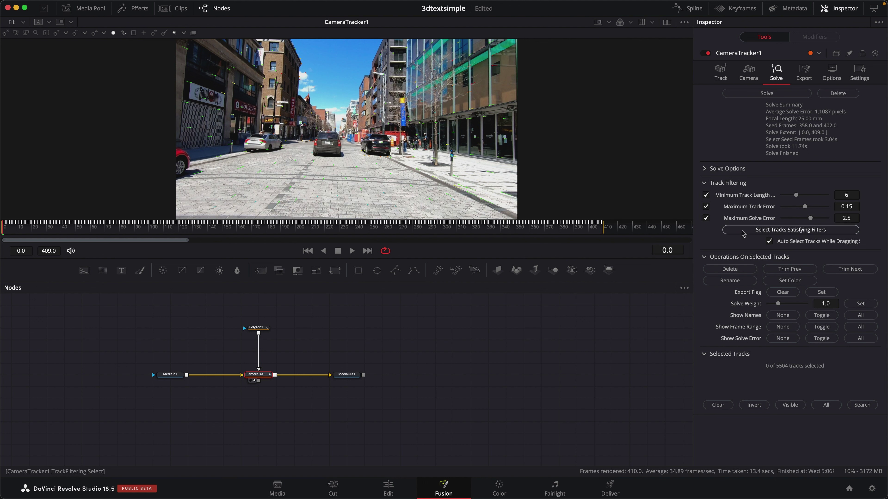
Step: Delete the tracks that satisfy the default track filters and solve the camera again
{"action": "left_click", "coordinate": [750, 231]}
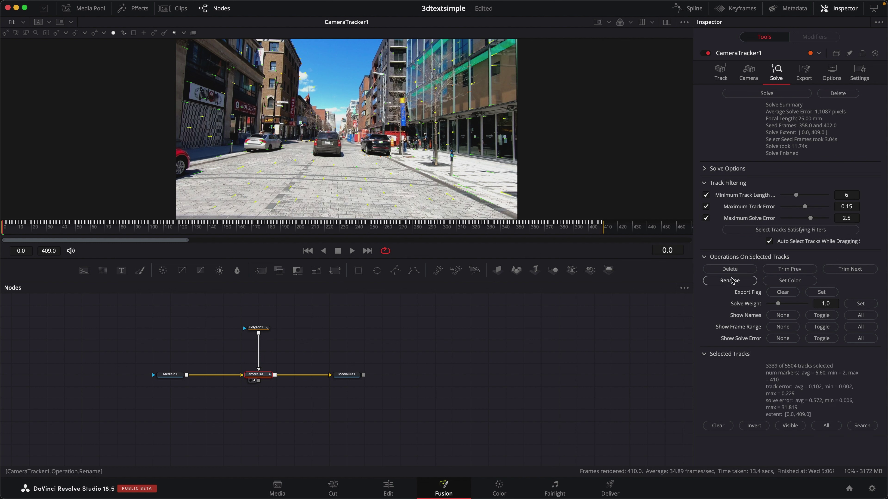
{"action": "left_click", "coordinate": [735, 269]}
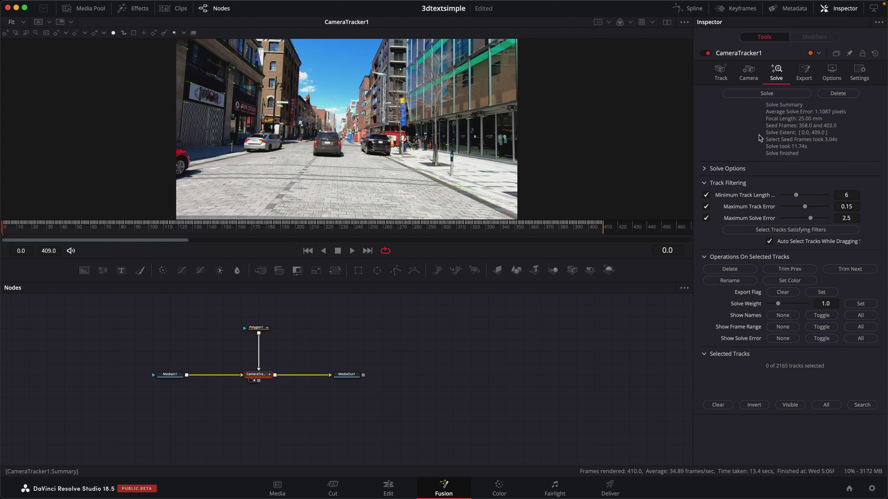
{"action": "left_click", "coordinate": [752, 94]}
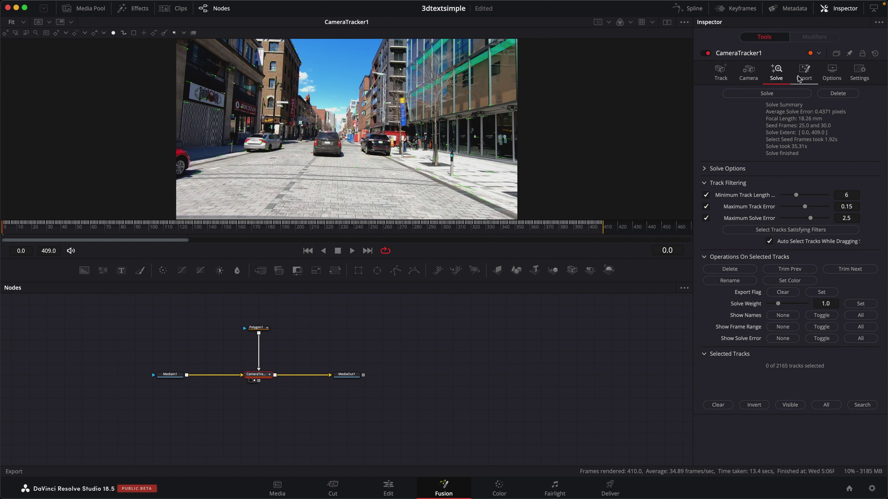
Step: Set the camera tracker's 3D scene transform to Unaligned and darken the image behind the track markers
{"action": "left_click", "coordinate": [804, 71]}
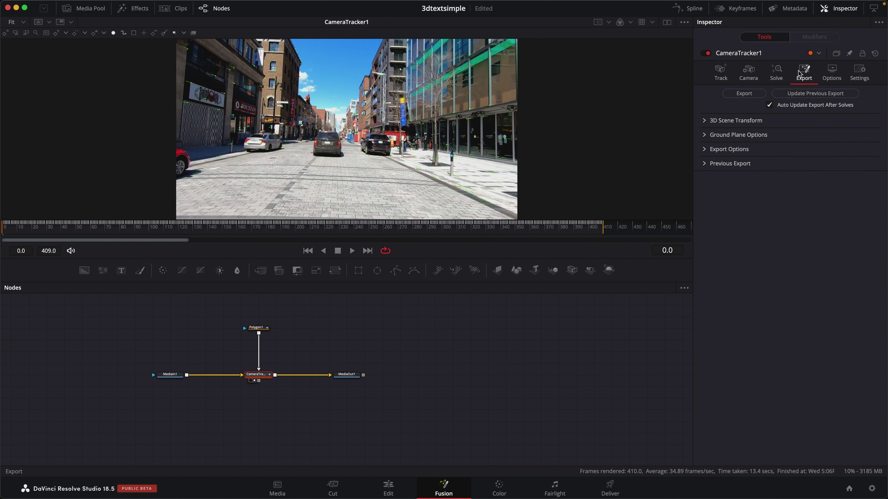
{"action": "left_click", "coordinate": [705, 121]}
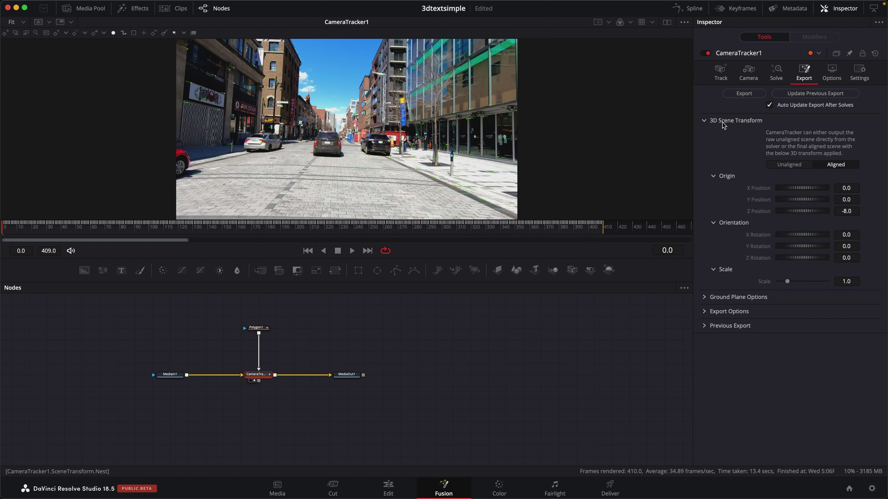
{"action": "left_click", "coordinate": [783, 165]}
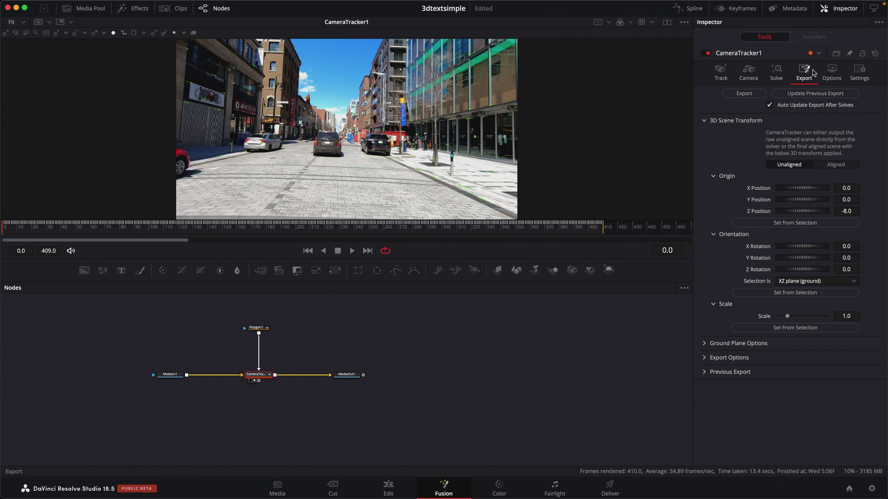
{"action": "left_click", "coordinate": [826, 74]}
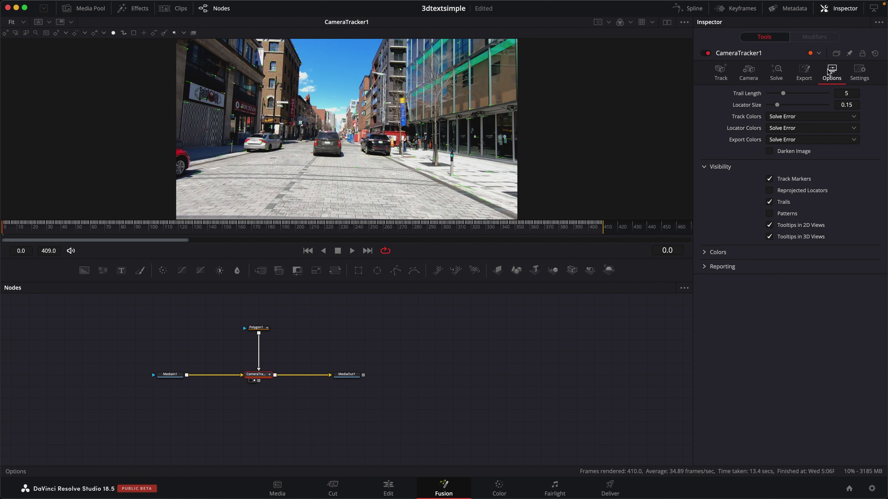
{"action": "left_click", "coordinate": [770, 152]}
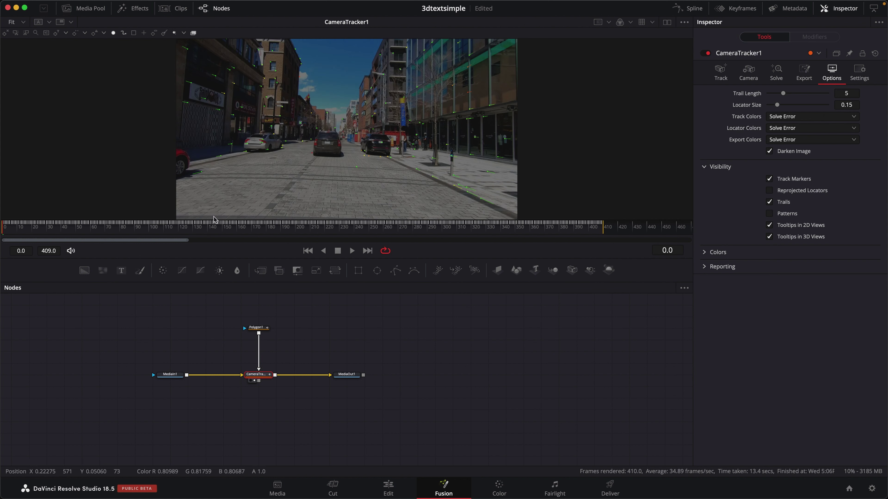
Step: At frame 6, select the track on the near road surface and set the 3D scene origin from it
{"action": "left_click", "coordinate": [12, 231]}
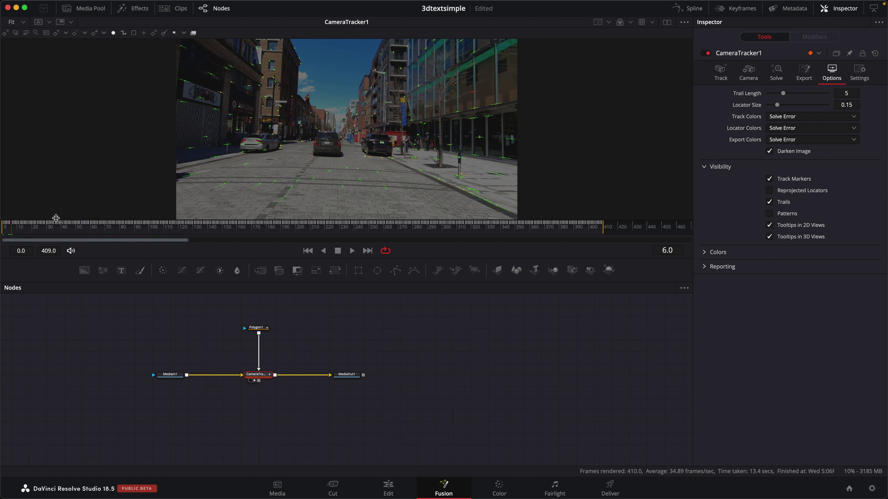
{"action": "left_click_drag", "start_coordinate": [291, 196], "coordinate": [270, 210]}
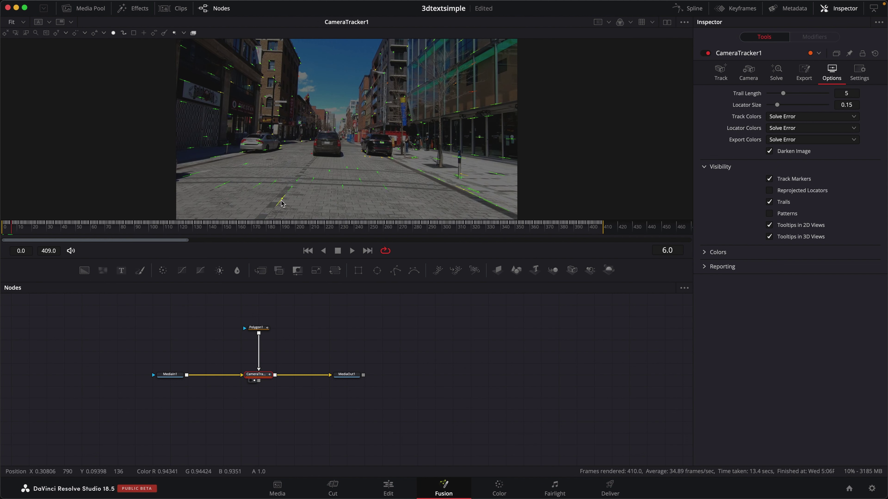
{"action": "left_click", "coordinate": [804, 74]}
{"action": "left_click", "coordinate": [791, 226]}
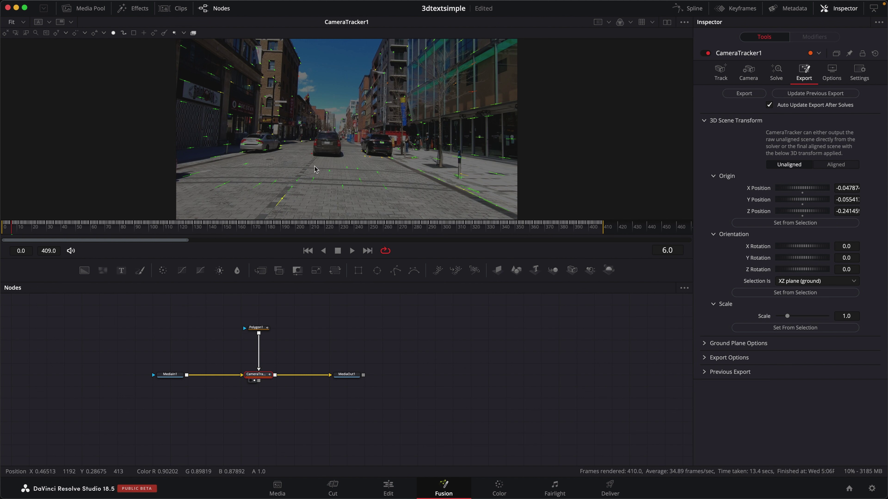
Step: Select road-surface tracks at frames 6, 76, 162, 208 and 250 and set the XZ plane (ground) orientation from the selection
{"action": "mouse_move", "coordinate": [335, 174]}
{"action": "left_click_drag", "start_coordinate": [362, 165], "coordinate": [248, 205]}
{"action": "left_click", "coordinate": [115, 230]}
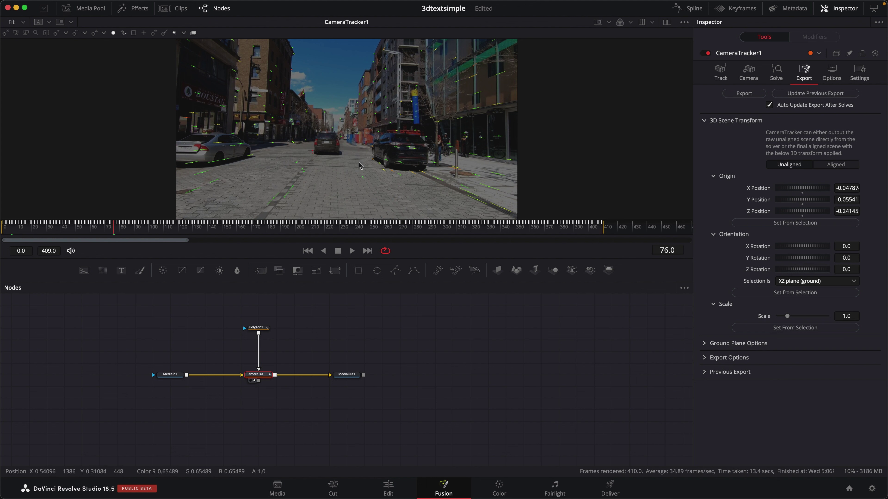
{"action": "left_click_drag", "start_coordinate": [360, 165], "coordinate": [252, 225]}
{"action": "left_click_drag", "start_coordinate": [207, 225], "coordinate": [244, 225]}
{"action": "left_click_drag", "start_coordinate": [363, 156], "coordinate": [236, 213]}
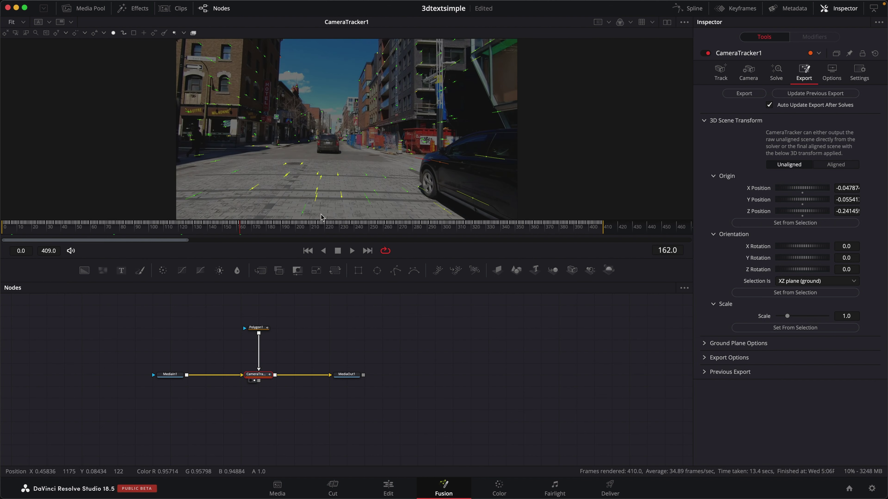
{"action": "left_click", "coordinate": [309, 228]}
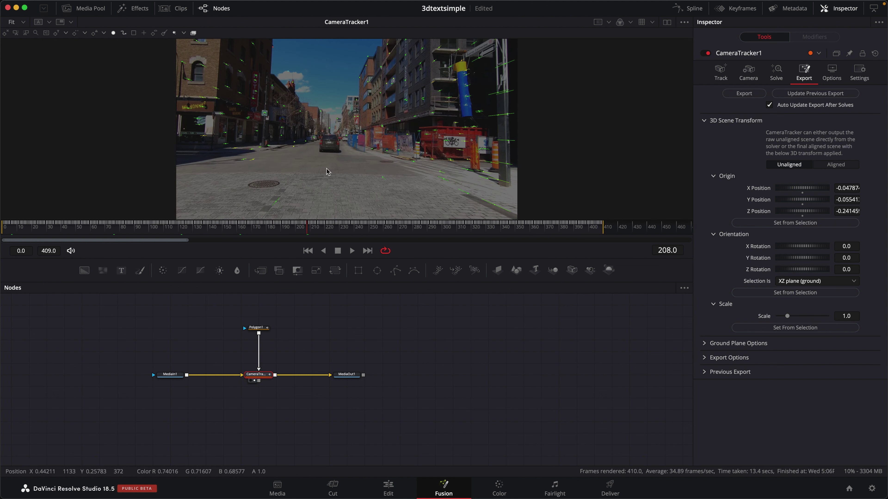
{"action": "left_click_drag", "start_coordinate": [319, 184], "coordinate": [261, 217]}
{"action": "left_click", "coordinate": [368, 229]}
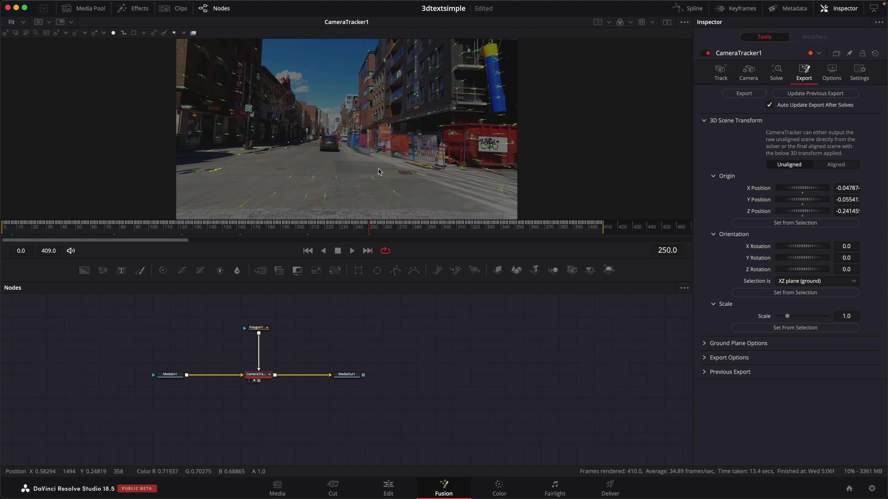
{"action": "left_click_drag", "start_coordinate": [401, 165], "coordinate": [220, 212]}
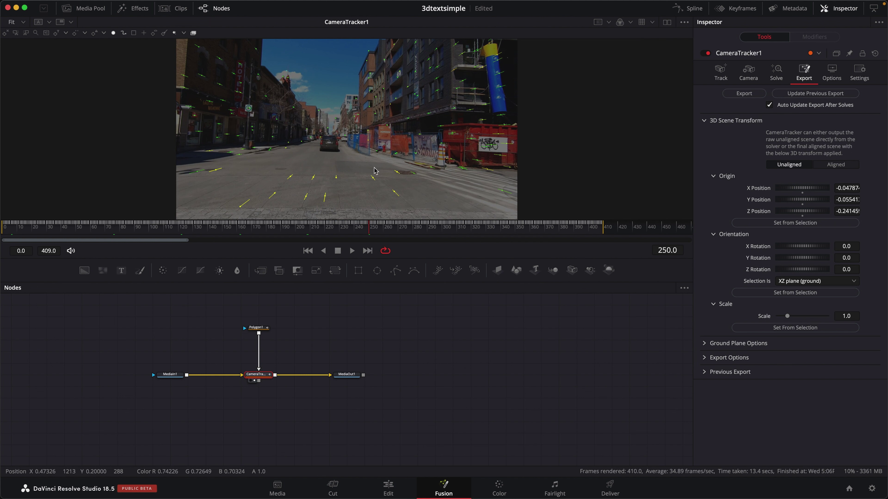
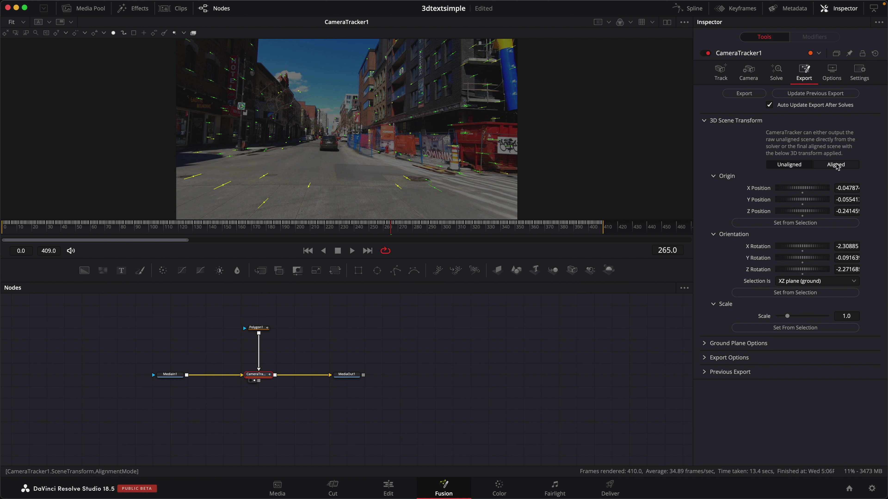
Step: Set the 3D scene transform to Aligned and export the camera tracker's solved scene
{"action": "left_click", "coordinate": [835, 166]}
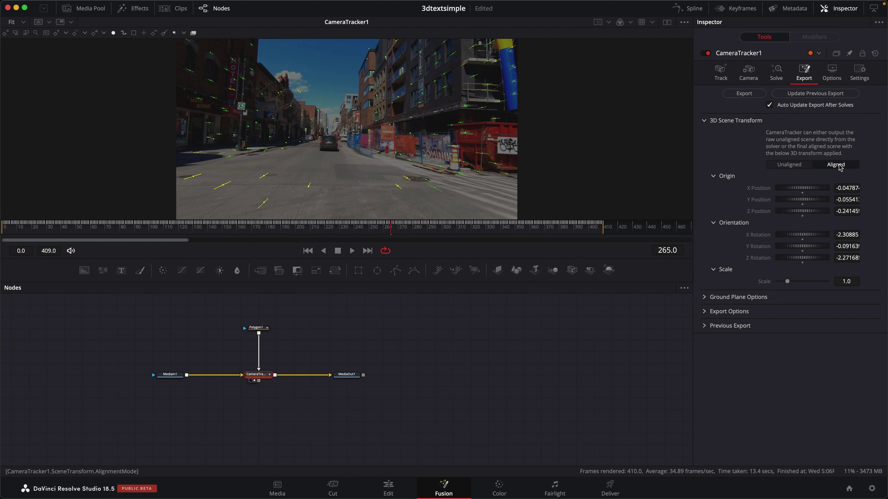
{"action": "left_click", "coordinate": [744, 93]}
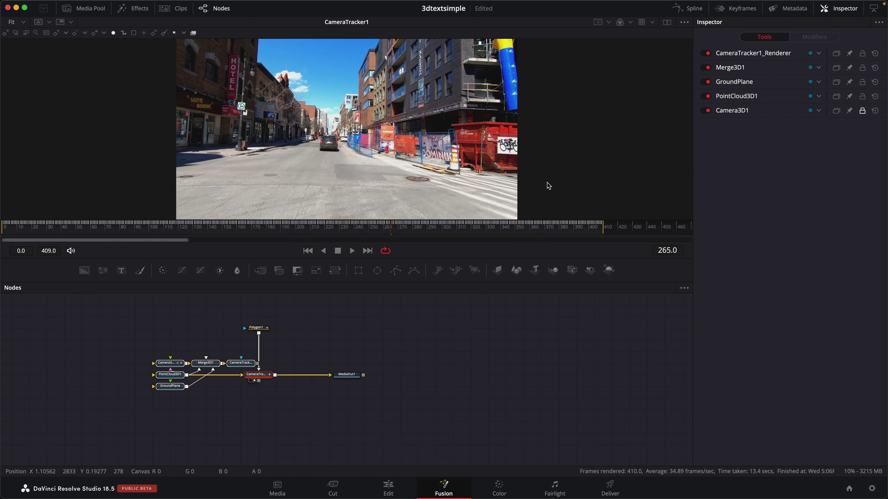
Step: Move the exported 3D nodes above the main flow, and detach CameraTracker1 from MediaOut1, placing it with Polygon1 below MediaIn1
{"action": "left_click_drag", "start_coordinate": [271, 355], "coordinate": [316, 322]}
{"action": "left_click_drag", "start_coordinate": [262, 366], "coordinate": [333, 307]}
{"action": "left_click_drag", "start_coordinate": [277, 330], "coordinate": [279, 364]}
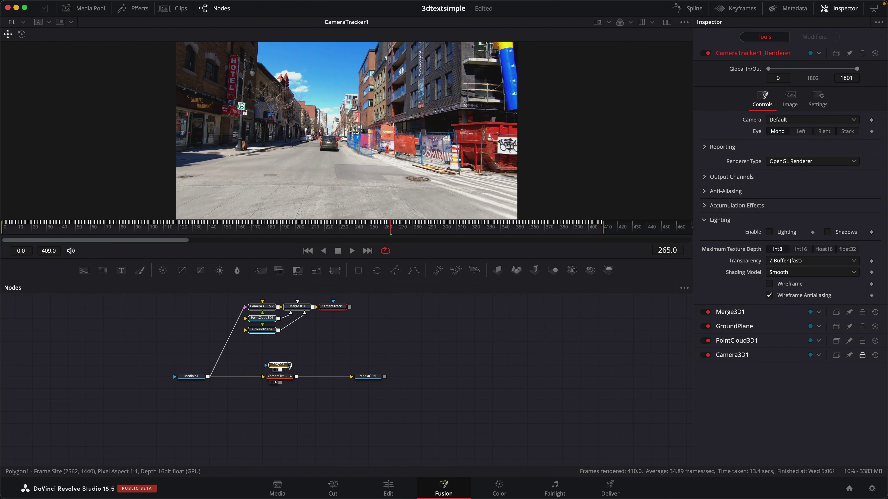
{"action": "left_click_drag", "start_coordinate": [346, 379], "coordinate": [263, 394]}
{"action": "left_click_drag", "start_coordinate": [279, 377], "coordinate": [154, 423]}
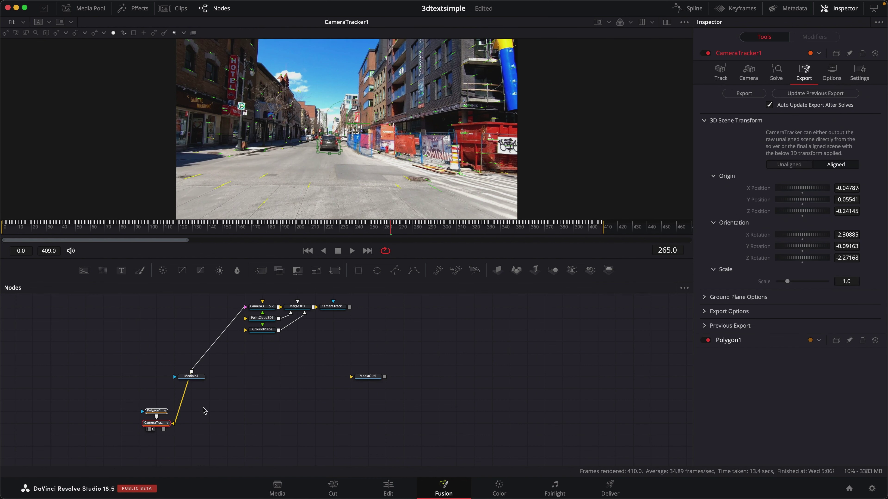
Step: Move MediaOut1 farther along the flow and connect the output of CameraTracker1_Renderer to it
{"action": "scroll", "coordinate": [297, 386], "scroll_direction": "right", "scroll_amount": 3}
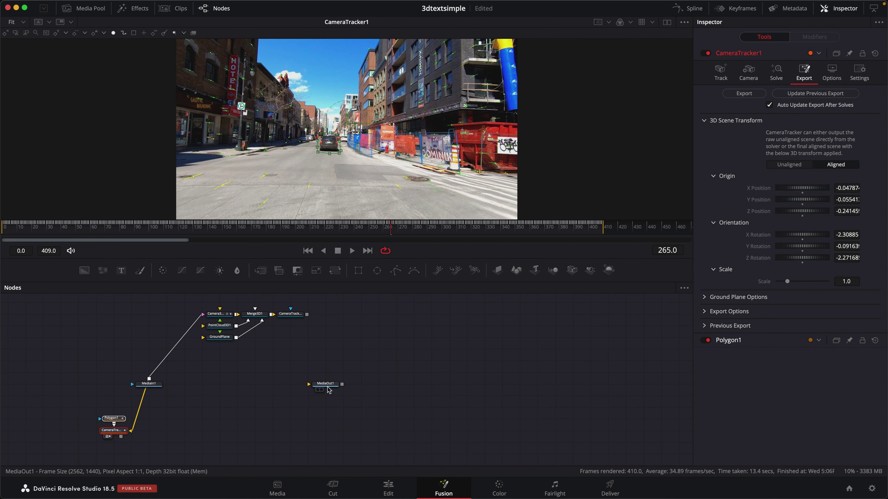
{"action": "left_click_drag", "start_coordinate": [328, 384], "coordinate": [398, 384]}
{"action": "left_click_drag", "start_coordinate": [307, 314], "coordinate": [380, 386]}
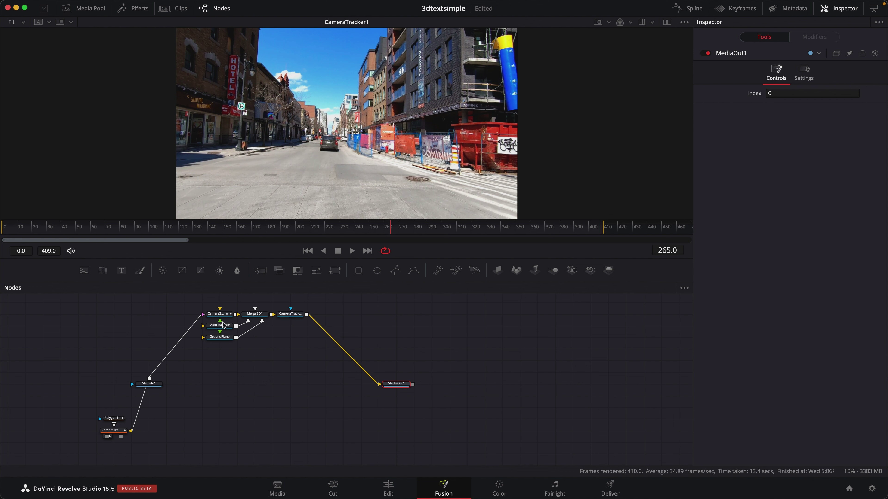
Step: Spread out the camera, point cloud, ground plane, renderer and MediaIn1 nodes around Merge3D1 into a tidy layout
{"action": "left_click", "coordinate": [272, 362]}
{"action": "left_click_drag", "start_coordinate": [224, 342], "coordinate": [312, 353]}
{"action": "left_click_drag", "start_coordinate": [221, 327], "coordinate": [185, 322]}
{"action": "left_click_drag", "start_coordinate": [148, 383], "coordinate": [114, 384]}
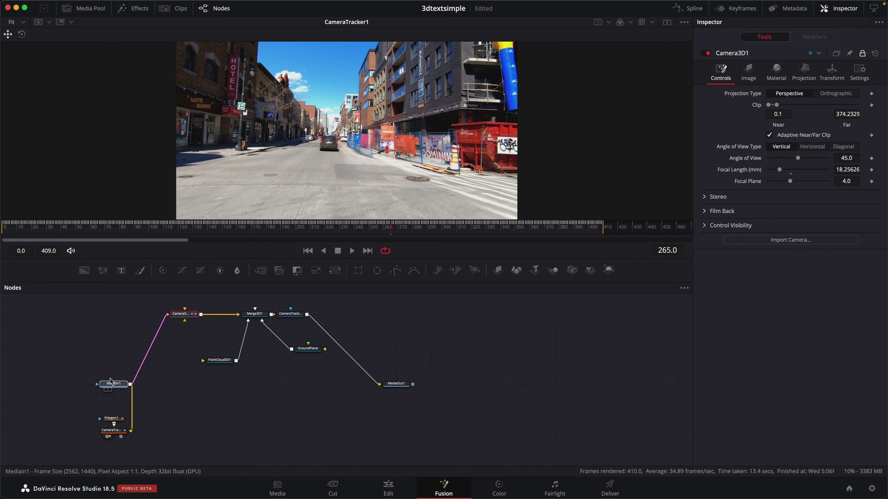
{"action": "left_click_drag", "start_coordinate": [315, 356], "coordinate": [297, 367]}
{"action": "left_click_drag", "start_coordinate": [299, 314], "coordinate": [334, 316]}
{"action": "scroll", "coordinate": [290, 347], "scroll_direction": "up", "scroll_amount": 2}
{"action": "scroll", "coordinate": [290, 346], "scroll_direction": "left", "scroll_amount": 2}
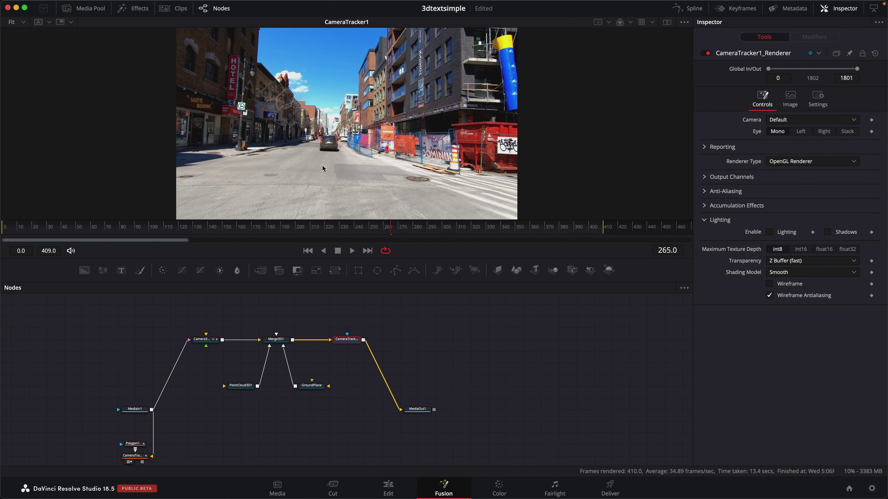
Step: Show Merge3D1 in the viewer and look at the scene through Camera3D1
{"action": "left_click", "coordinate": [270, 345]}
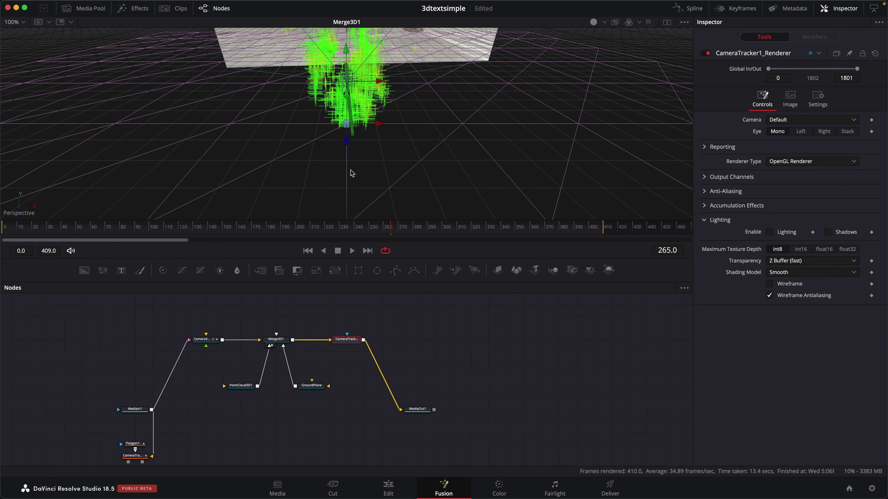
{"action": "right_click", "coordinate": [322, 180]}
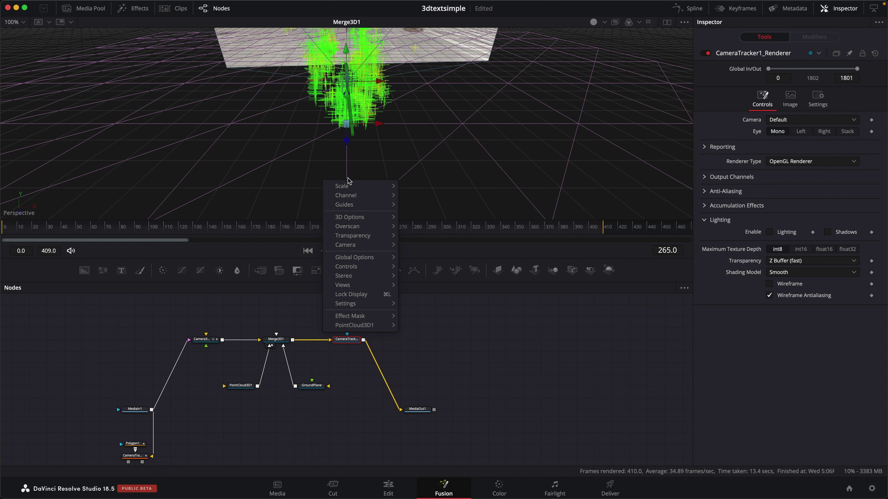
{"action": "mouse_move", "coordinate": [357, 248]}
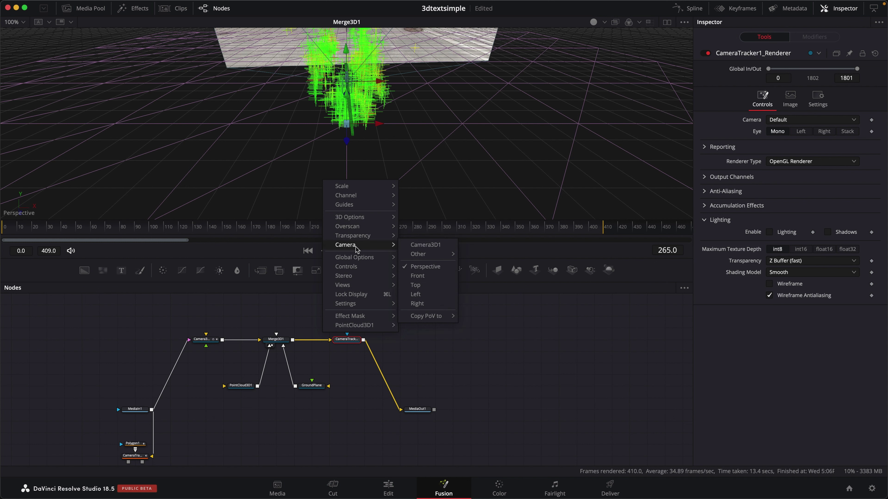
{"action": "left_click", "coordinate": [426, 245]}
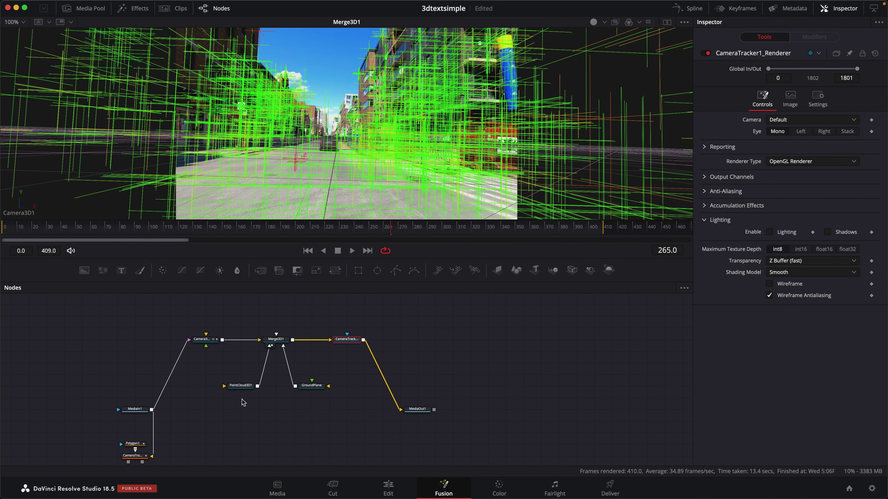
Step: Set the PointCloud3D1 style to Point with a size of 4.46
{"action": "left_click", "coordinate": [245, 386]}
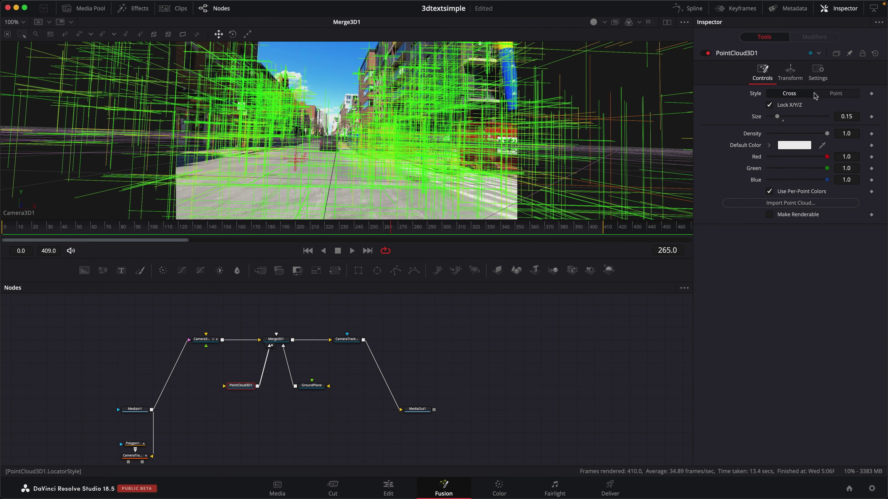
{"action": "left_click", "coordinate": [835, 94]}
{"action": "left_click_drag", "start_coordinate": [806, 105], "coordinate": [787, 105]}
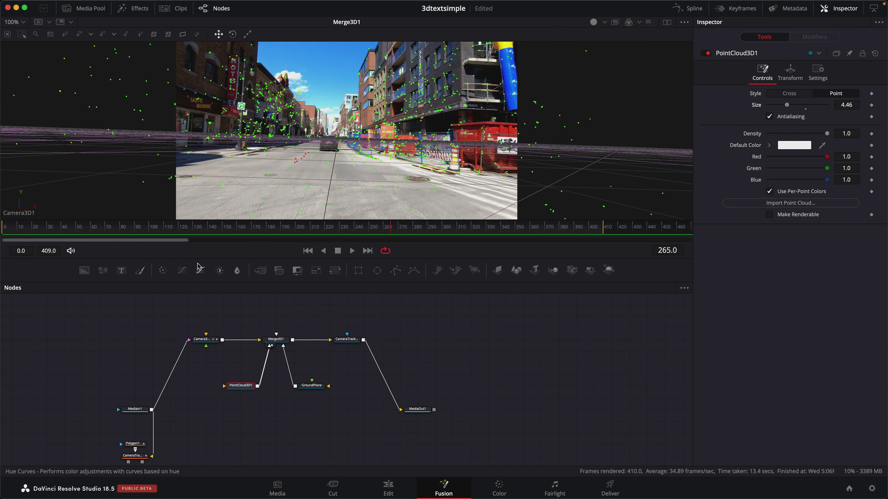
Step: Play the shot from the first frame to check how the point cloud follows the street, and stop playback
{"action": "left_click", "coordinate": [307, 250]}
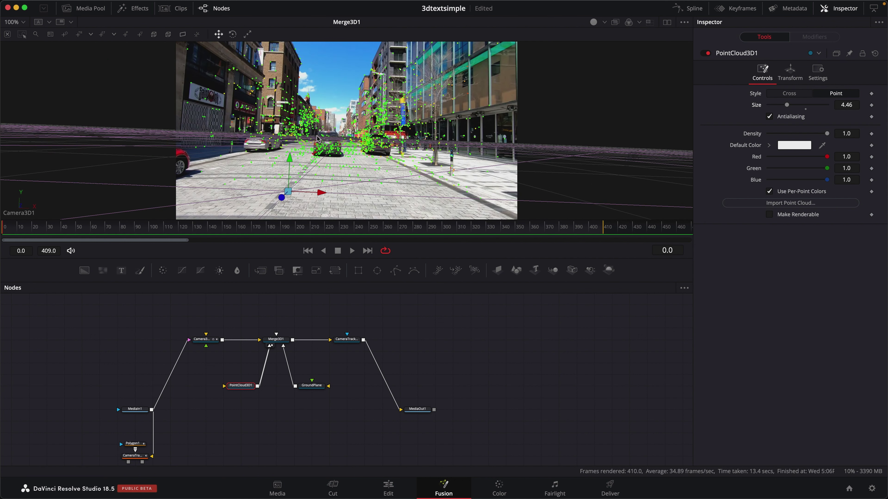
{"action": "left_click", "coordinate": [351, 251]}
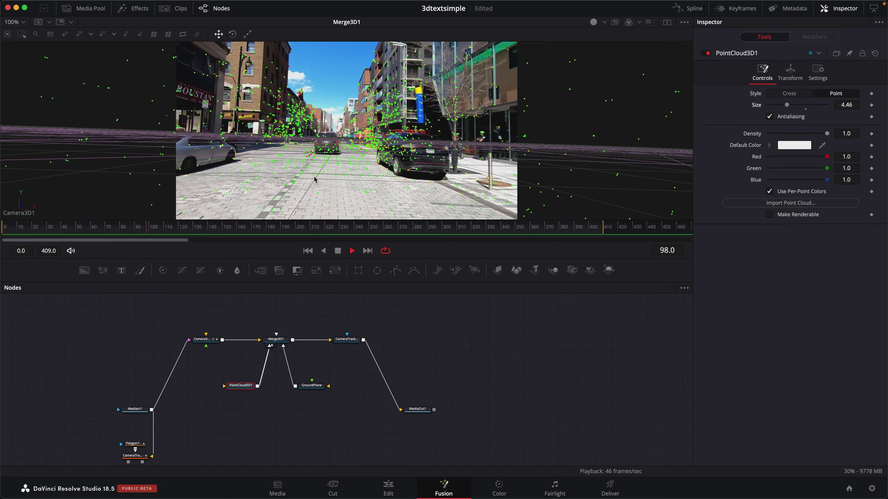
{"action": "left_click", "coordinate": [338, 251]}
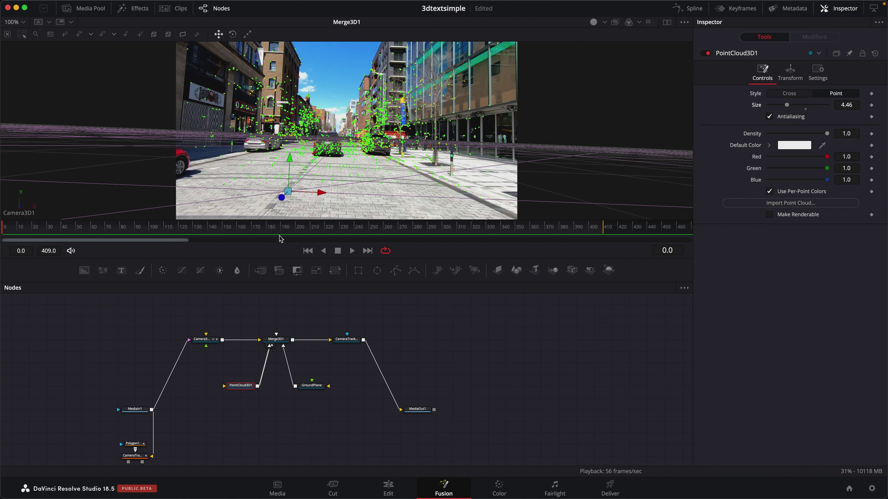
Step: At frame 247, copy the position of point auto_4033 on the road in the middle of the street
{"action": "left_click_drag", "start_coordinate": [238, 229], "coordinate": [368, 233]}
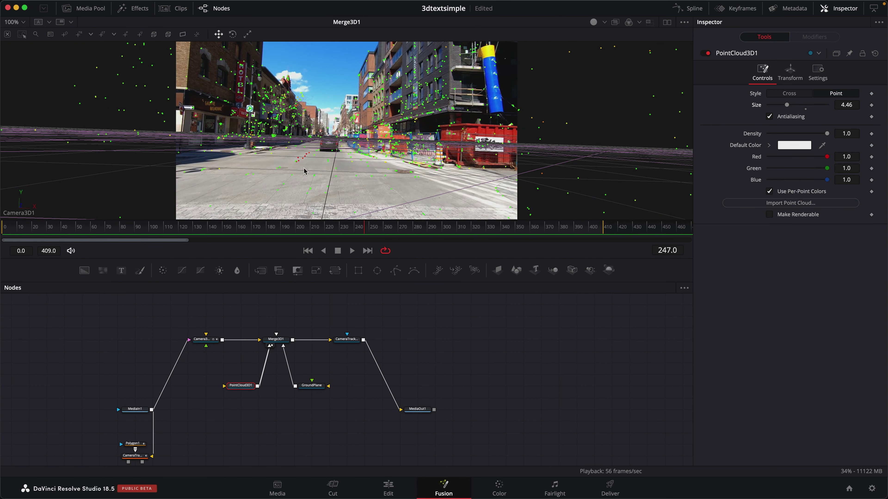
{"action": "right_click", "coordinate": [337, 171]}
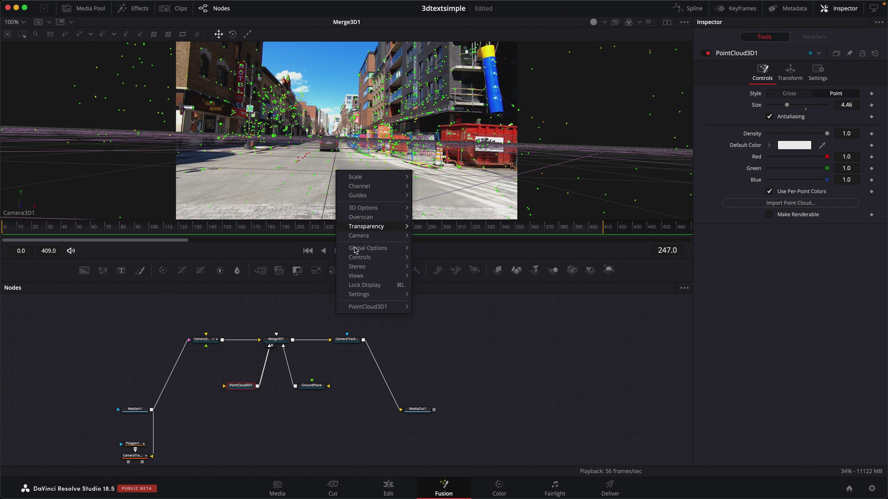
{"action": "mouse_move", "coordinate": [371, 309]}
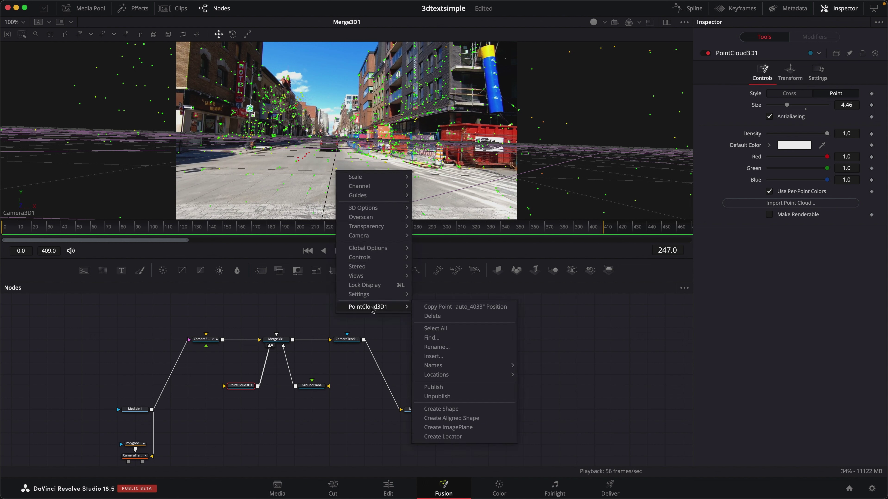
{"action": "left_click", "coordinate": [464, 310]}
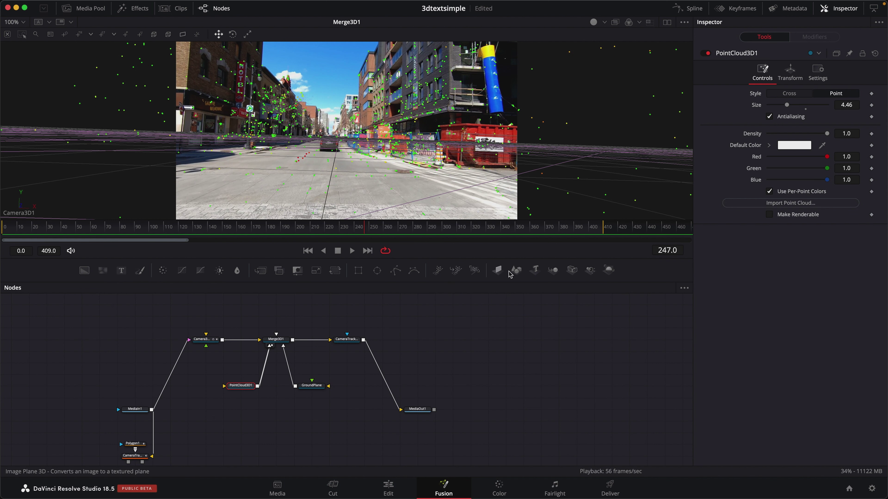
Step: Add a Text3D node connected to Merge3D1 and set its text to "Resolve"
{"action": "mouse_move", "coordinate": [535, 272]}
{"action": "left_mouse_down"}
{"action": "mouse_move", "coordinate": [527, 286]}
{"action": "mouse_move", "coordinate": [253, 310]}
{"action": "mouse_move", "coordinate": [269, 342]}
{"action": "left_mouse_up"}
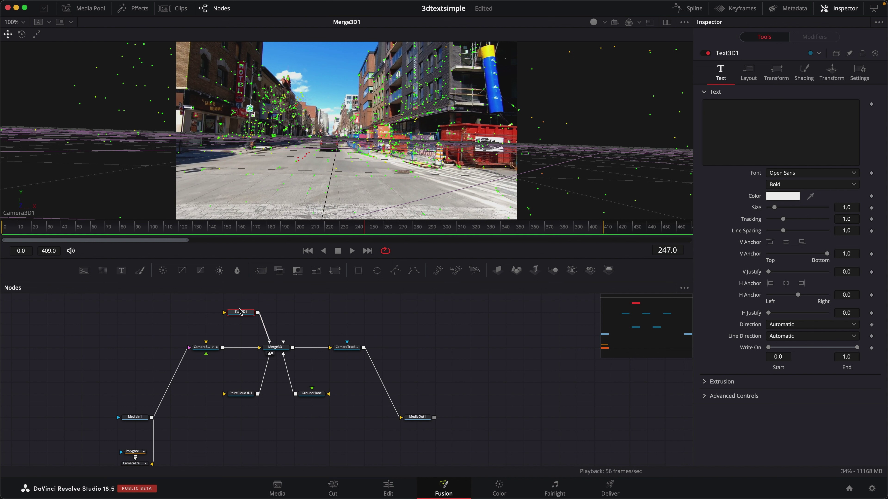
{"action": "left_click", "coordinate": [725, 108]}
{"action": "type", "text": "Resolve"}
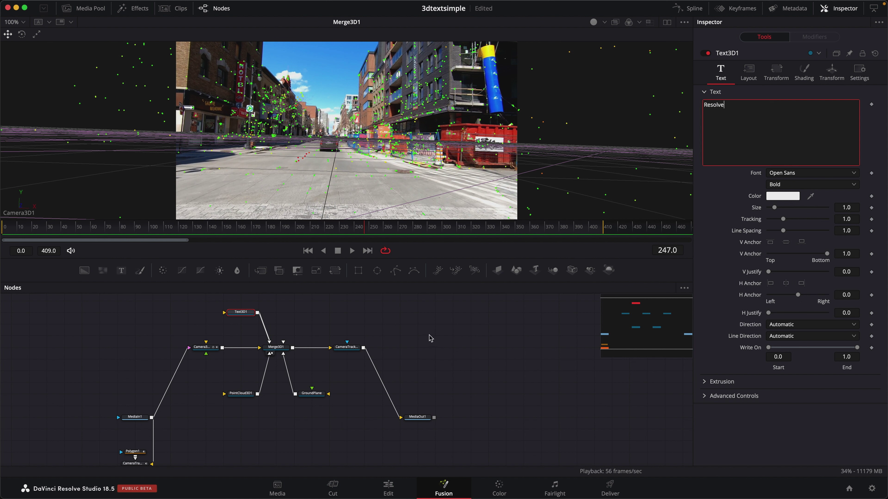
{"action": "left_click", "coordinate": [429, 339]}
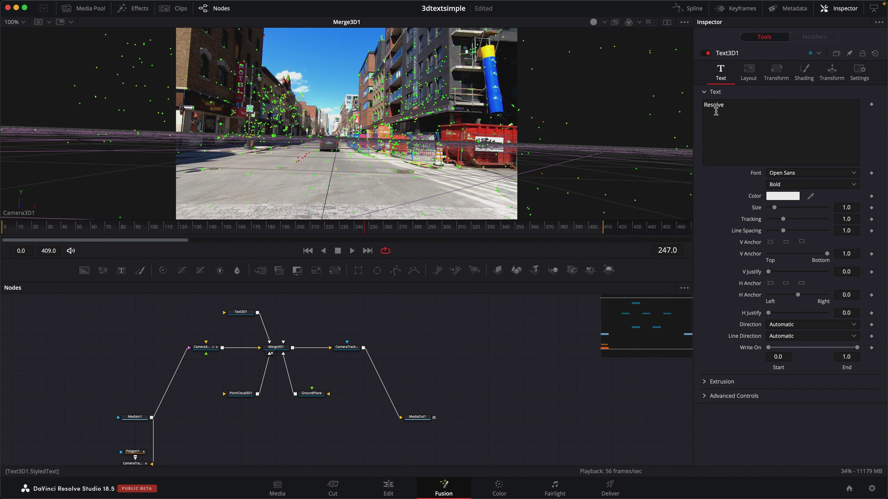
Step: Paste the copied point position into Text3D1's translation and set the text's scale to 0.136
{"action": "left_click", "coordinate": [833, 71]}
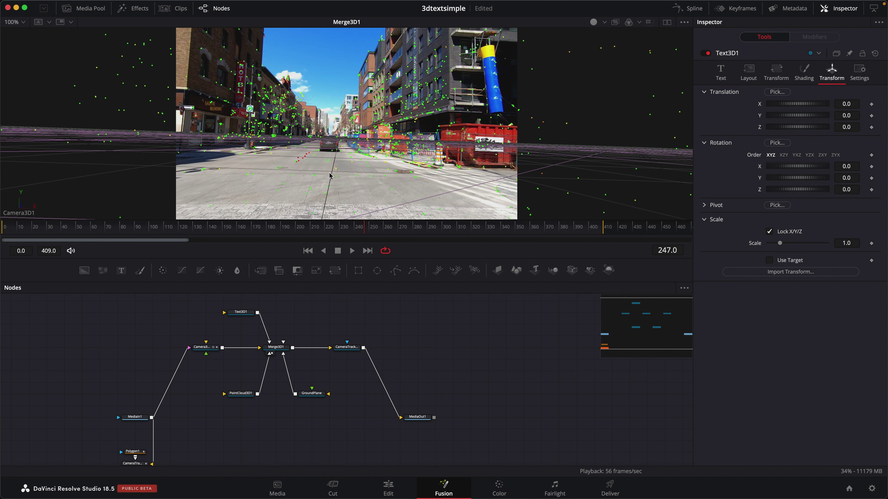
{"action": "right_click", "coordinate": [725, 93]}
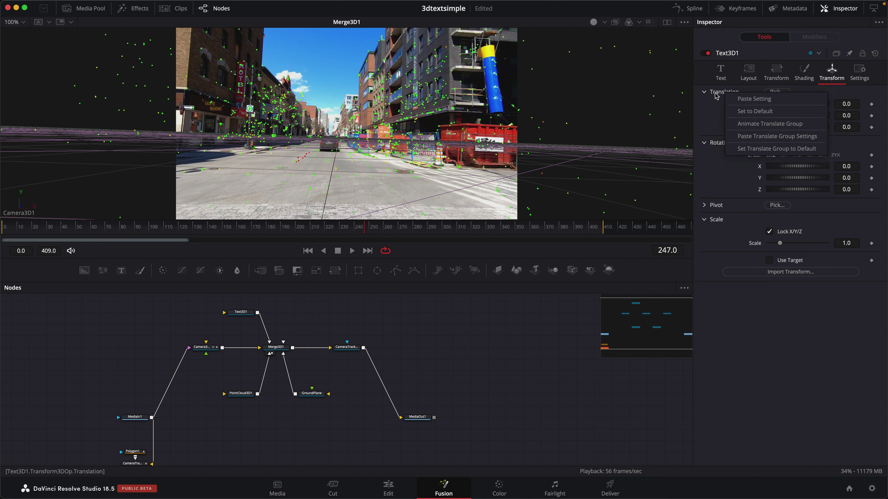
{"action": "left_click", "coordinate": [763, 139]}
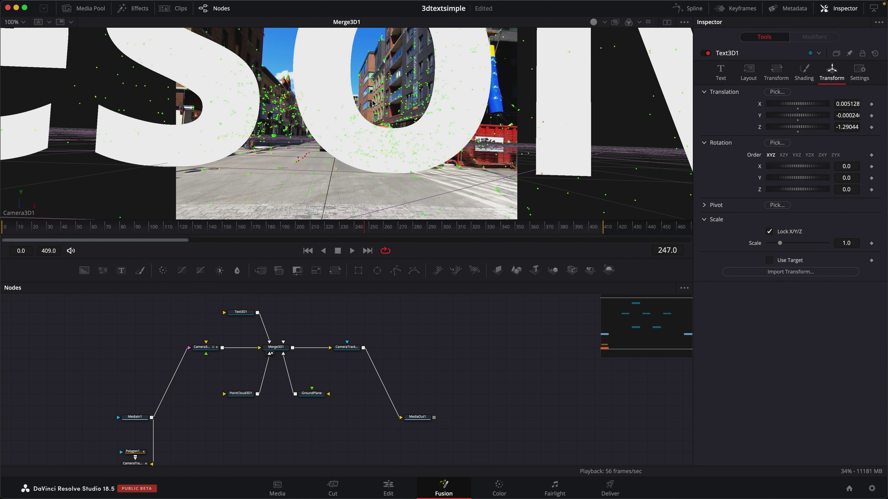
{"action": "left_click_drag", "start_coordinate": [846, 243], "coordinate": [774, 243]}
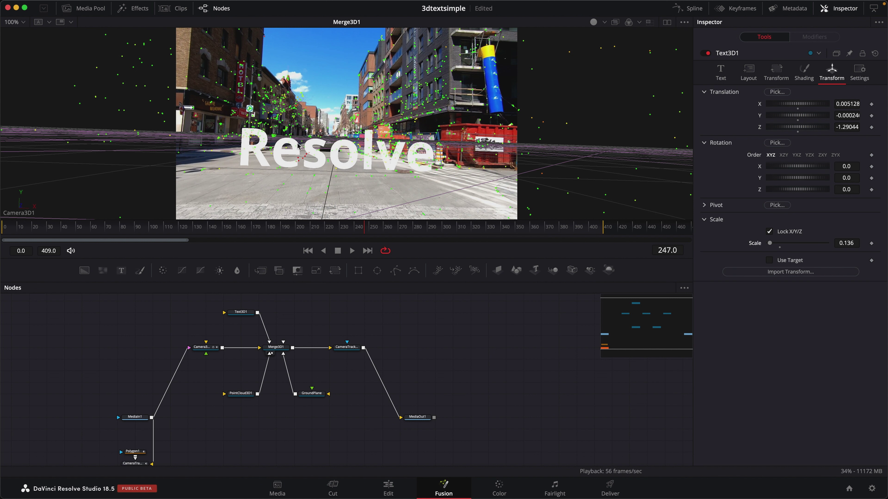
Step: Show shadows in the viewer and give the text an extrusion depth of 0.1071, bevel depth 0.0157 and bevel width 0.0087
{"action": "left_click", "coordinate": [720, 71]}
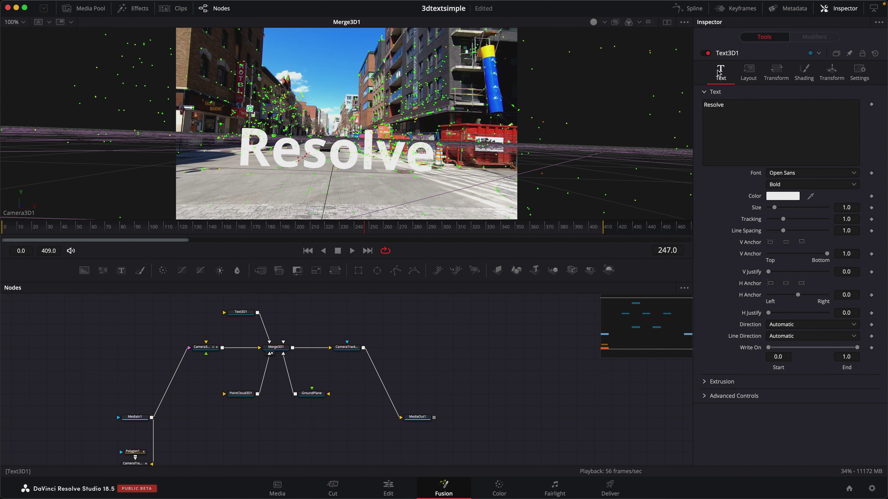
{"action": "left_click", "coordinate": [705, 382]}
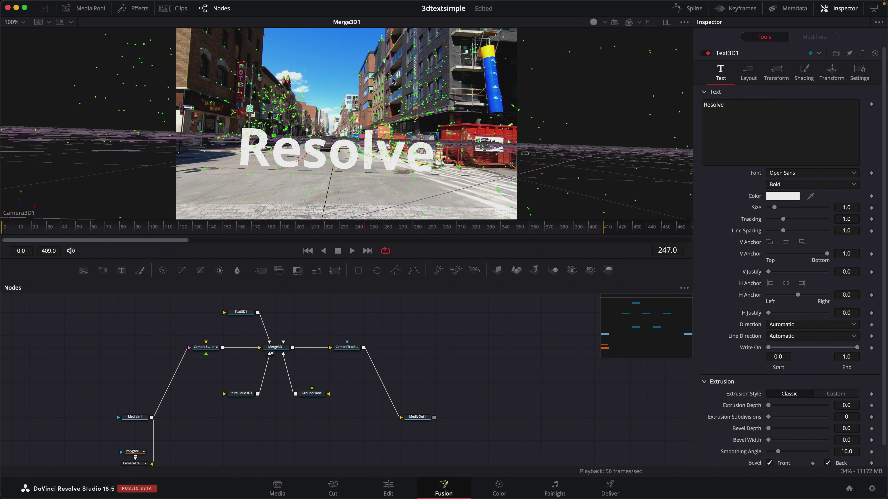
{"action": "left_click", "coordinate": [604, 23]}
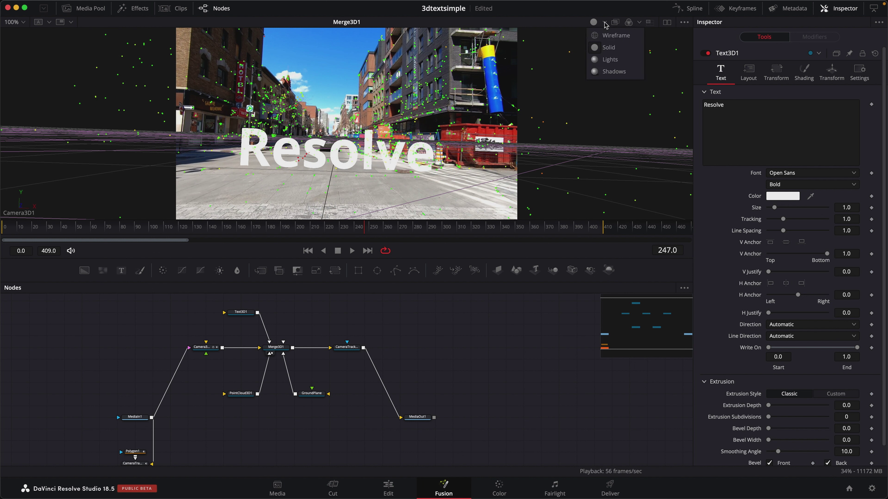
{"action": "left_click", "coordinate": [613, 72]}
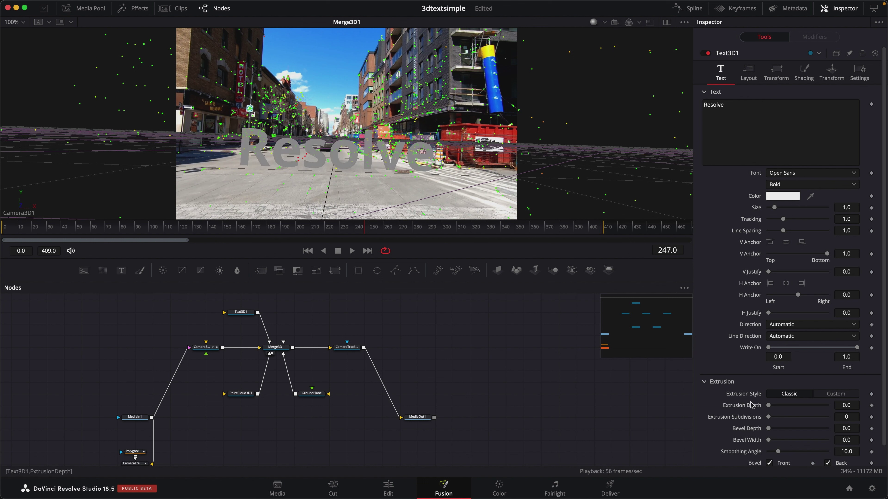
{"action": "left_click_drag", "start_coordinate": [768, 406], "coordinate": [801, 408]}
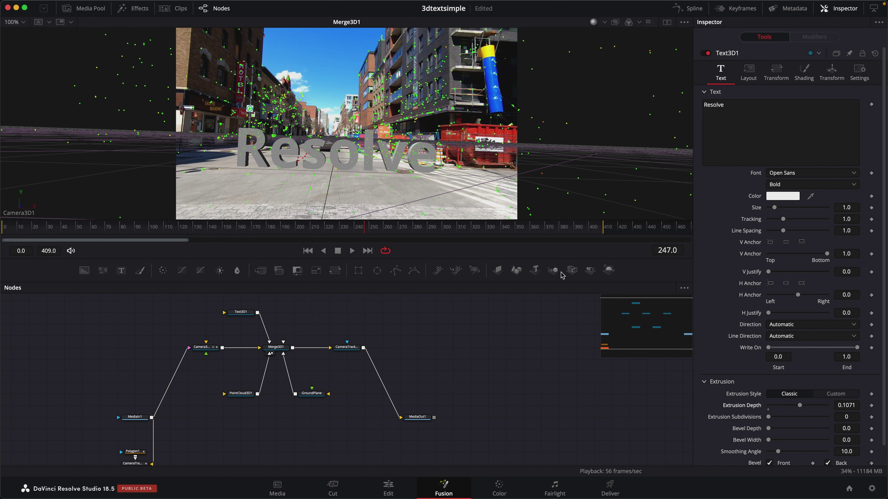
{"action": "mouse_move", "coordinate": [768, 428]}
{"action": "left_mouse_down"}
{"action": "mouse_move", "coordinate": [774, 440]}
{"action": "mouse_move", "coordinate": [773, 429]}
{"action": "left_mouse_up"}
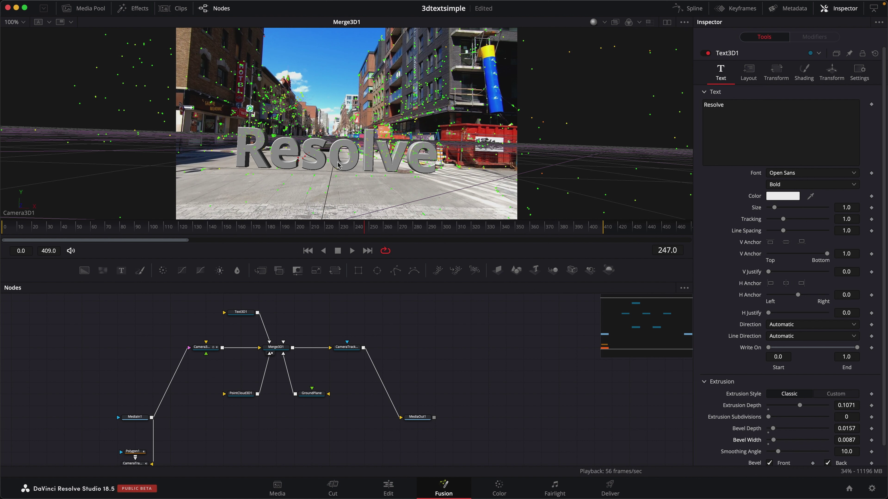
Step: At frame 267, raise the text and shift it left to about X -0.0138, Y 0.0242, and scrub to frame 322
{"action": "left_click_drag", "start_coordinate": [365, 230], "coordinate": [394, 232]}
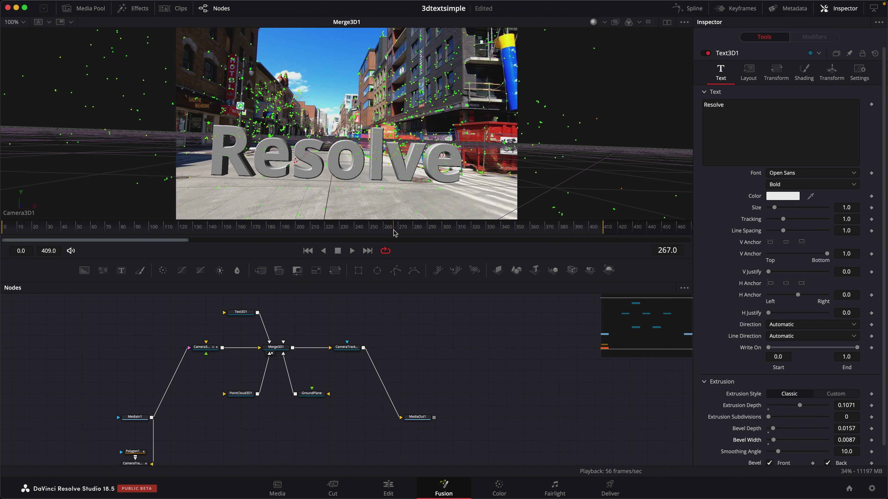
{"action": "left_click", "coordinate": [242, 313]}
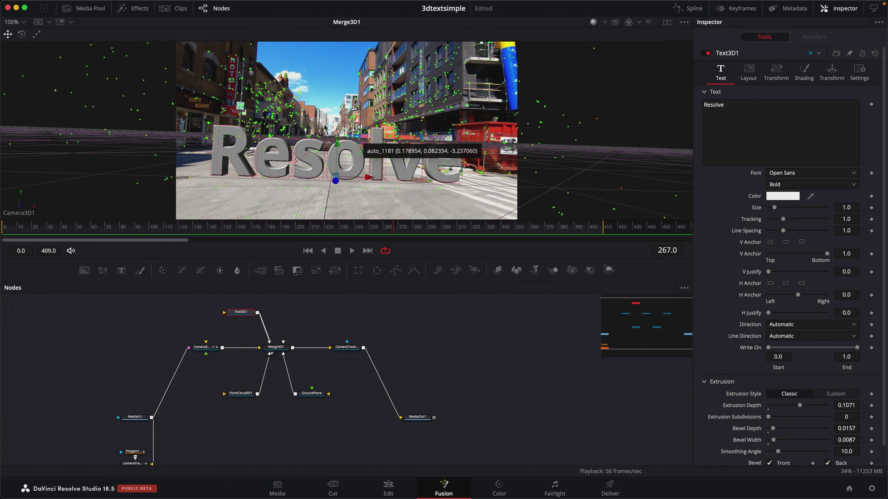
{"action": "left_click_drag", "start_coordinate": [371, 180], "coordinate": [355, 179]}
{"action": "left_click_drag", "start_coordinate": [321, 138], "coordinate": [331, 136]}
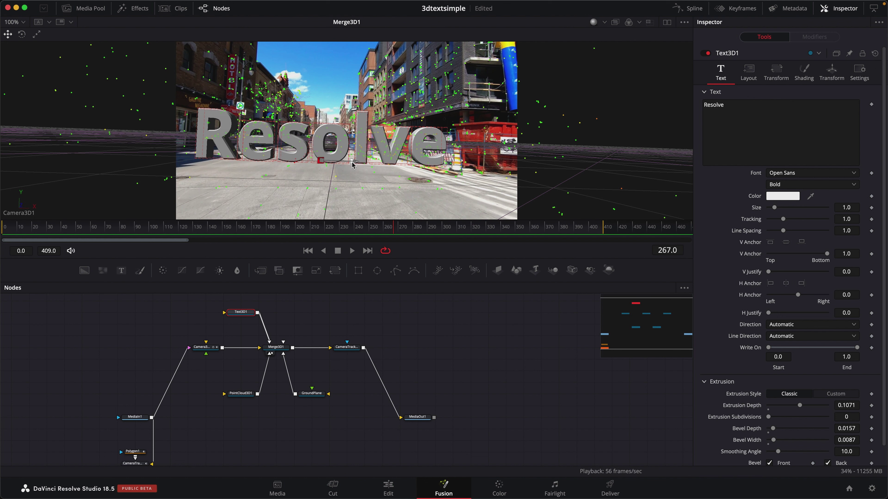
{"action": "left_click_drag", "start_coordinate": [393, 233], "coordinate": [476, 235]}
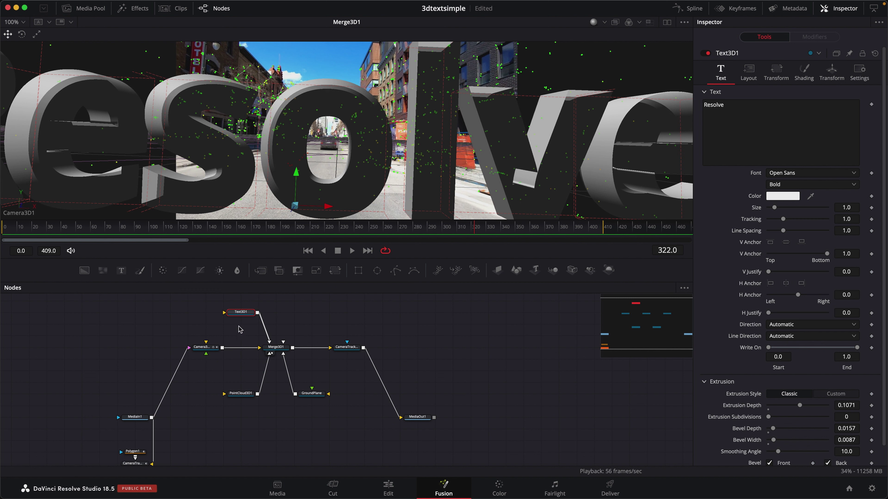
Step: Unlock Camera3D1, set its near clip to 0.05, lock it again and check the text up to frame 331
{"action": "left_click", "coordinate": [206, 350]}
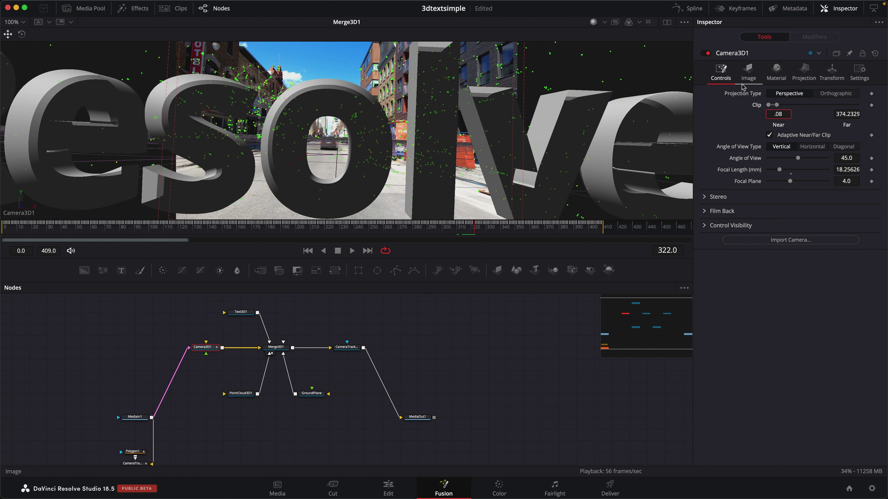
{"action": "key", "text": "Tab"}
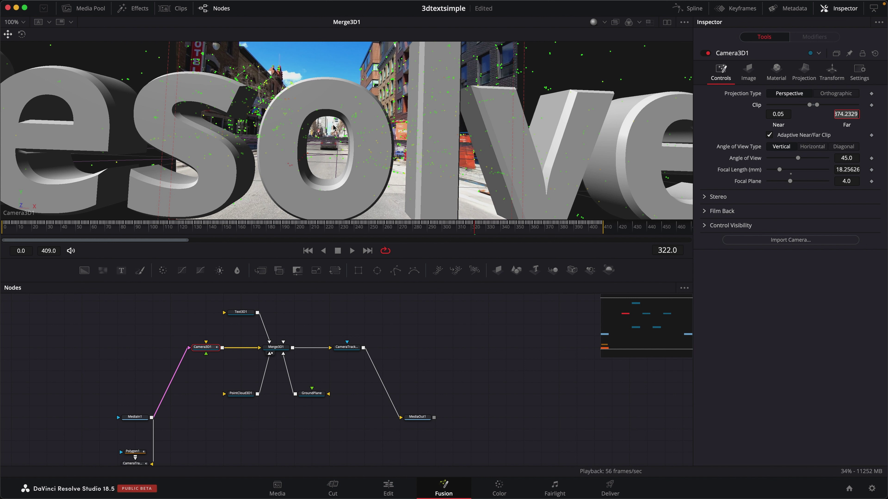
{"action": "left_click", "coordinate": [862, 54]}
{"action": "left_click_drag", "start_coordinate": [477, 233], "coordinate": [488, 234]}
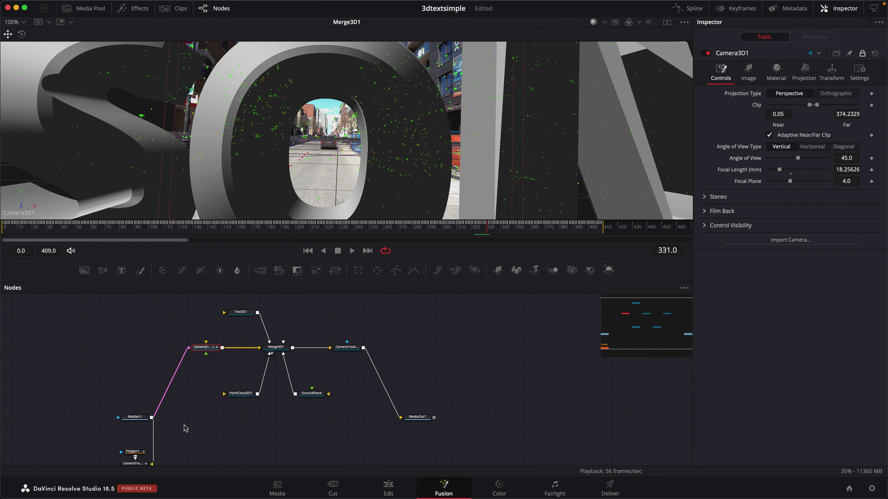
Step: In CameraTracker1, unalign the scene at the first frame, set its scale to 5.0, realign it and update the previous export
{"action": "scroll", "coordinate": [185, 425], "scroll_direction": "down", "scroll_amount": 2}
{"action": "left_click", "coordinate": [136, 433]}
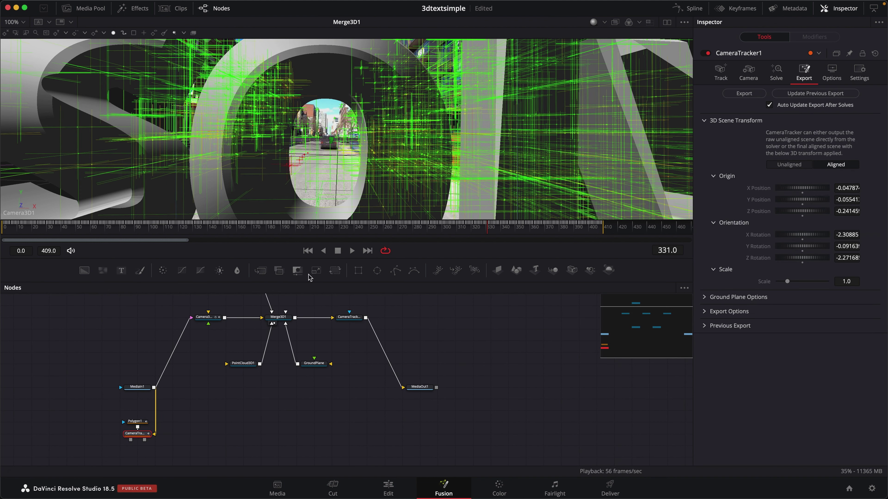
{"action": "left_click", "coordinate": [307, 250]}
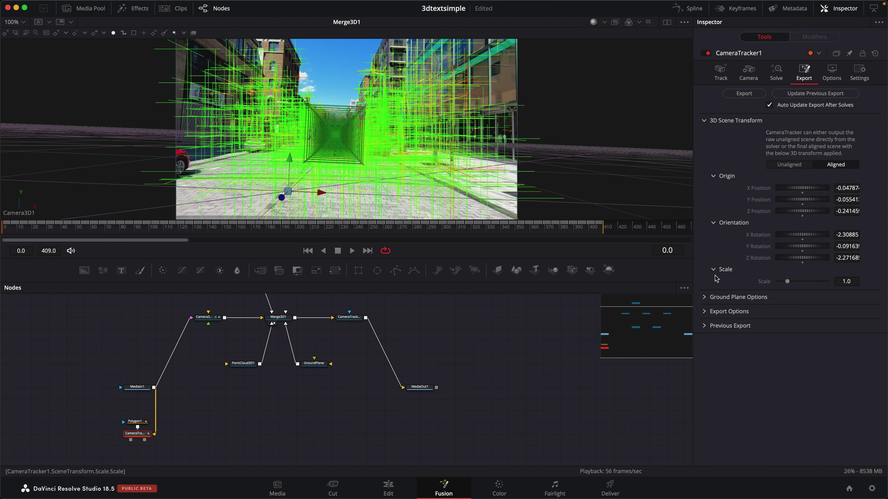
{"action": "left_click", "coordinate": [783, 168]}
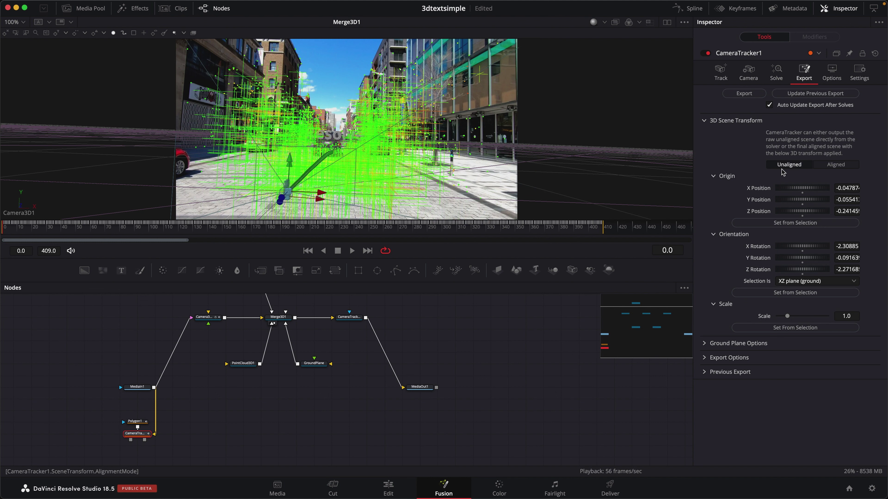
{"action": "left_click_drag", "start_coordinate": [795, 315], "coordinate": [832, 316]}
{"action": "left_click", "coordinate": [838, 167]}
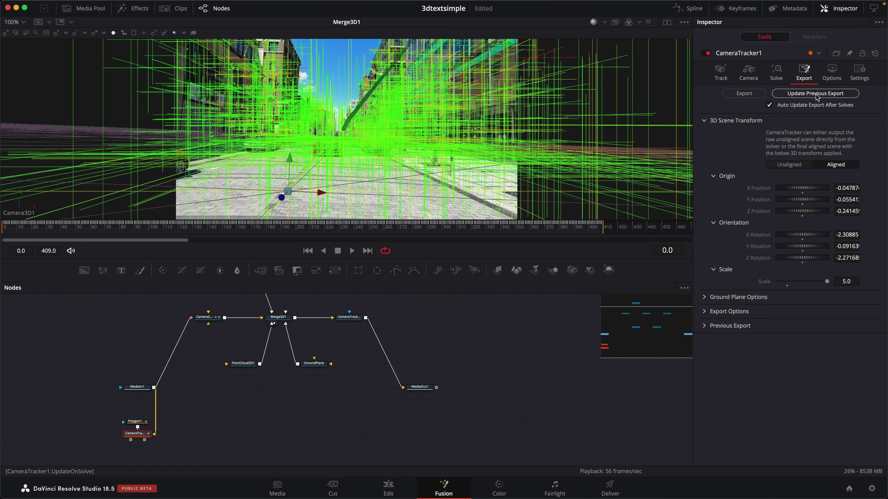
{"action": "left_click", "coordinate": [809, 94]}
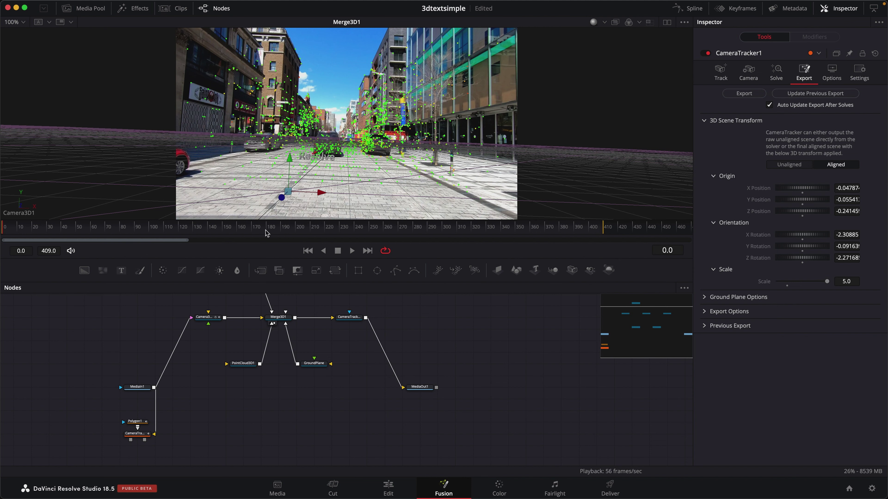
Step: At frame 246, copy the position of the tracked point on the road in the middle of the street
{"action": "left_click", "coordinate": [279, 230]}
{"action": "left_click_drag", "start_coordinate": [280, 230], "coordinate": [363, 241]}
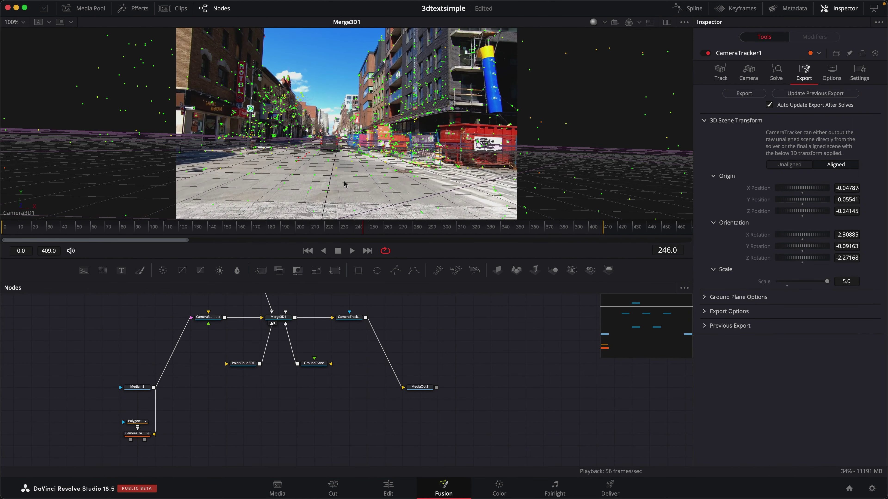
{"action": "right_click", "coordinate": [335, 171]}
{"action": "mouse_move", "coordinate": [372, 305]}
{"action": "left_click", "coordinate": [437, 306]}
Step: Paste the copied position into Text3D1's translation and set the text's scale to 0.513
{"action": "scroll", "coordinate": [244, 314], "scroll_direction": "up", "scroll_amount": 3}
{"action": "left_click", "coordinate": [241, 312]}
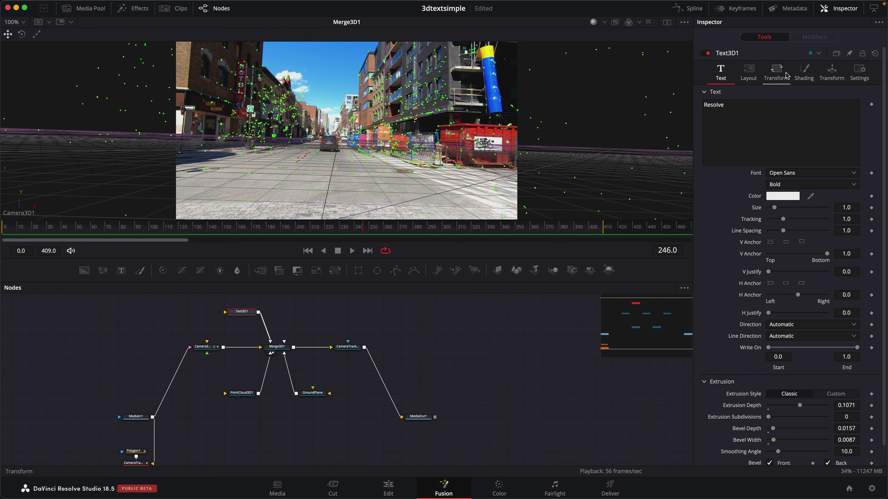
{"action": "left_click", "coordinate": [832, 72]}
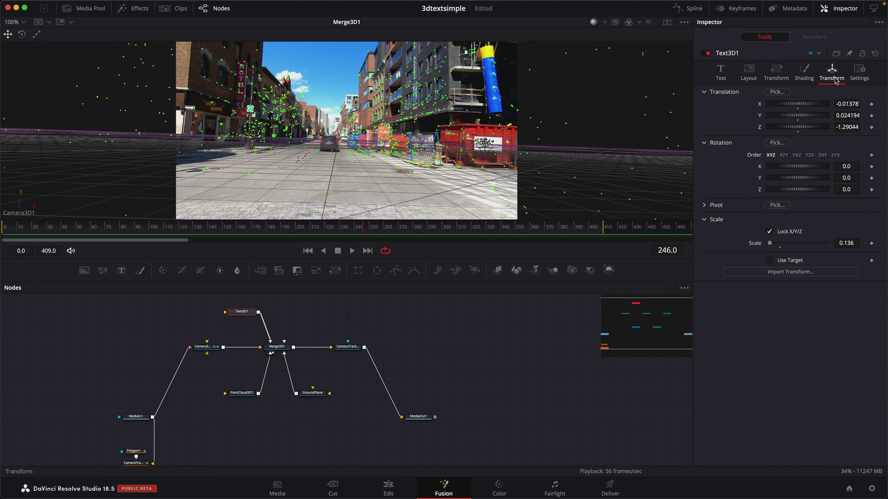
{"action": "right_click", "coordinate": [723, 96]}
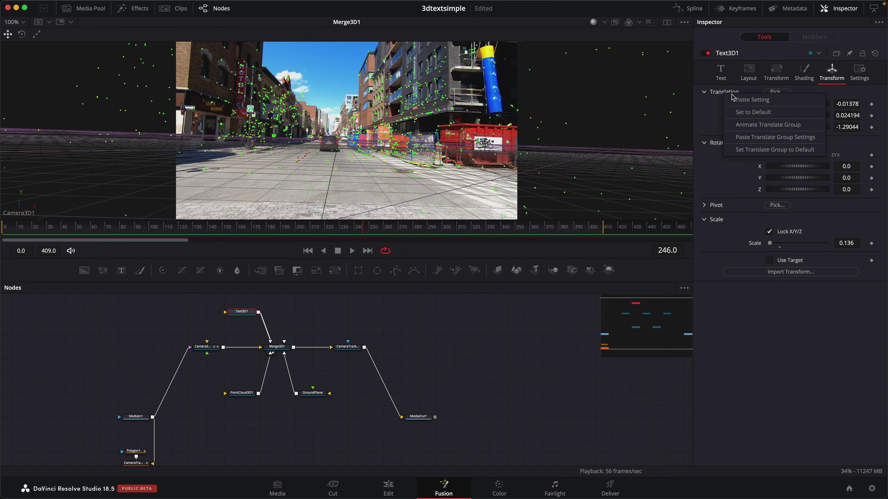
{"action": "left_click", "coordinate": [759, 138]}
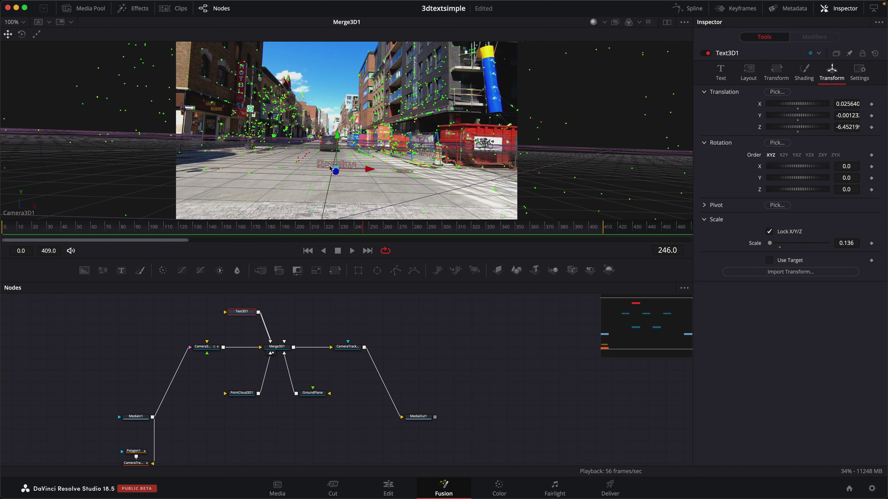
{"action": "mouse_move", "coordinate": [770, 243]}
{"action": "left_mouse_down"}
{"action": "mouse_move", "coordinate": [797, 242]}
{"action": "mouse_move", "coordinate": [775, 244]}
{"action": "left_mouse_up"}
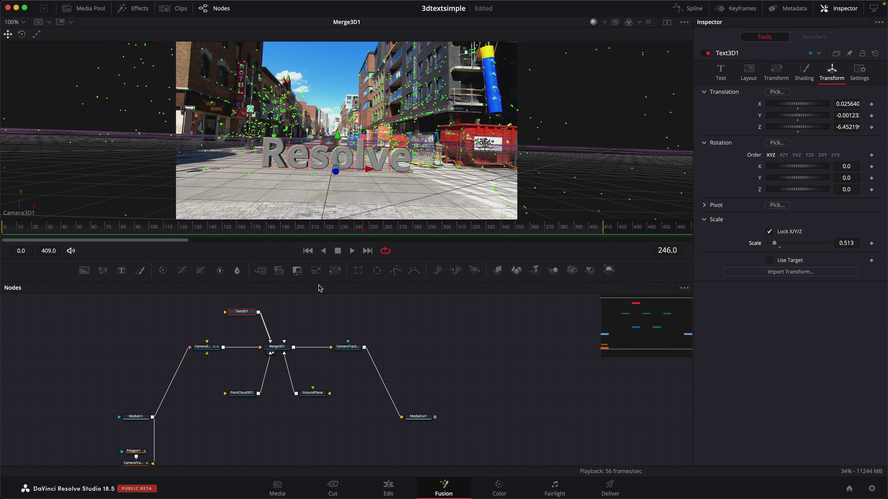
Step: Unlock Camera3D1, set its near clip to 0.05, lock it again and play the shot to frame 288
{"action": "left_click", "coordinate": [210, 347]}
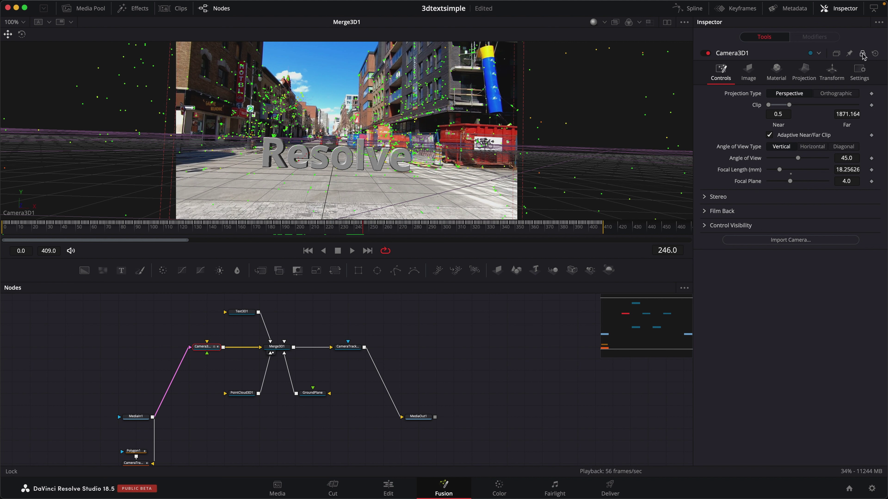
{"action": "left_click", "coordinate": [787, 114]}
{"action": "type", "text": ".05"}
{"action": "key", "text": "Tab"}
{"action": "left_click", "coordinate": [864, 54]}
{"action": "key", "text": "space"}
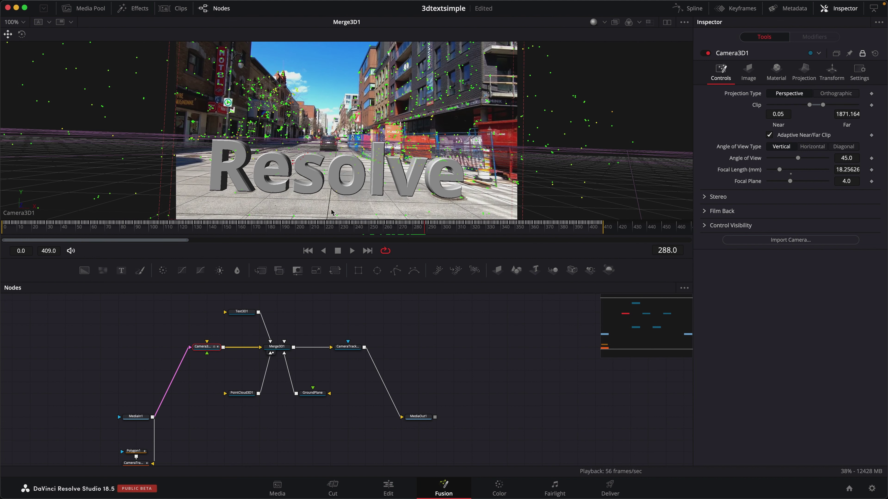
Step: Raise the text above the road and shift it left to about X -0.052, Y 0.153, checking it on further frames
{"action": "left_click", "coordinate": [345, 177]}
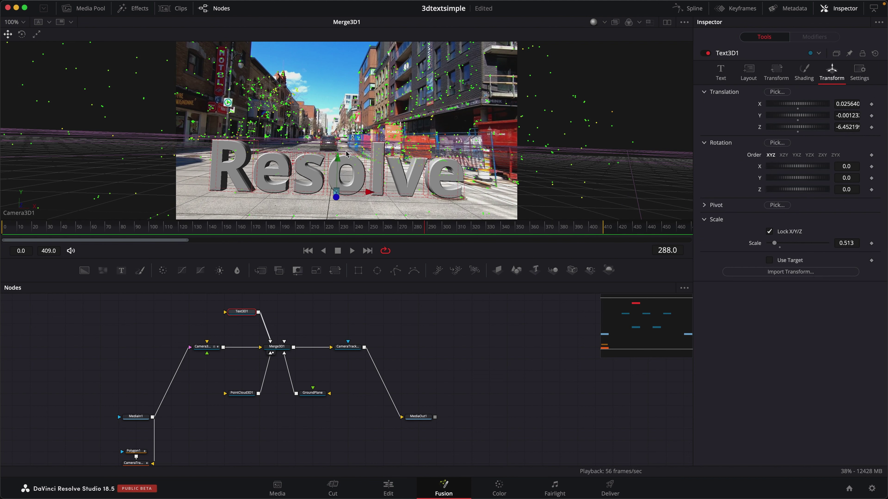
{"action": "left_click_drag", "start_coordinate": [338, 157], "coordinate": [322, 135]}
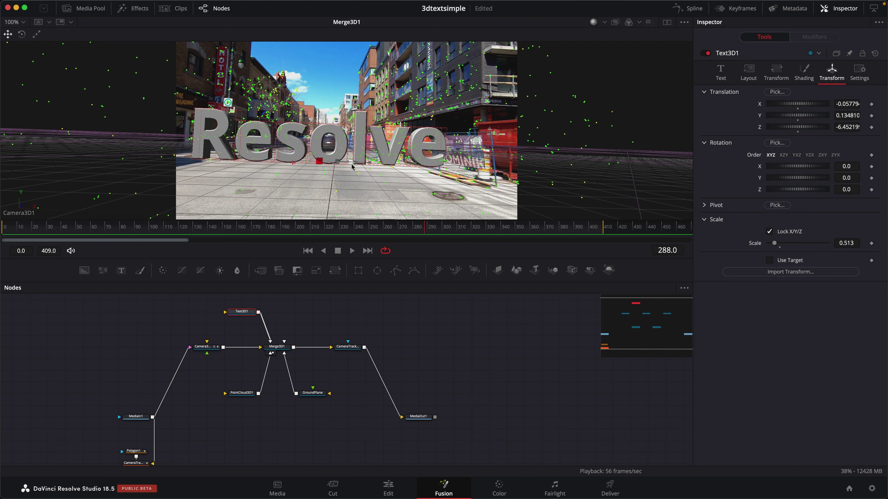
{"action": "left_click", "coordinate": [468, 233]}
{"action": "left_click_drag", "start_coordinate": [468, 233], "coordinate": [478, 234]}
{"action": "left_click_drag", "start_coordinate": [302, 168], "coordinate": [305, 156]}
Step: Scrub through the shot back to frame 102 and forward to frame 245 to check how the text sits in the street
{"action": "left_click", "coordinate": [488, 233]}
{"action": "left_click_drag", "start_coordinate": [489, 234], "coordinate": [397, 233]}
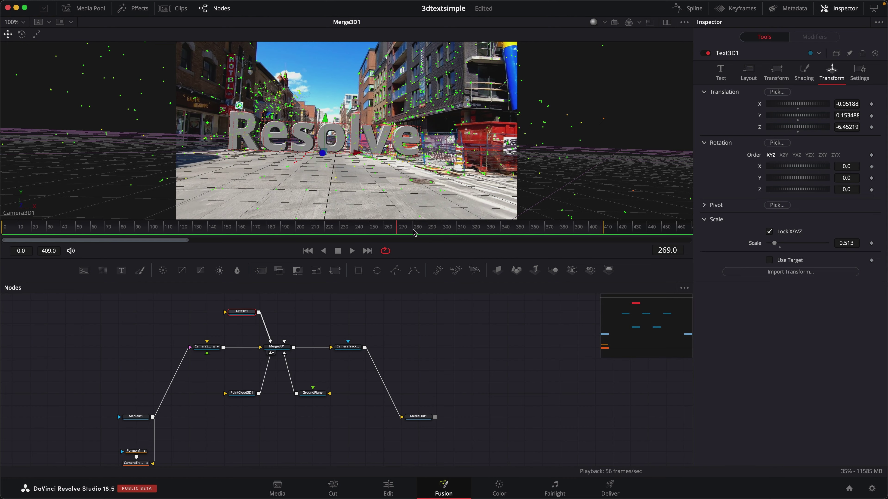
{"action": "left_click", "coordinate": [357, 232]}
{"action": "left_click_drag", "start_coordinate": [357, 232], "coordinate": [153, 228]}
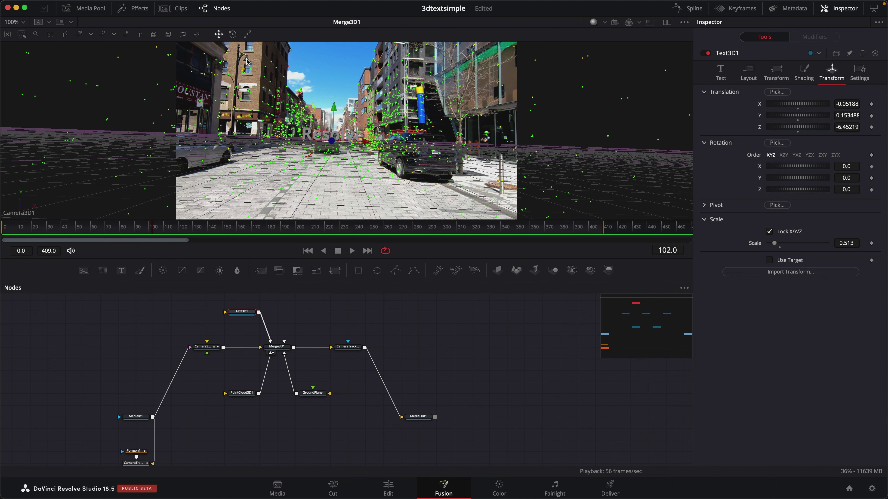
{"action": "left_click_drag", "start_coordinate": [267, 229], "coordinate": [362, 228]}
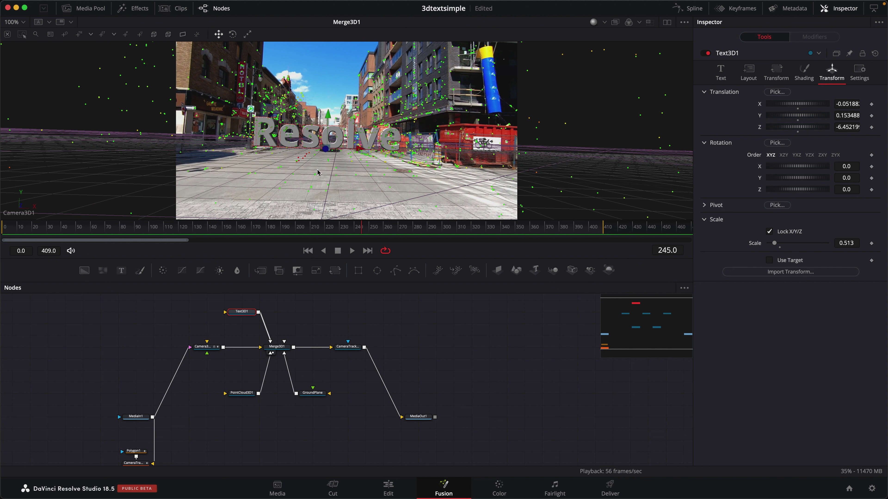
Step: Hide the grid in the 3D view of Merge3D1
{"action": "right_click", "coordinate": [334, 177]}
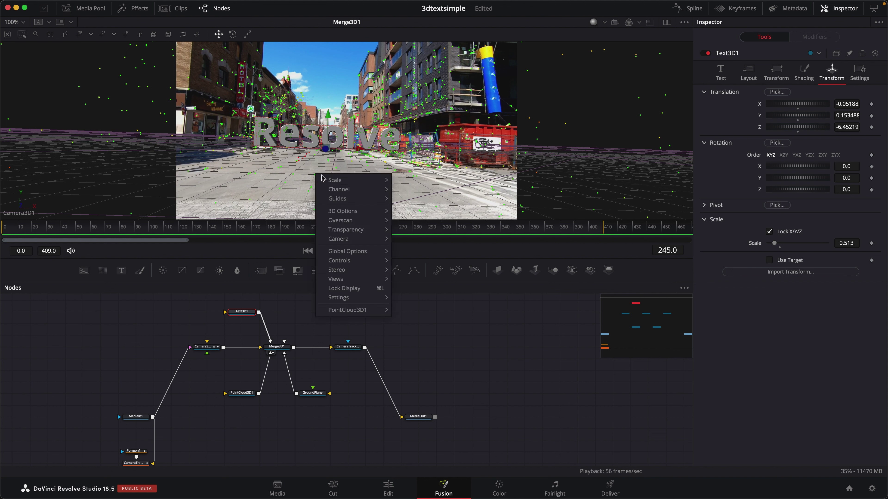
{"action": "mouse_move", "coordinate": [348, 213]}
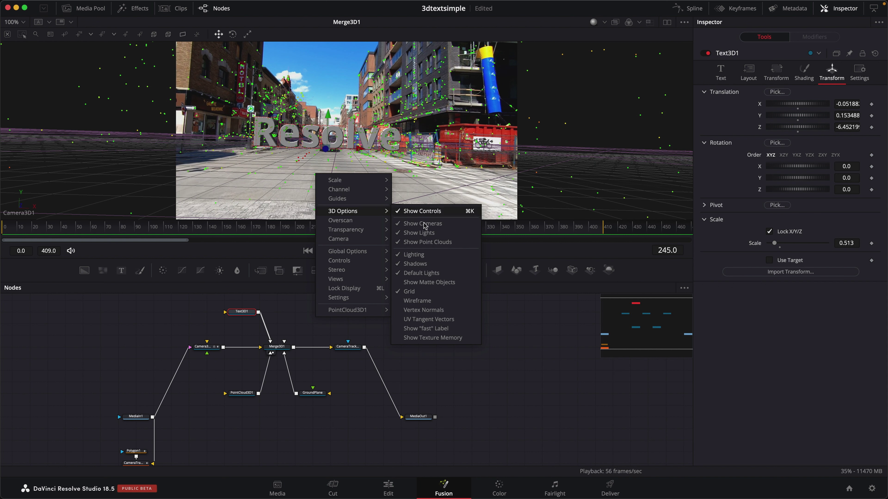
{"action": "left_click", "coordinate": [435, 293]}
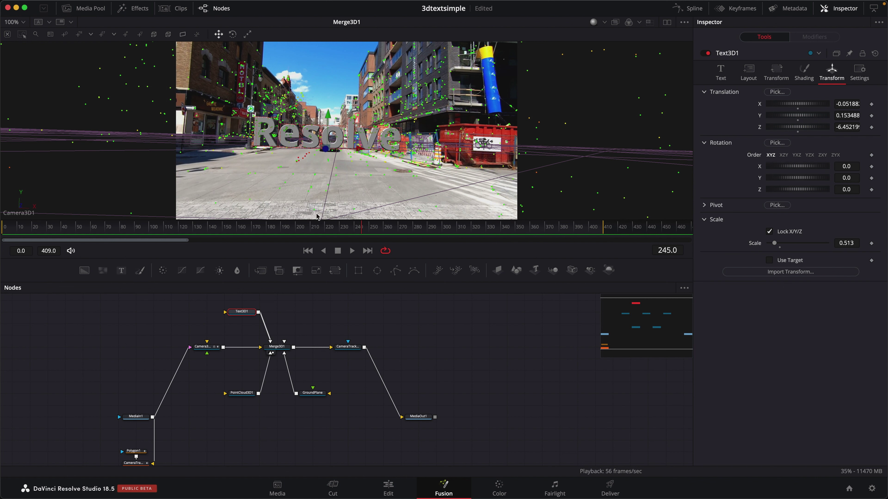
Step: Go back to frame 119 and copy the position of point auto_2204, high on the left-hand building
{"action": "left_click", "coordinate": [286, 234]}
{"action": "left_click_drag", "start_coordinate": [286, 234], "coordinate": [179, 234]}
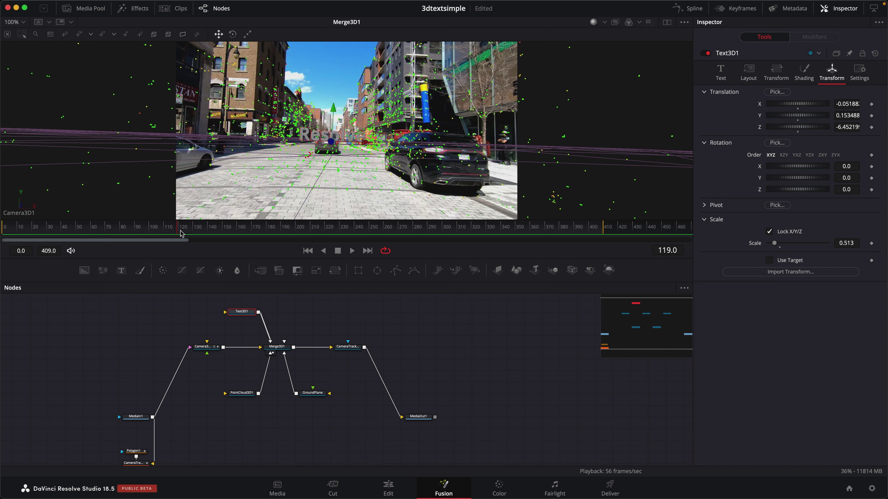
{"action": "right_click", "coordinate": [237, 50]}
{"action": "mouse_move", "coordinate": [290, 184]}
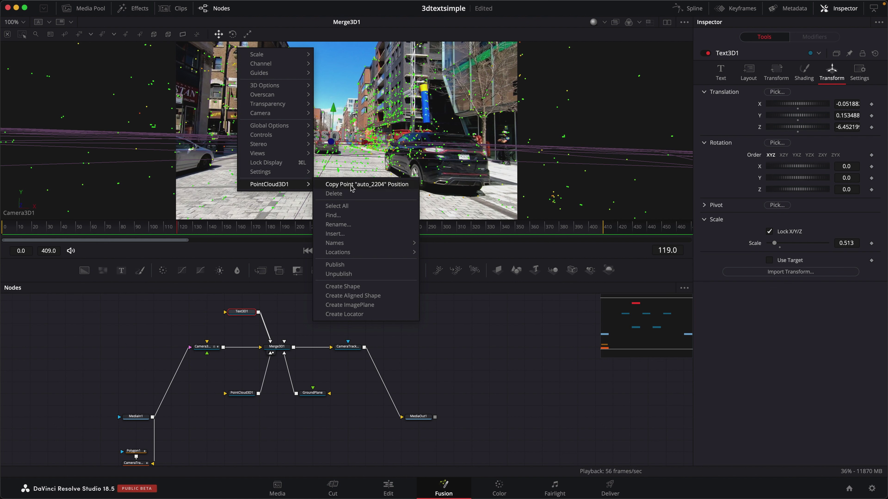
{"action": "left_click", "coordinate": [358, 188]}
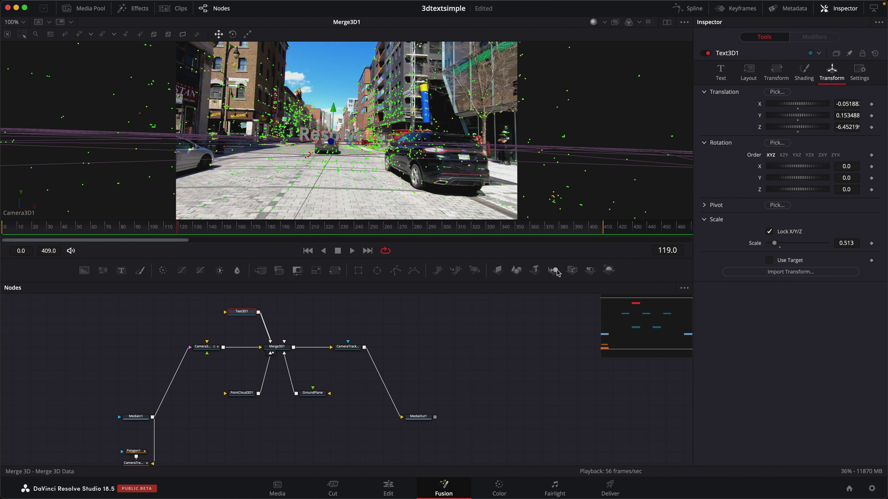
Step: Add a spotlight to Merge3D1 and paste the copied point position into its translation
{"action": "left_click_drag", "start_coordinate": [587, 271], "coordinate": [277, 347]}
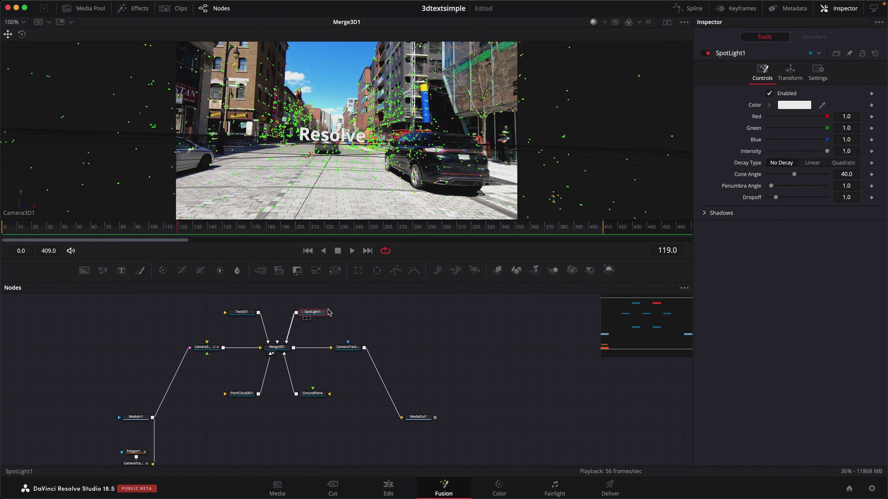
{"action": "left_click", "coordinate": [791, 72]}
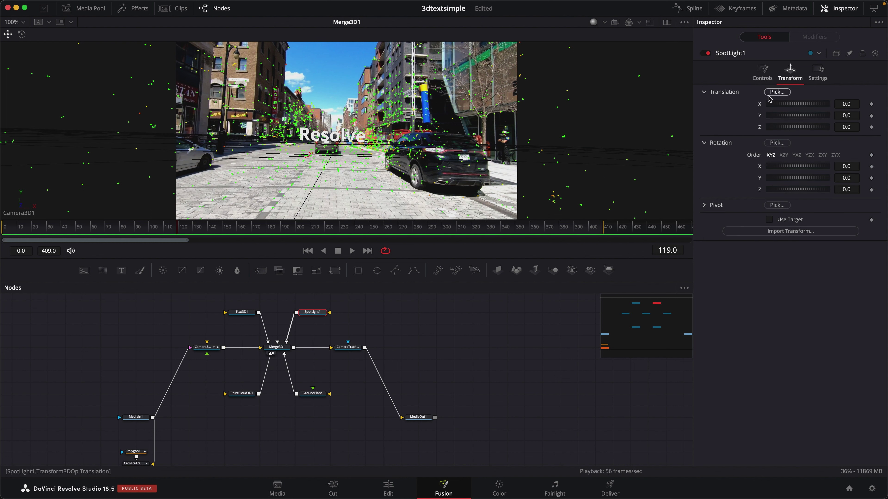
{"action": "right_click", "coordinate": [723, 95]}
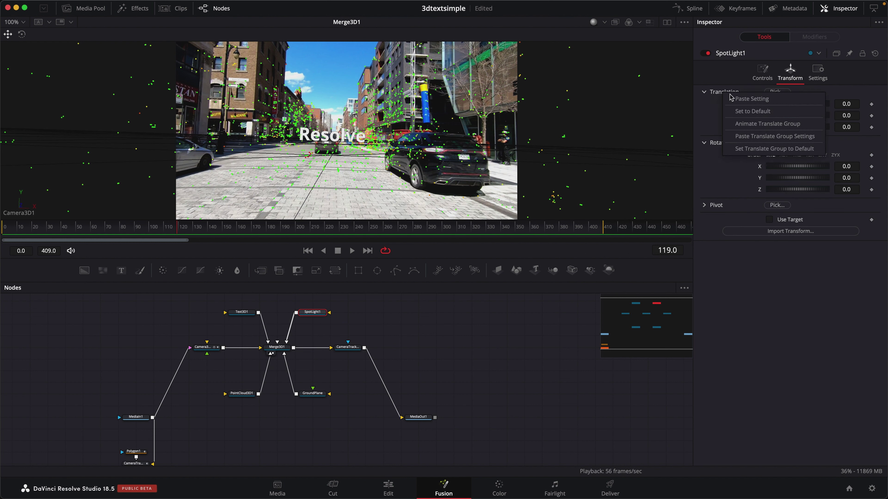
{"action": "left_click", "coordinate": [755, 138]}
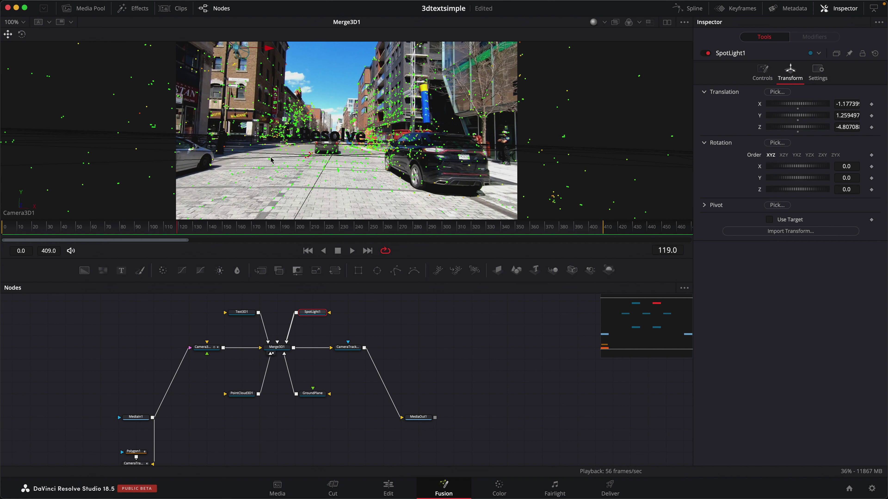
Step: Go to frame 204 and turn on Use Target for SpotLight1
{"action": "left_click", "coordinate": [257, 229]}
{"action": "left_click", "coordinate": [300, 229]}
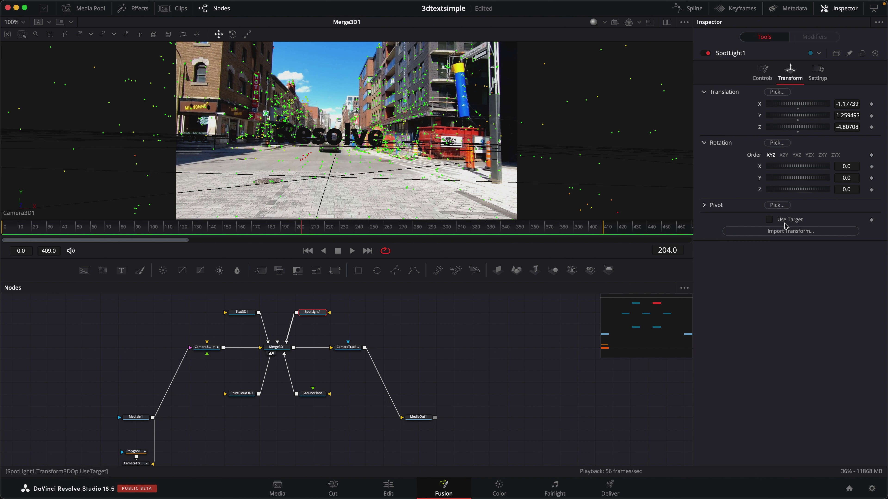
{"action": "left_click", "coordinate": [770, 220]}
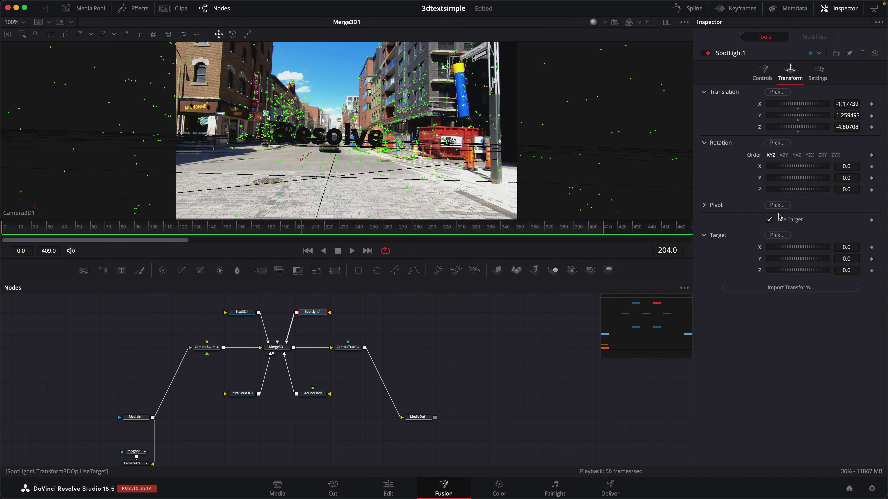
Step: Split the display into two viewers and show Merge3D1 in the second one, seen from the side in perspective
{"action": "left_click", "coordinate": [667, 22]}
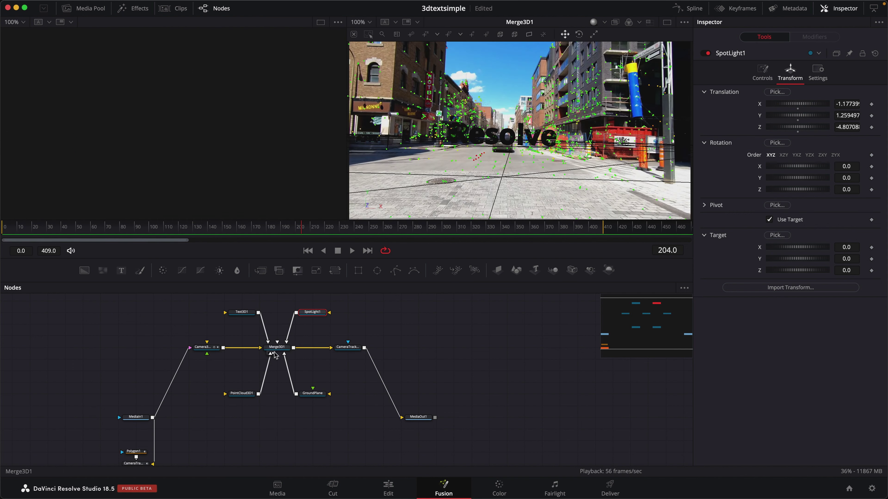
{"action": "key", "text": "1"}
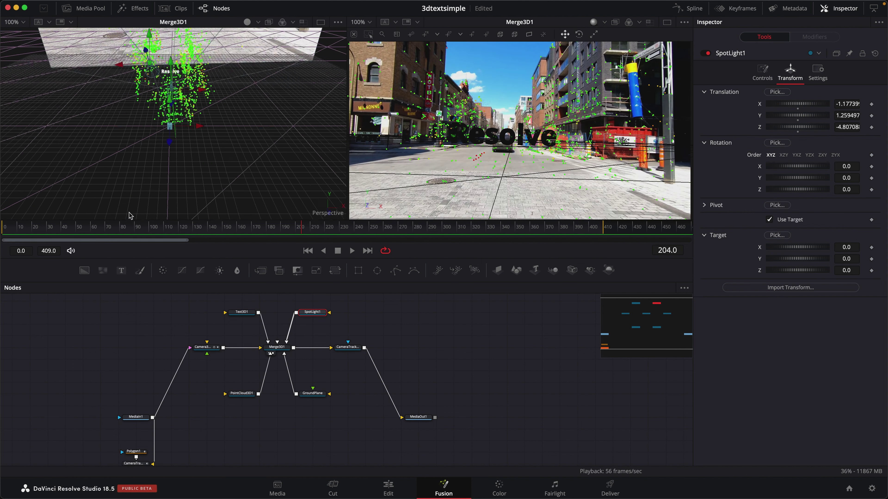
{"action": "scroll", "coordinate": [192, 164], "scroll_direction": "up", "scroll_amount": 5}
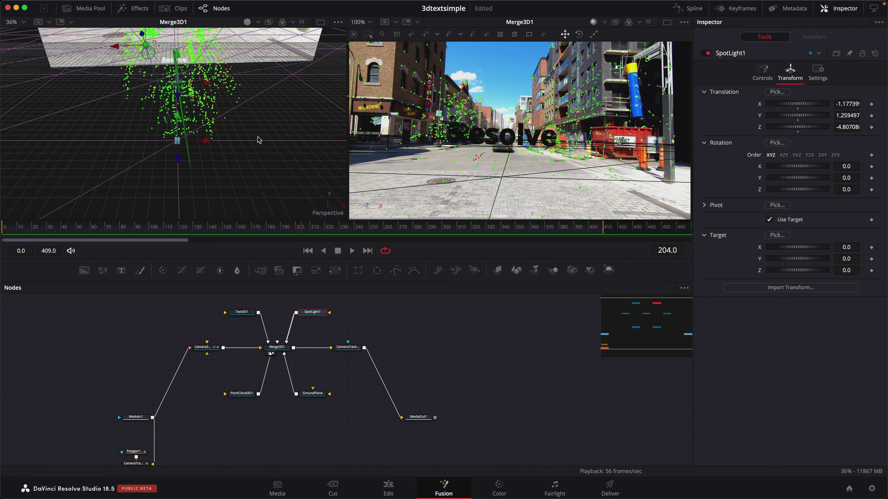
{"action": "left_click_drag", "start_coordinate": [268, 125], "coordinate": [138, 152]}
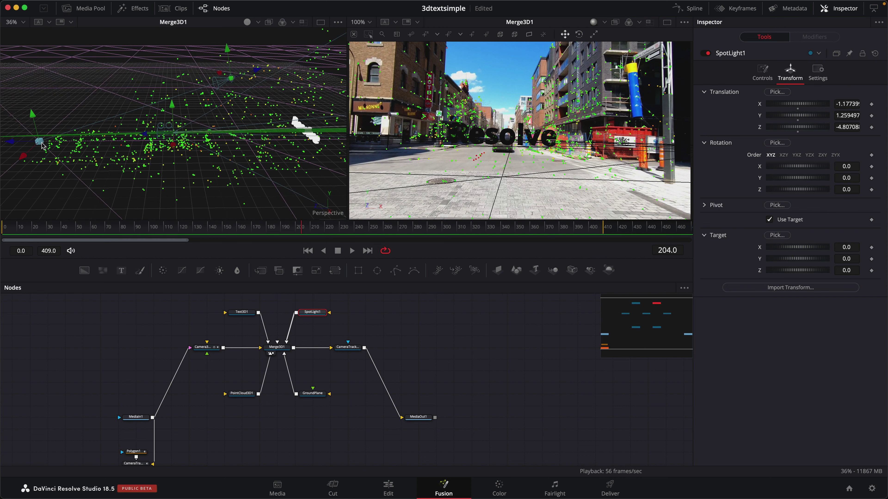
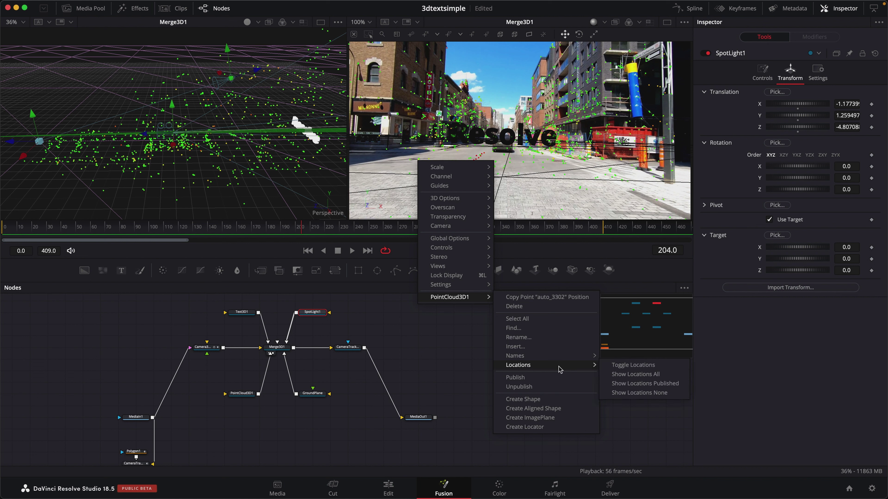
Step: Check the location label of point auto_3302 on the road, hide it again and try to pick the spotlight's target there
{"action": "left_click", "coordinate": [636, 366]}
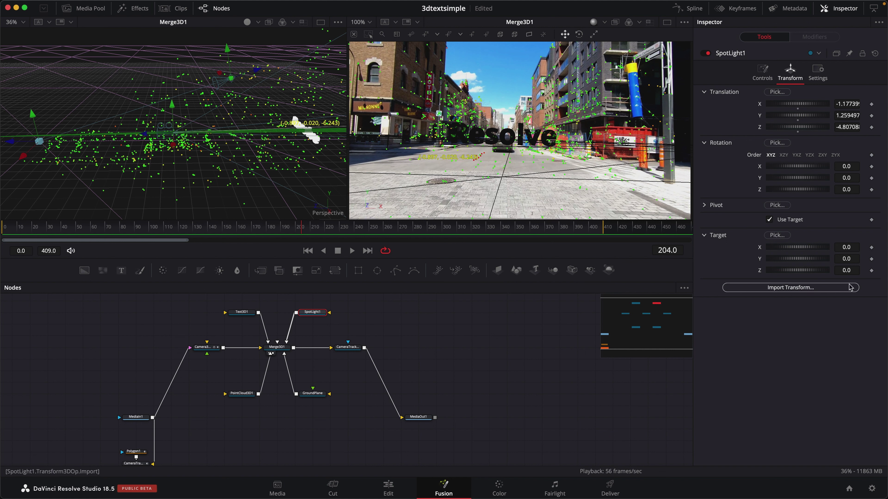
{"action": "right_click", "coordinate": [421, 161]}
{"action": "mouse_move", "coordinate": [479, 300]}
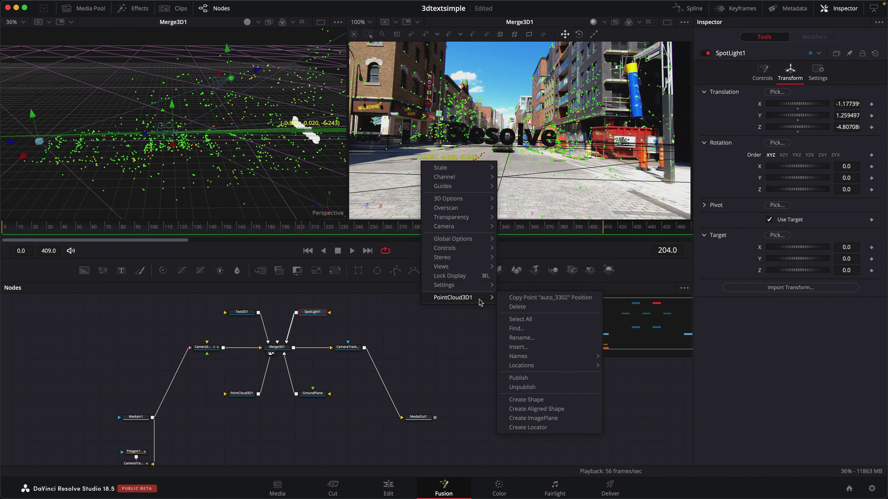
{"action": "mouse_move", "coordinate": [560, 366]}
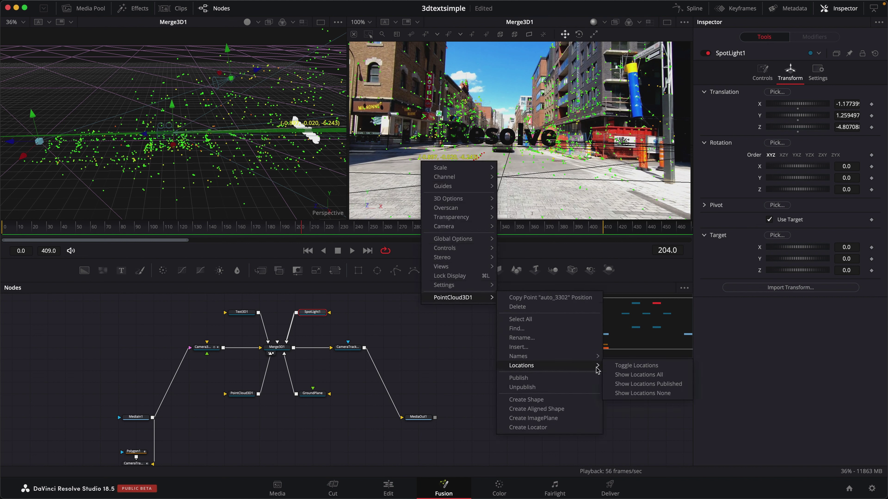
{"action": "left_click", "coordinate": [635, 367]}
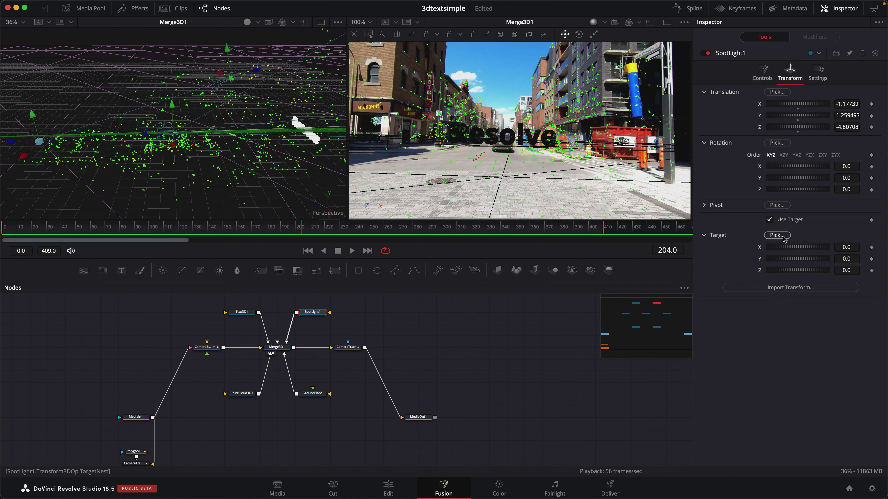
{"action": "left_click_drag", "start_coordinate": [784, 239], "coordinate": [426, 155]}
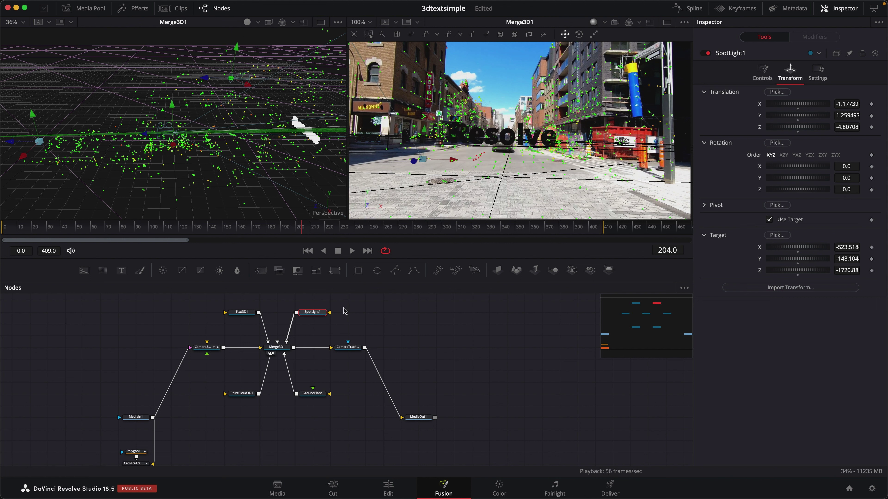
Step: Turn off the ground plane's wireframe and set its material opacity to 0
{"action": "left_click", "coordinate": [313, 394]}
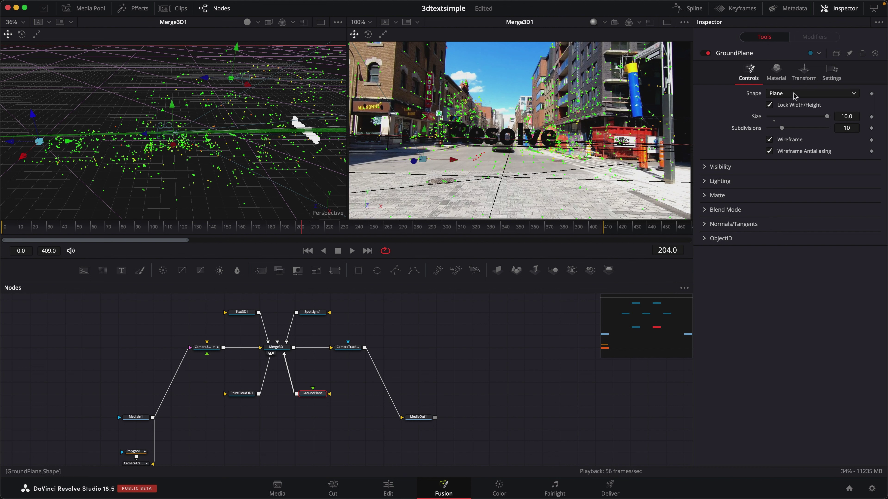
{"action": "left_click", "coordinate": [770, 141]}
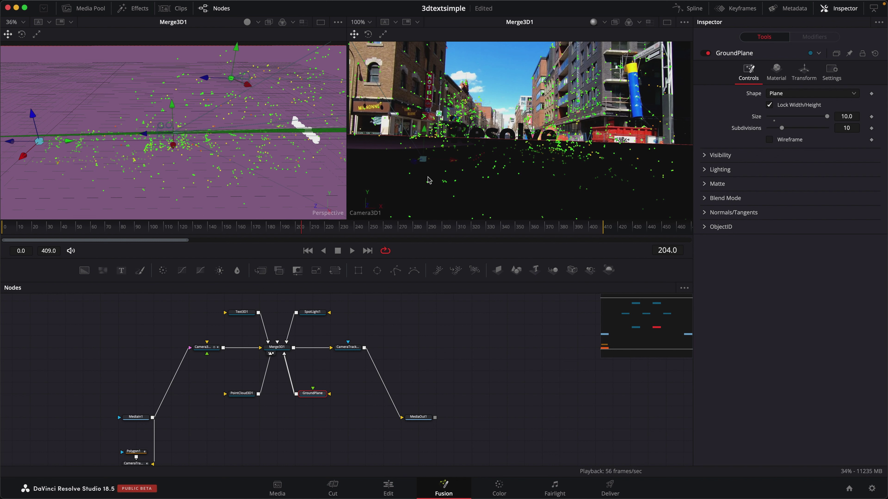
{"action": "left_click", "coordinate": [777, 68]}
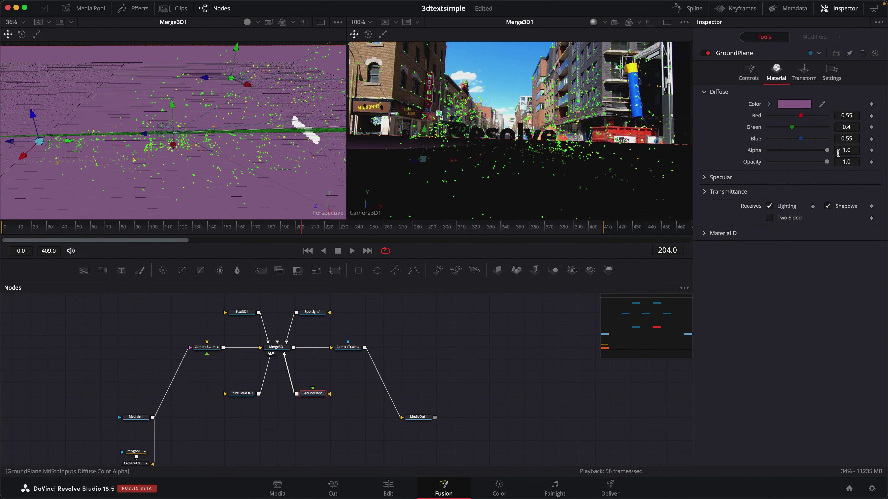
{"action": "left_click_drag", "start_coordinate": [827, 162], "coordinate": [616, 175]}
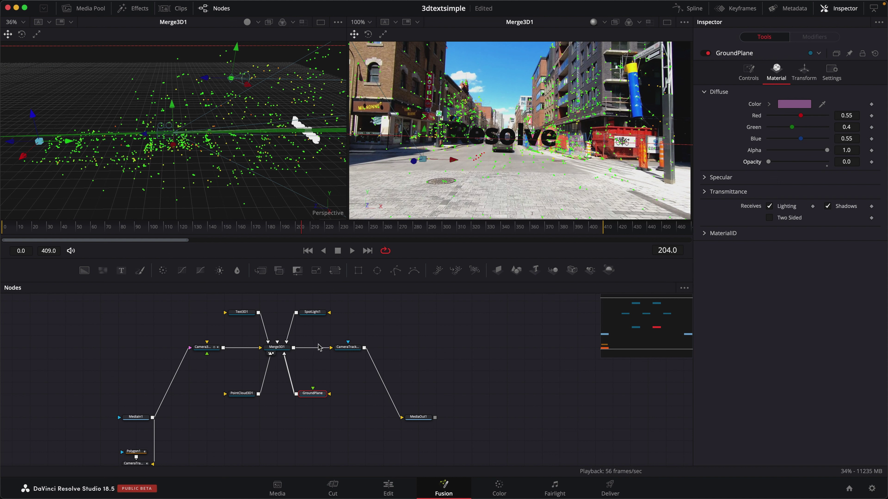
Step: Pick SpotLight1's target on the road left of the text, refining it at frame 249 to about X -0.827, Y 0, Z -6.097
{"action": "left_click", "coordinate": [312, 312]}
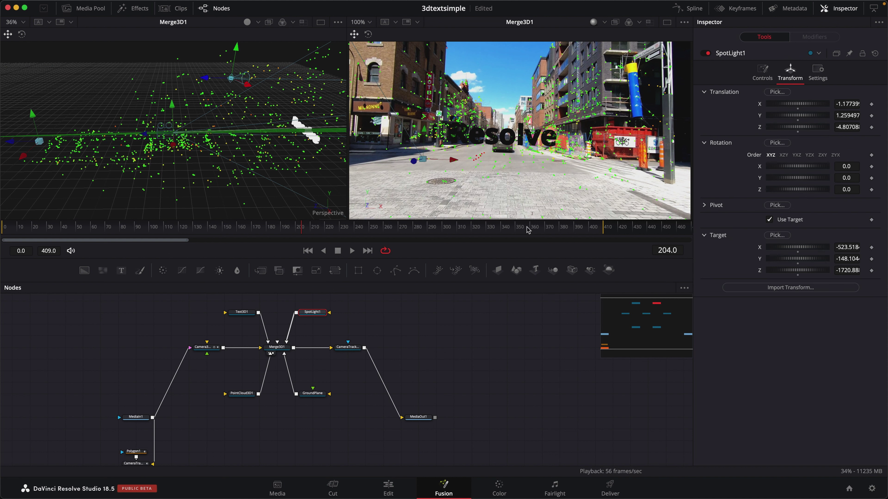
{"action": "left_click_drag", "start_coordinate": [776, 235], "coordinate": [435, 162]}
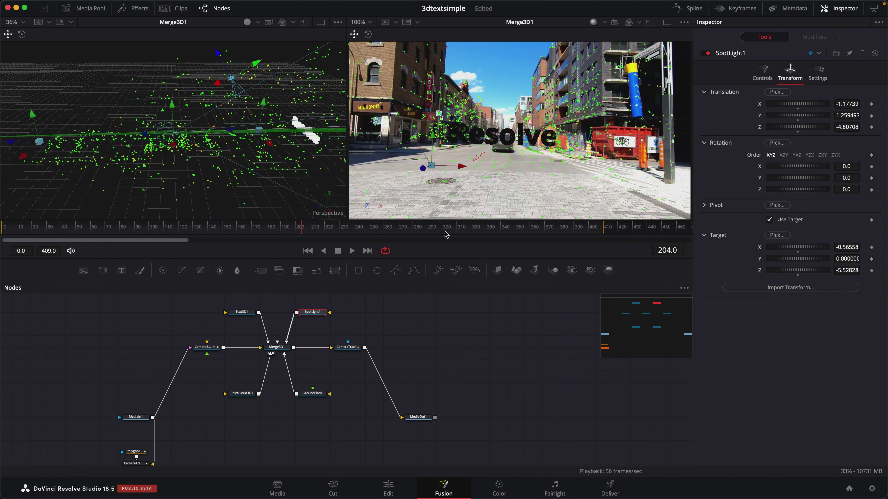
{"action": "left_click_drag", "start_coordinate": [304, 232], "coordinate": [366, 217]}
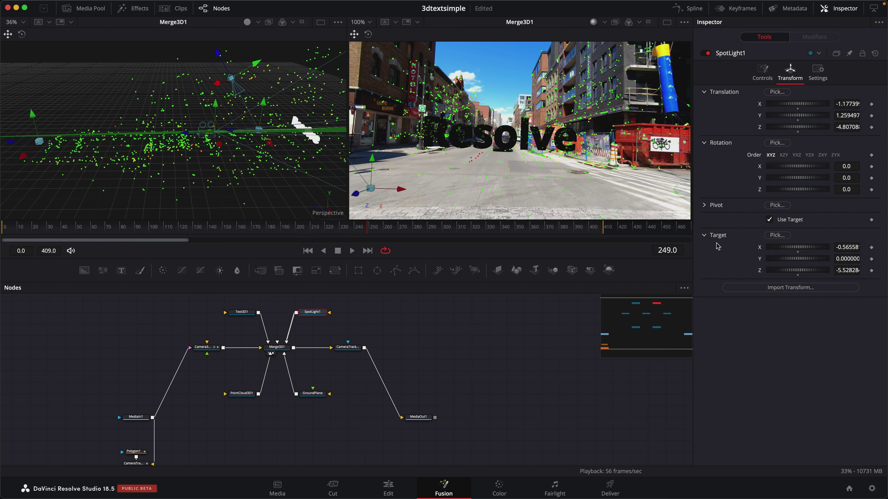
{"action": "left_click_drag", "start_coordinate": [778, 235], "coordinate": [376, 169]}
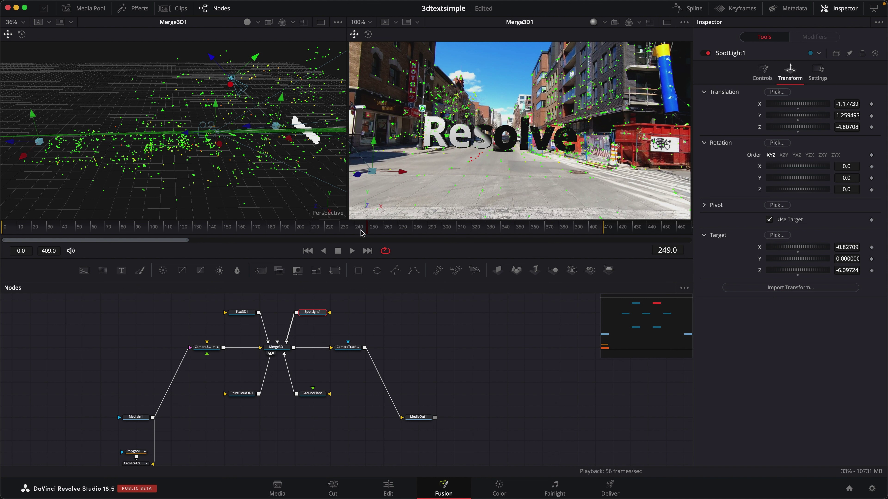
Step: From frame 0, move the spotlight up and back to about X -2.411, Y 5.694, Z -0.265, and check the text's lighting at frame 241
{"action": "left_click", "coordinate": [308, 251]}
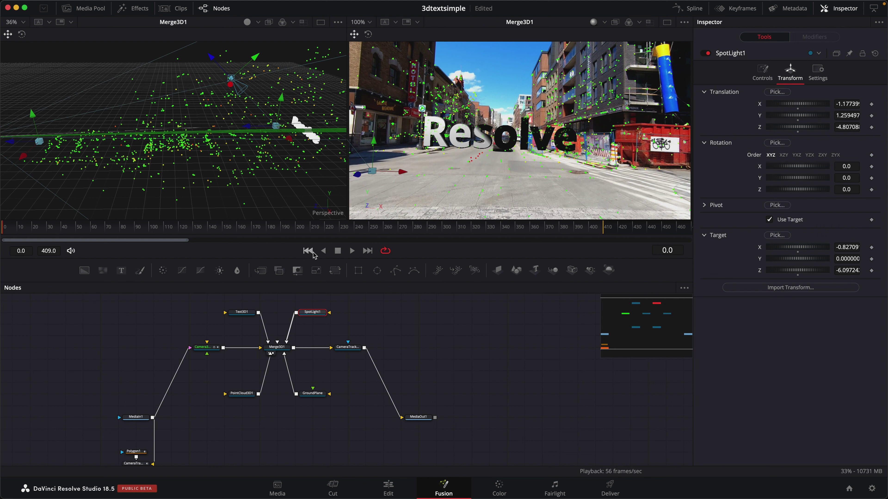
{"action": "scroll", "coordinate": [298, 179], "scroll_direction": "down", "scroll_amount": 5}
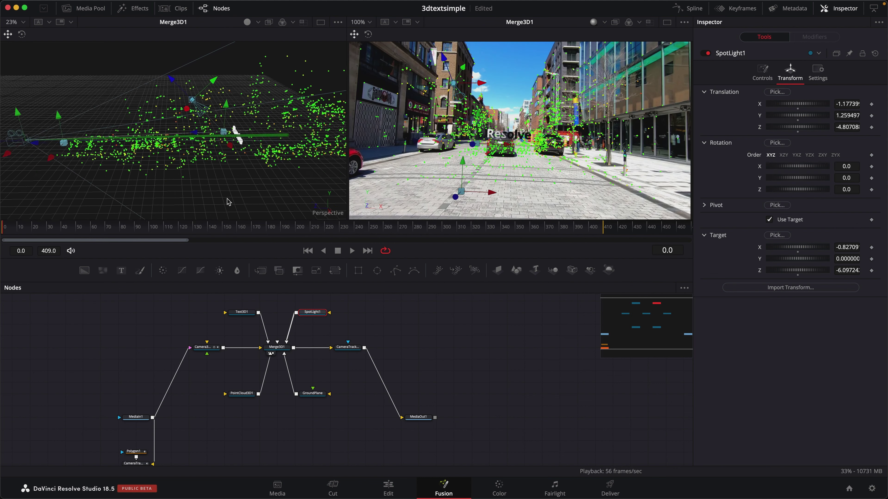
{"action": "scroll", "coordinate": [247, 179], "scroll_direction": "up", "scroll_amount": 3}
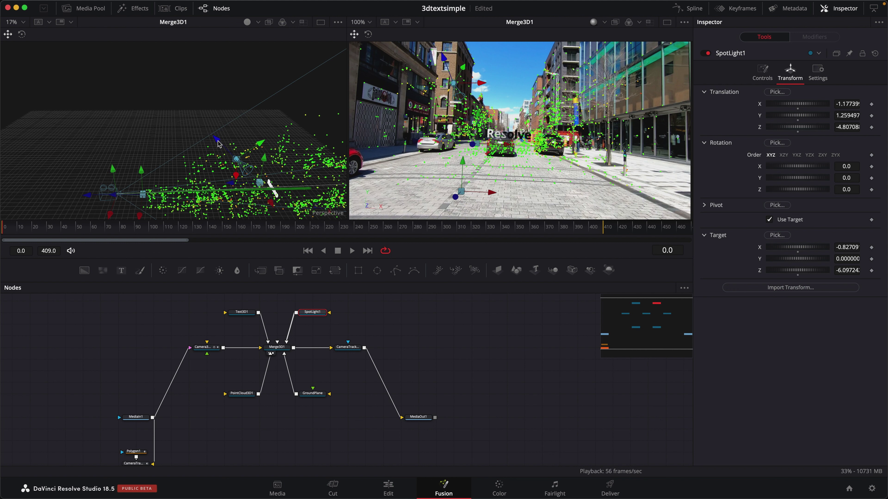
{"action": "left_click_drag", "start_coordinate": [217, 144], "coordinate": [127, 52]}
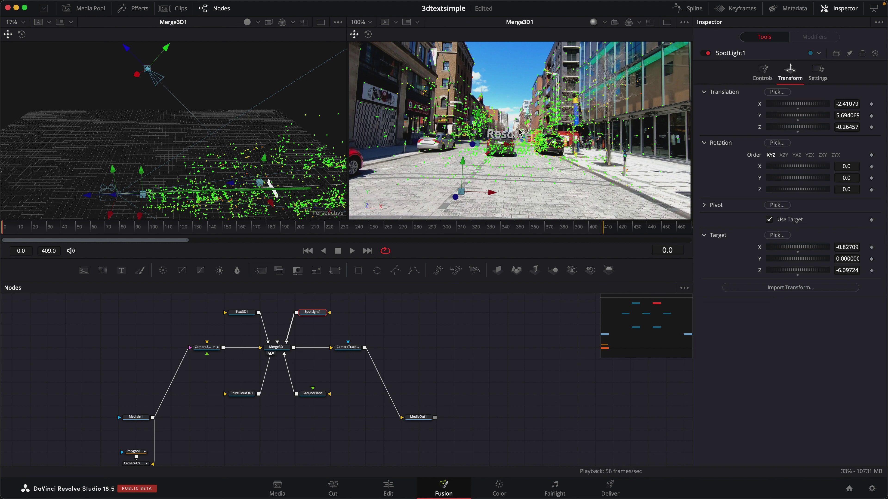
{"action": "left_click_drag", "start_coordinate": [285, 232], "coordinate": [355, 234]}
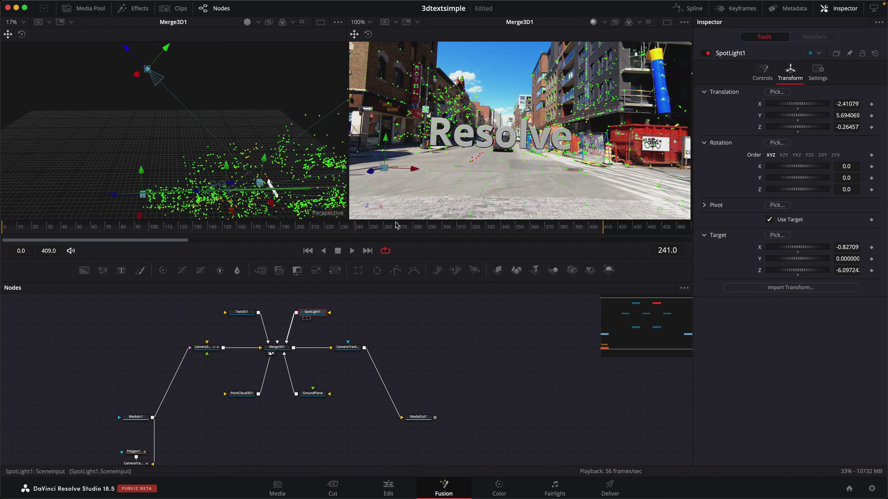
Step: Restore the ground plane's material opacity to 1.0, align MediaIn1 with the main node row and space the renderer node farther out
{"action": "left_click", "coordinate": [316, 396]}
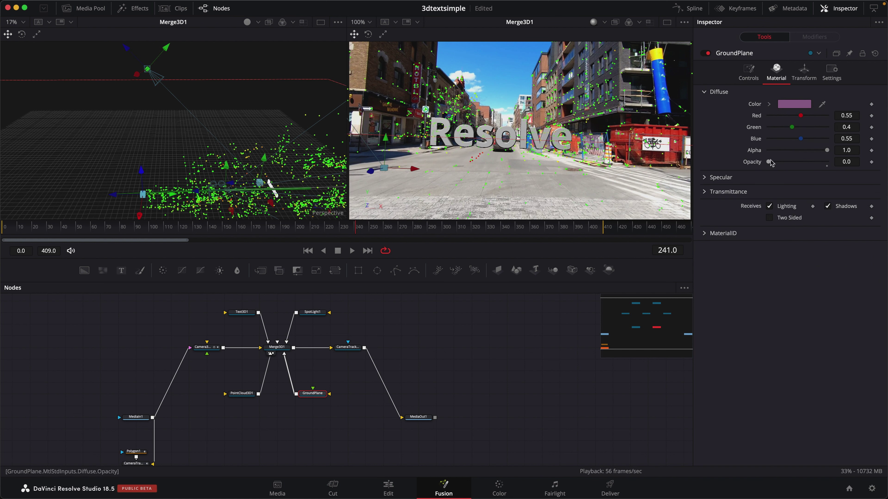
{"action": "left_click_drag", "start_coordinate": [768, 161], "coordinate": [827, 161]}
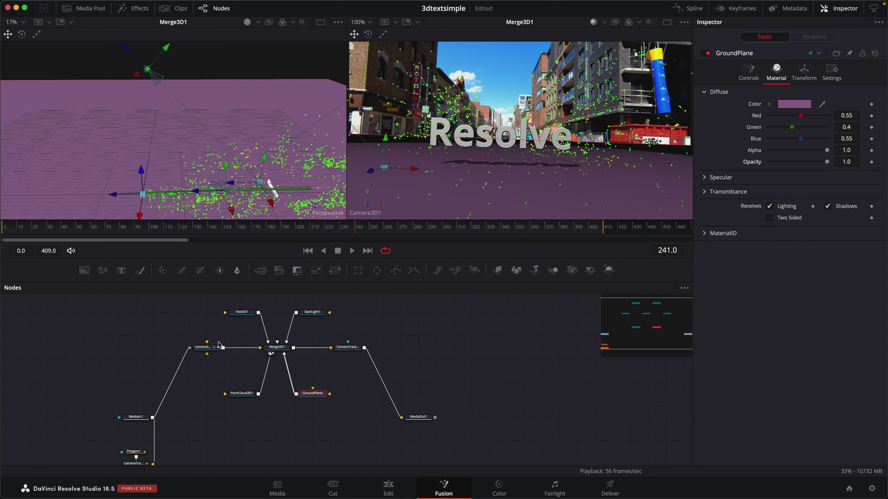
{"action": "left_click_drag", "start_coordinate": [143, 419], "coordinate": [126, 349]}
{"action": "left_click_drag", "start_coordinate": [348, 347], "coordinate": [383, 347]}
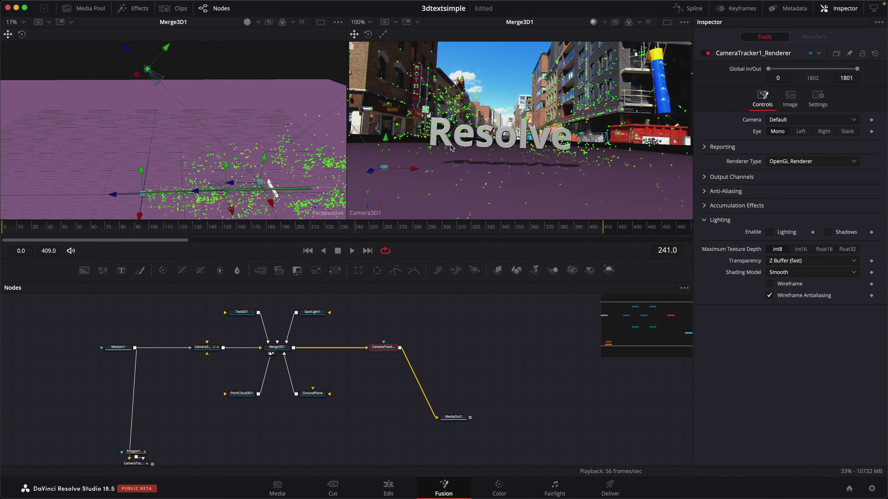
Step: Change the ground plane's diffuse color to pure white and stop its material from receiving lighting, leaving shadows on
{"action": "left_click", "coordinate": [321, 398]}
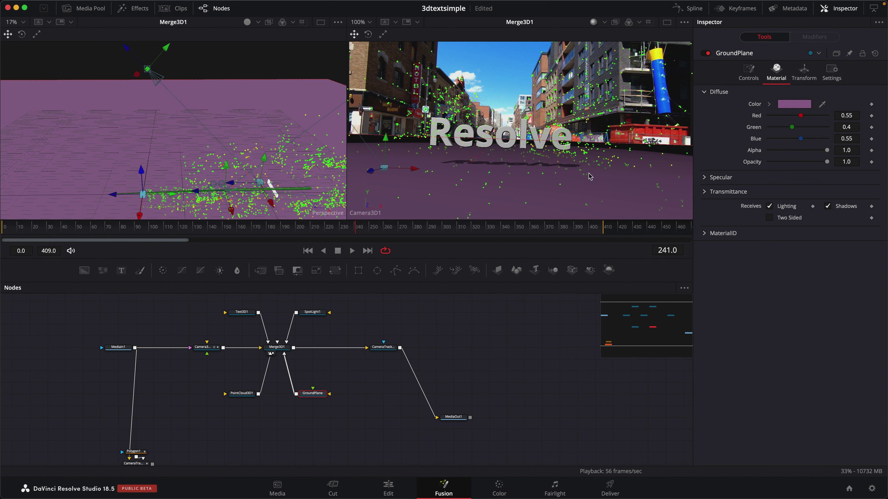
{"action": "left_click", "coordinate": [770, 105]}
{"action": "left_click_drag", "start_coordinate": [801, 142], "coordinate": [730, 83]}
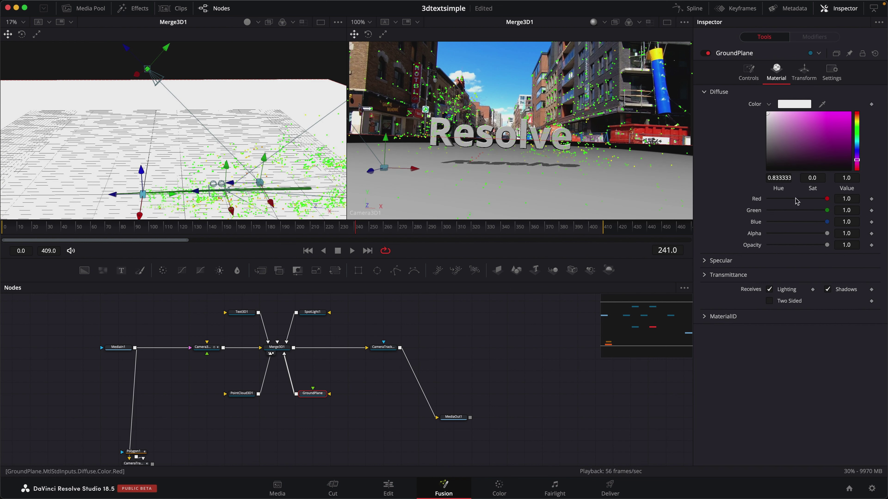
{"action": "left_click", "coordinate": [770, 290]}
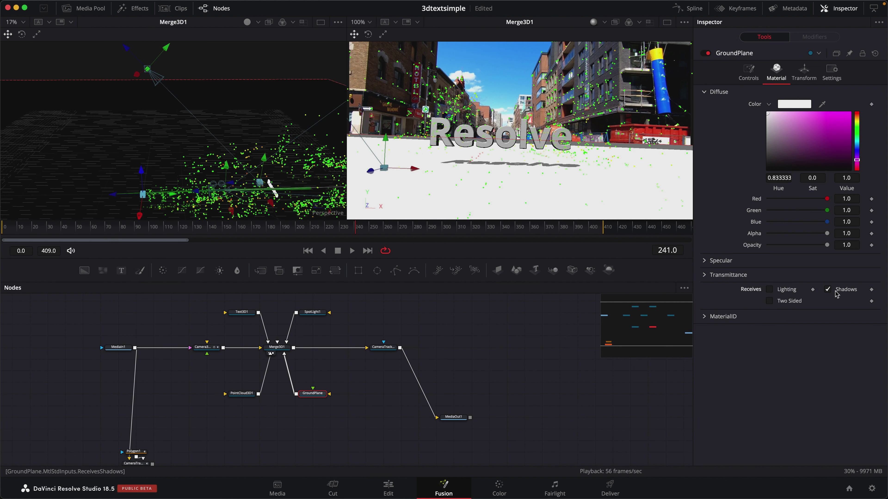
Step: View CameraTracker1_Renderer, set its renderer type to Software Renderer, and enable lighting and shadows
{"action": "key", "text": "2"}
{"action": "left_click", "coordinate": [392, 350]}
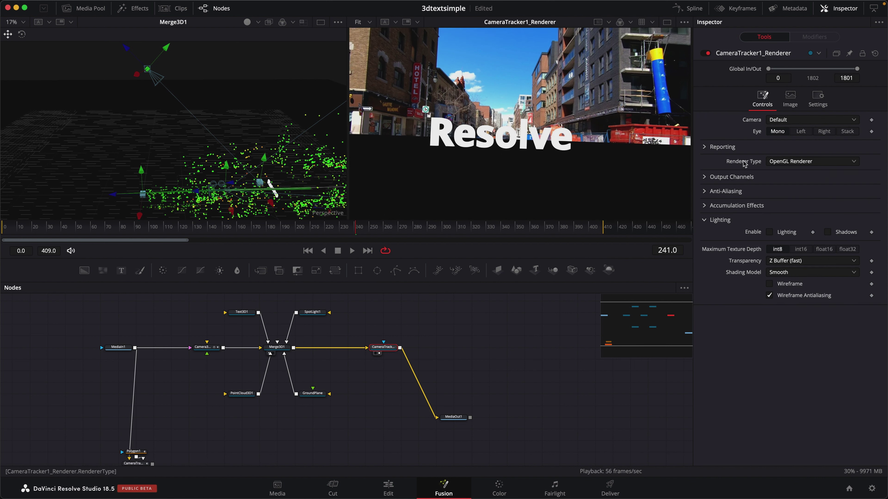
{"action": "left_click", "coordinate": [790, 163]}
{"action": "left_click", "coordinate": [791, 195]}
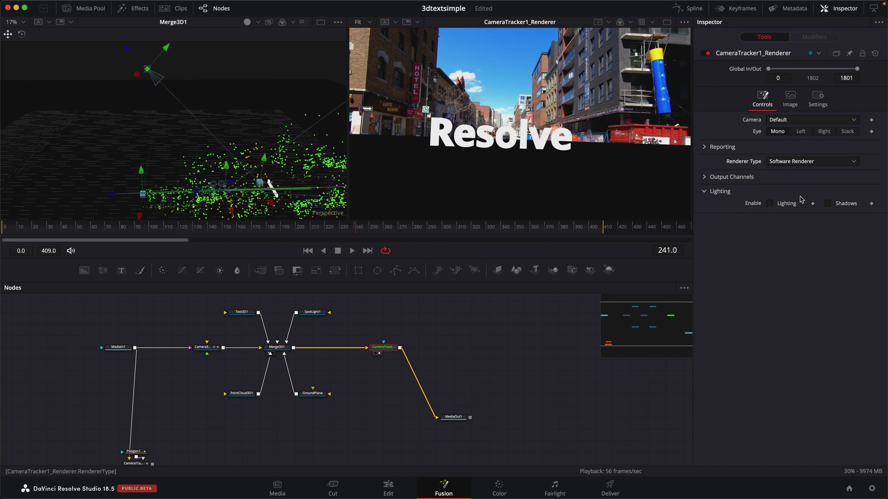
{"action": "left_click", "coordinate": [769, 203]}
{"action": "left_click", "coordinate": [827, 203]}
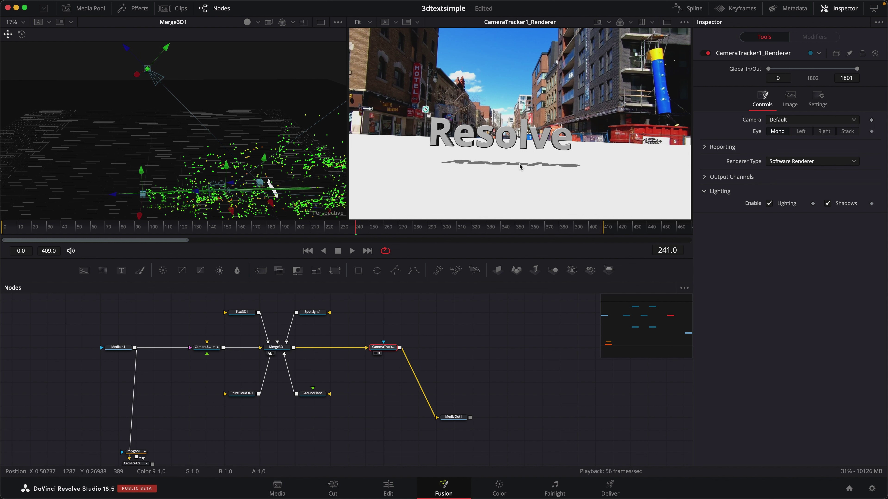
Step: Set the ground plane's software blend mode to Multiply
{"action": "left_click", "coordinate": [316, 395]}
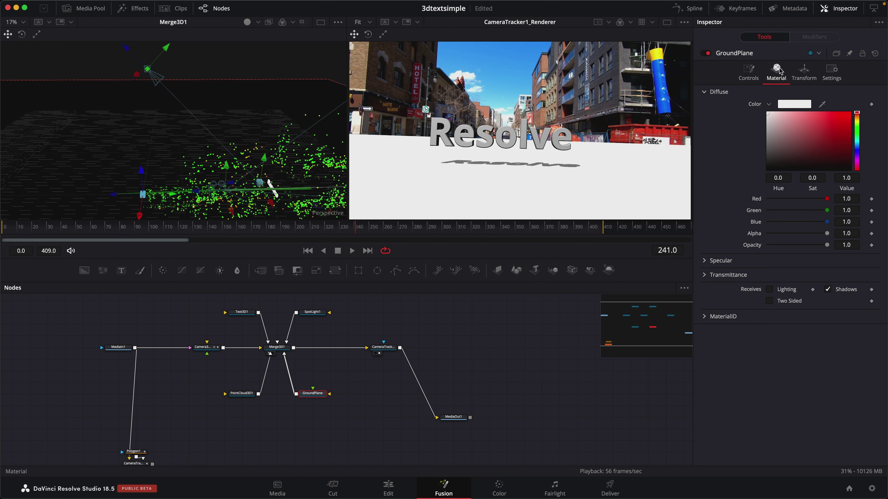
{"action": "left_click", "coordinate": [751, 71]}
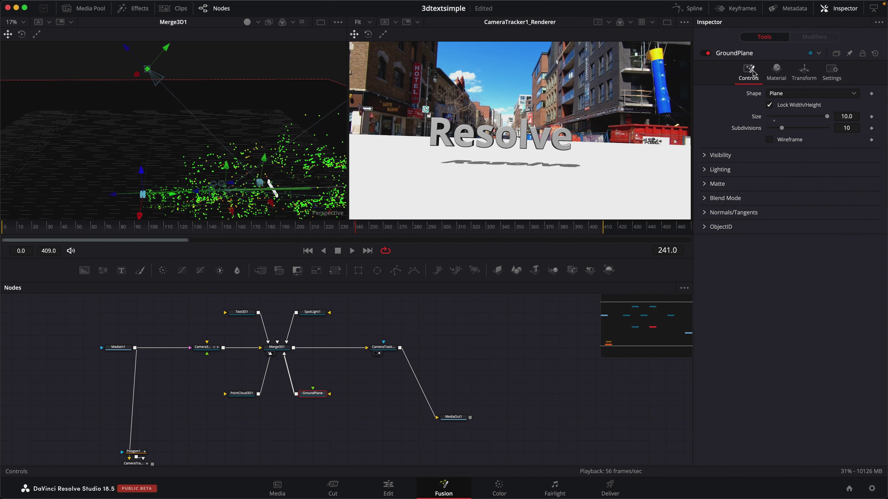
{"action": "left_click", "coordinate": [705, 201]}
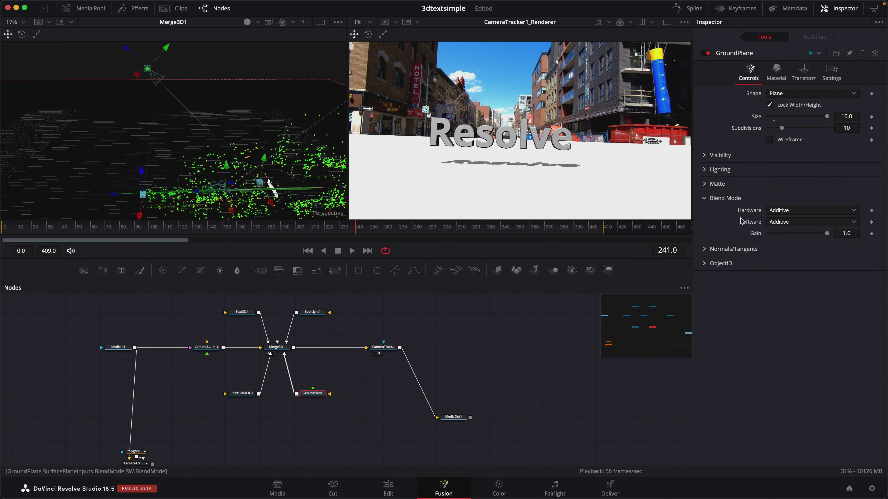
{"action": "left_click", "coordinate": [797, 224]}
{"action": "left_click", "coordinate": [800, 287]}
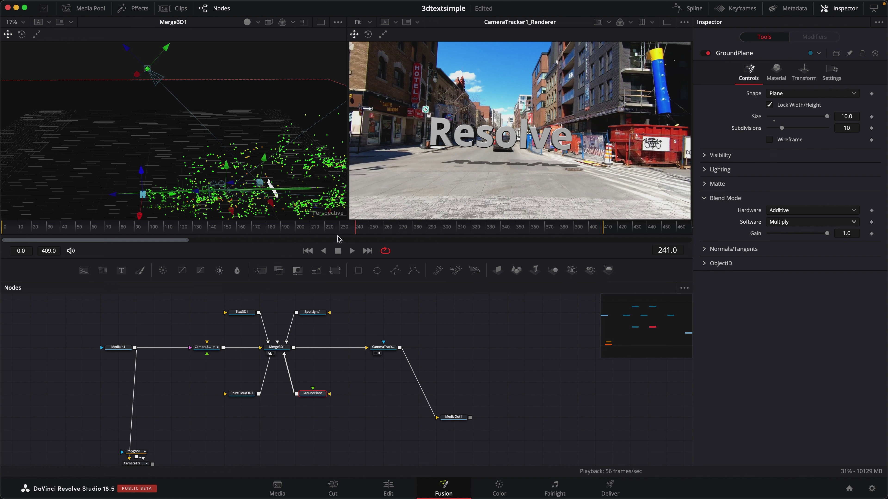
Step: Check the text's shadow on the road at frames 229, 247 and 290
{"action": "mouse_move", "coordinate": [339, 239]}
{"action": "left_mouse_down"}
{"action": "mouse_move", "coordinate": [300, 234]}
{"action": "mouse_move", "coordinate": [338, 234]}
{"action": "left_mouse_up"}
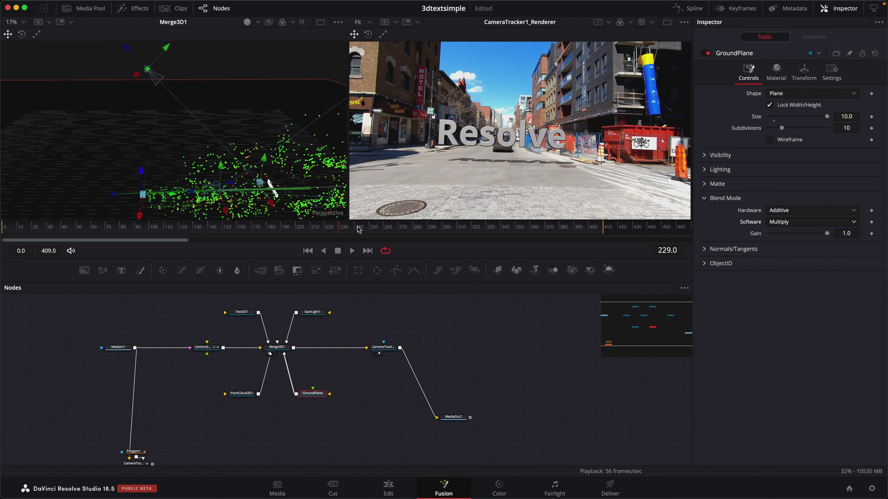
{"action": "left_click", "coordinate": [387, 229]}
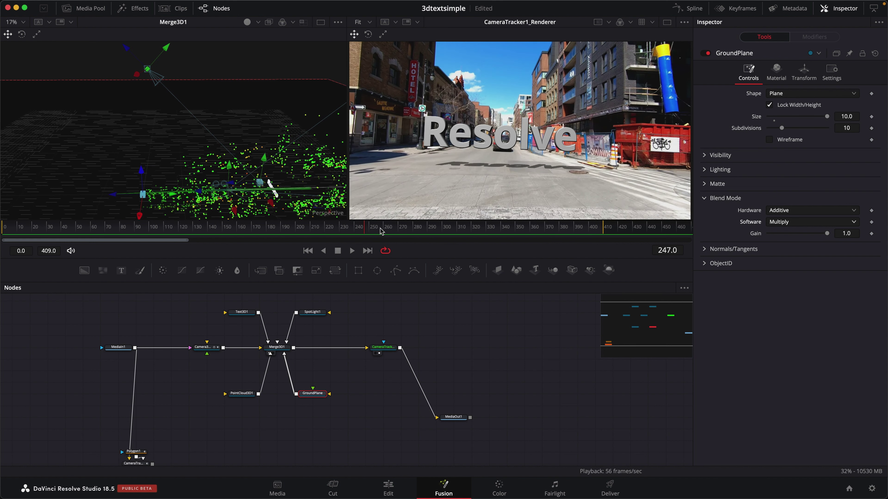
{"action": "left_click", "coordinate": [427, 229]}
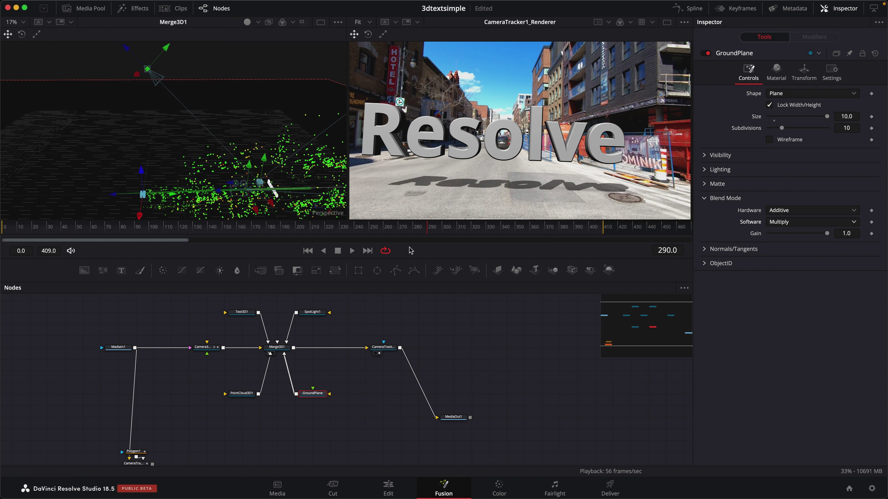
Step: Set SpotLight1's cone angle to 90 and its shadow softness to Constant with a value of 0.001
{"action": "left_click", "coordinate": [312, 312]}
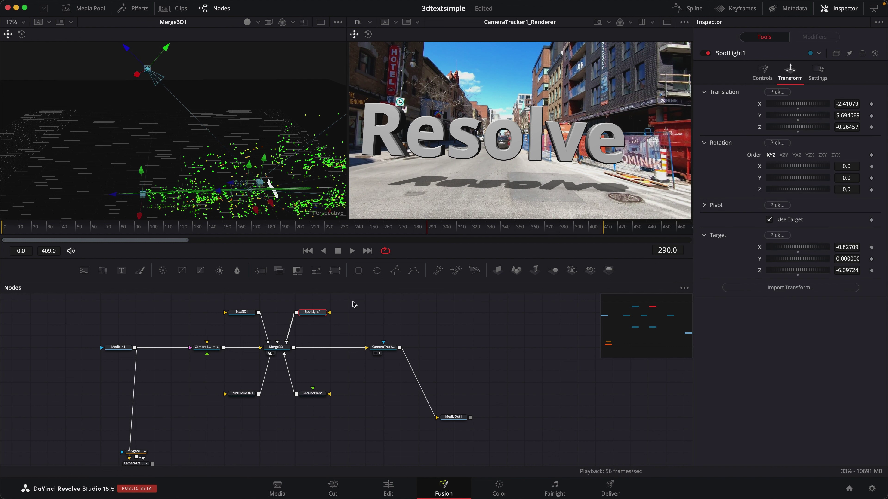
{"action": "left_click", "coordinate": [762, 74]}
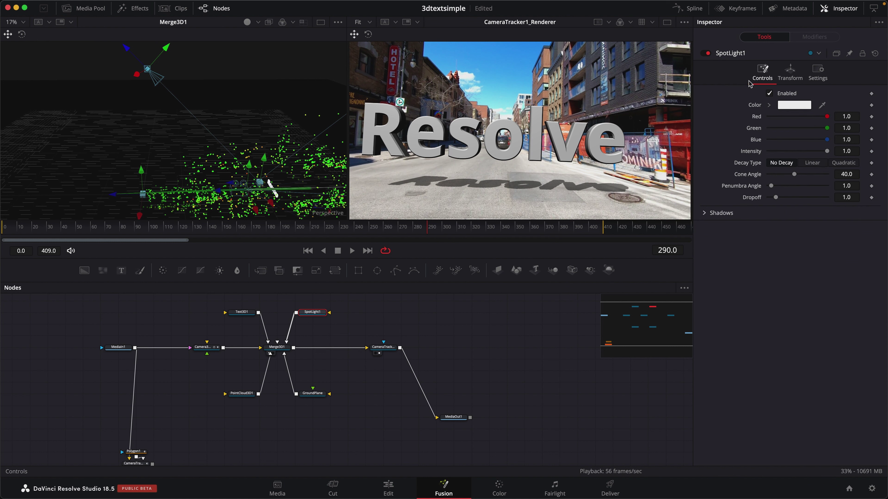
{"action": "left_click", "coordinate": [705, 213]}
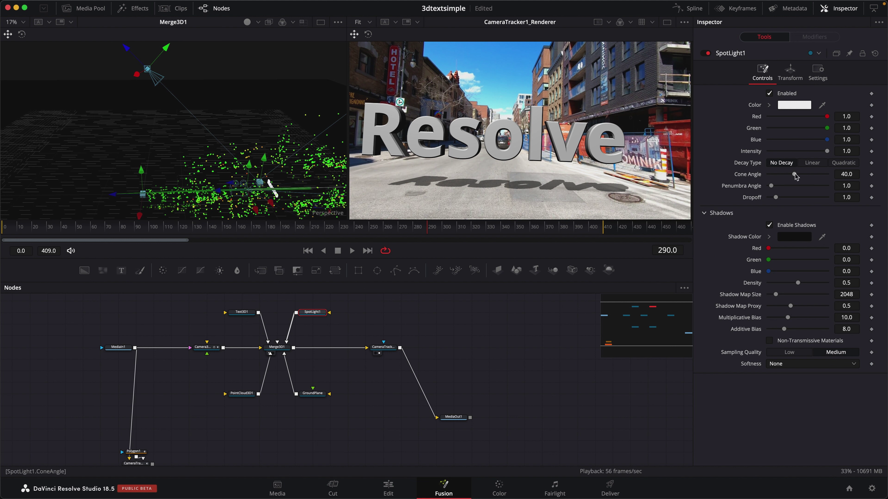
{"action": "left_click_drag", "start_coordinate": [798, 174], "coordinate": [841, 172]}
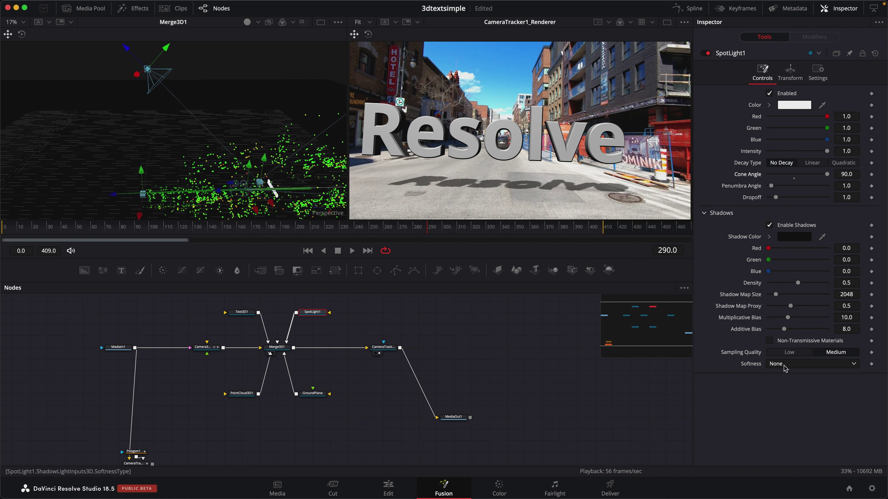
{"action": "left_click", "coordinate": [792, 366]}
{"action": "left_click", "coordinate": [781, 386]}
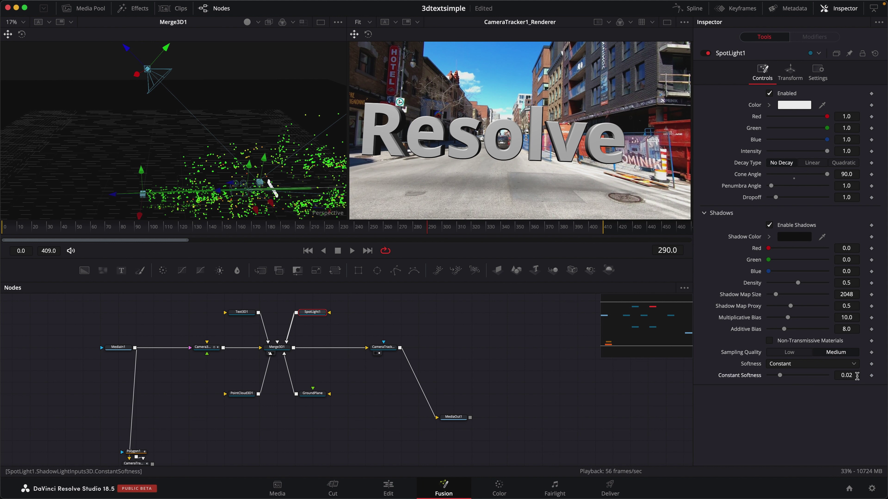
{"action": "left_click_drag", "start_coordinate": [846, 376], "coordinate": [836, 375]}
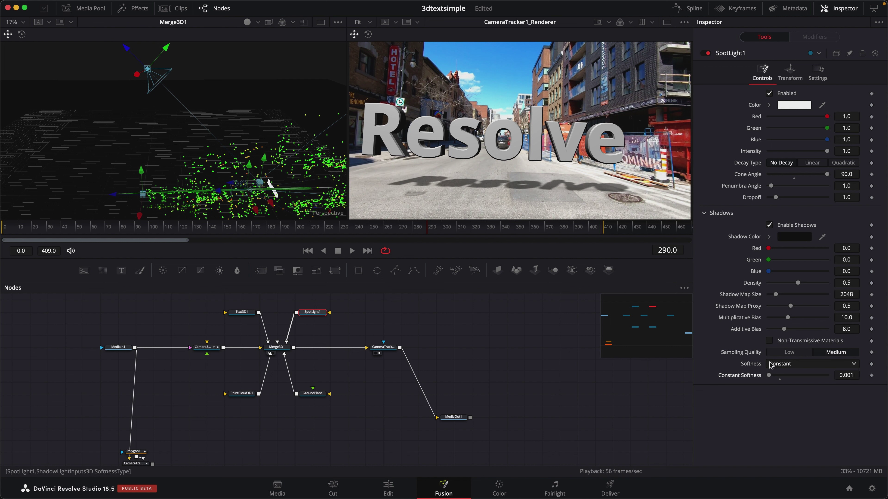
Step: Try Variable shadow softness with a spread of about 1.01 on the spotlight, and return it to Constant
{"action": "left_click", "coordinate": [793, 365]}
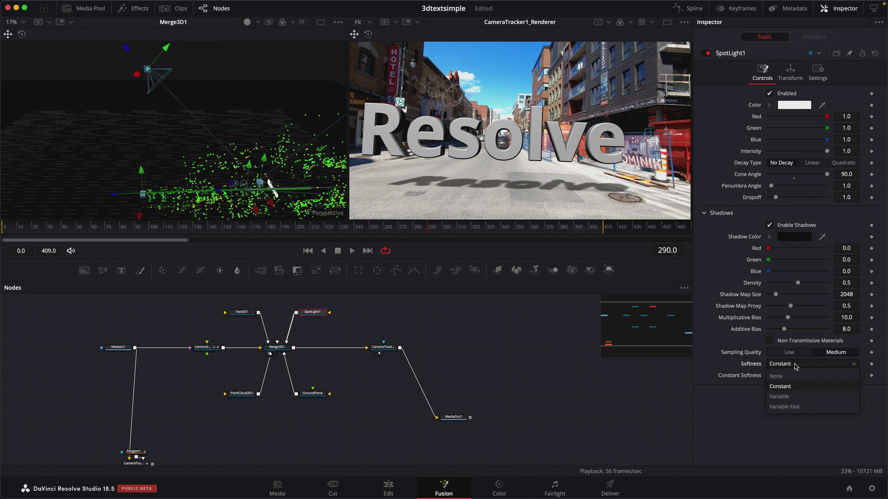
{"action": "left_click", "coordinate": [779, 396]}
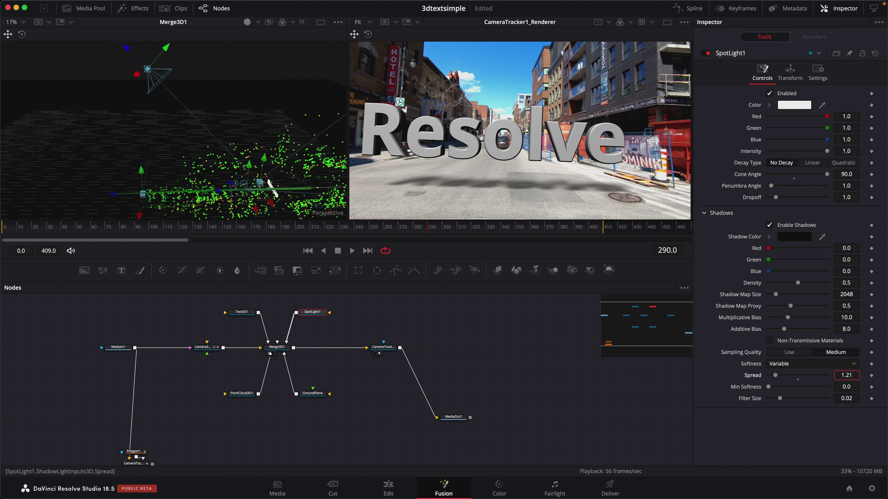
{"action": "left_click_drag", "start_coordinate": [846, 376], "coordinate": [843, 375]}
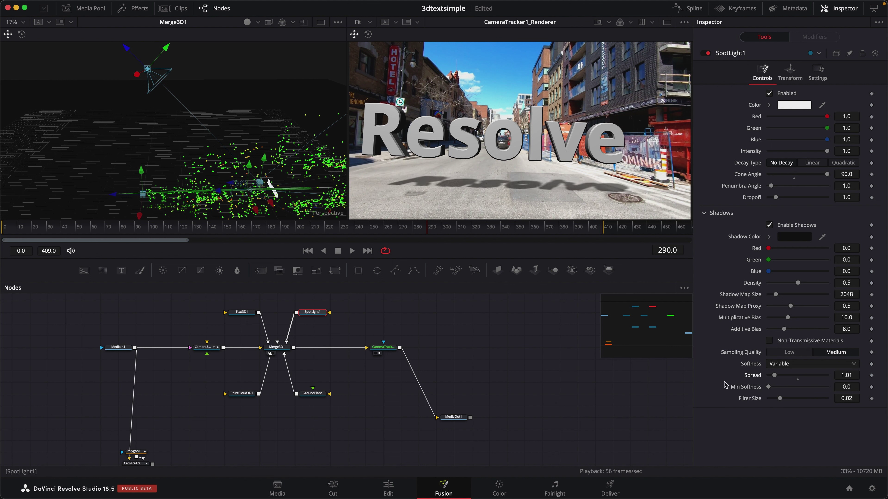
{"action": "left_click", "coordinate": [811, 364]}
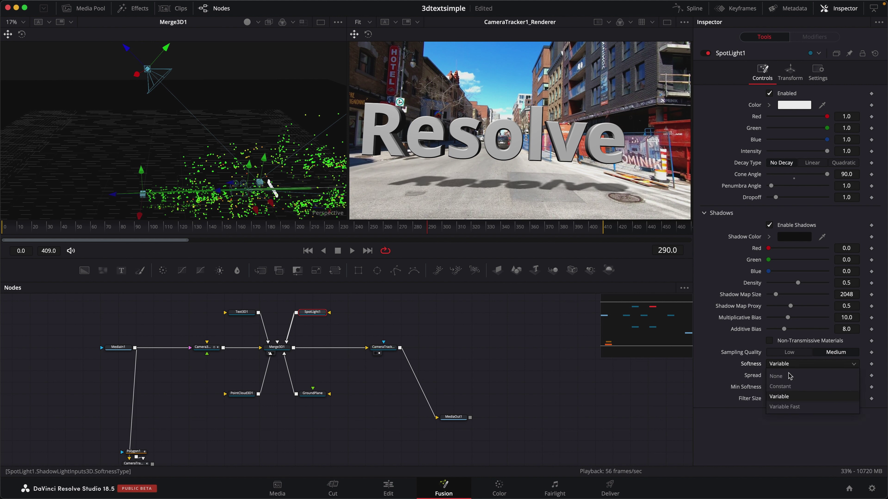
{"action": "left_click", "coordinate": [781, 376]}
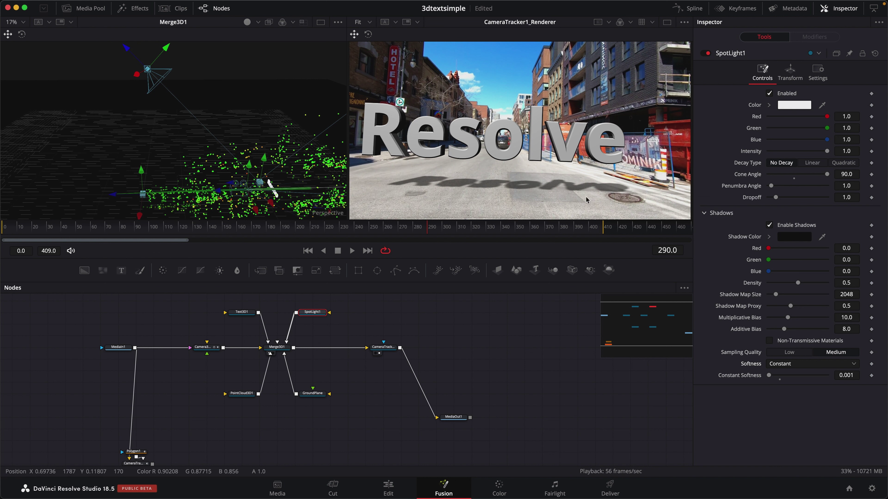
Step: Set the spotlight's shadow map size to 4048 and reduce its cone angle to 40
{"action": "left_click", "coordinate": [800, 296]}
{"action": "left_click_drag", "start_coordinate": [827, 175], "coordinate": [797, 185]}
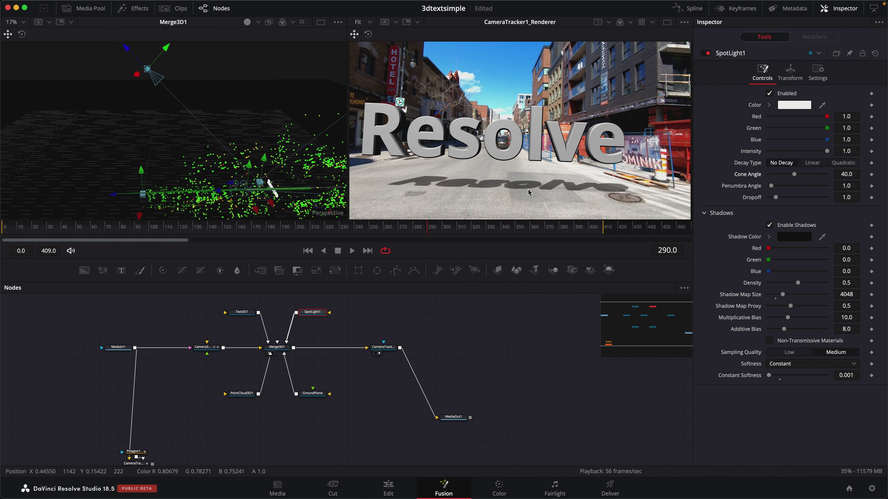
Step: Review the rendered text and shadow across earlier frames, including 280 and 55, and return to frame 0
{"action": "left_click", "coordinate": [443, 231]}
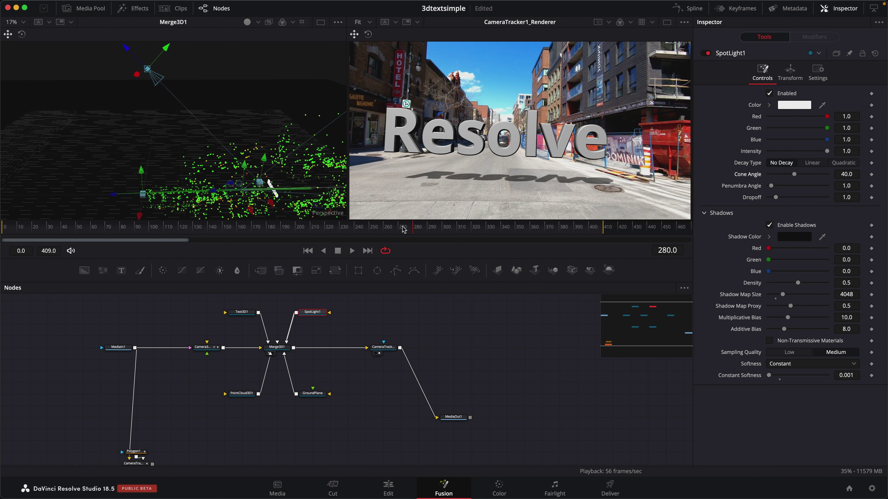
{"action": "left_click_drag", "start_coordinate": [280, 231], "coordinate": [228, 229]}
{"action": "left_click_drag", "start_coordinate": [167, 230], "coordinate": [83, 229]}
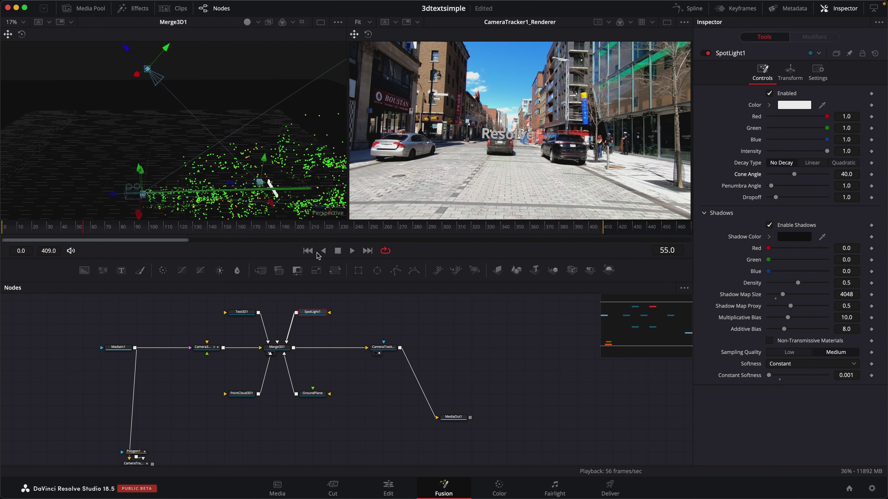
{"action": "left_click", "coordinate": [307, 250]}
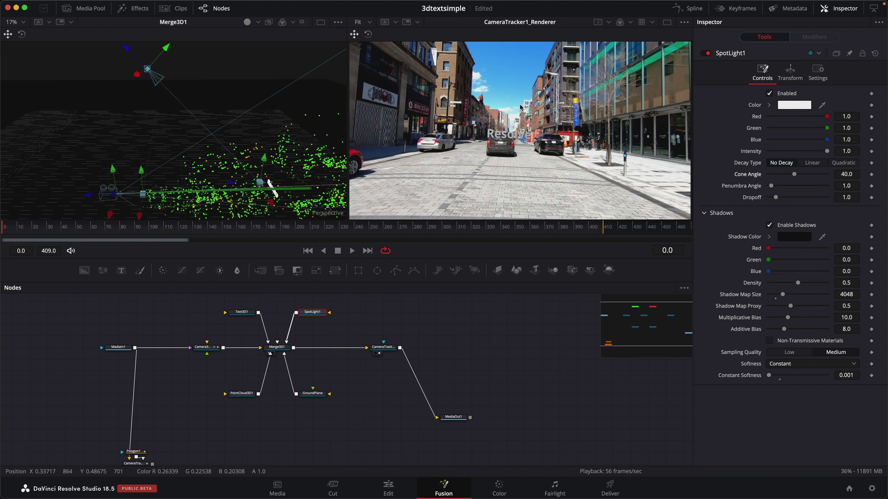
Step: Switch to a single viewer, display MediaIn1 in it and move that node farther from the Camera Tracker chain
{"action": "left_click", "coordinate": [667, 22]}
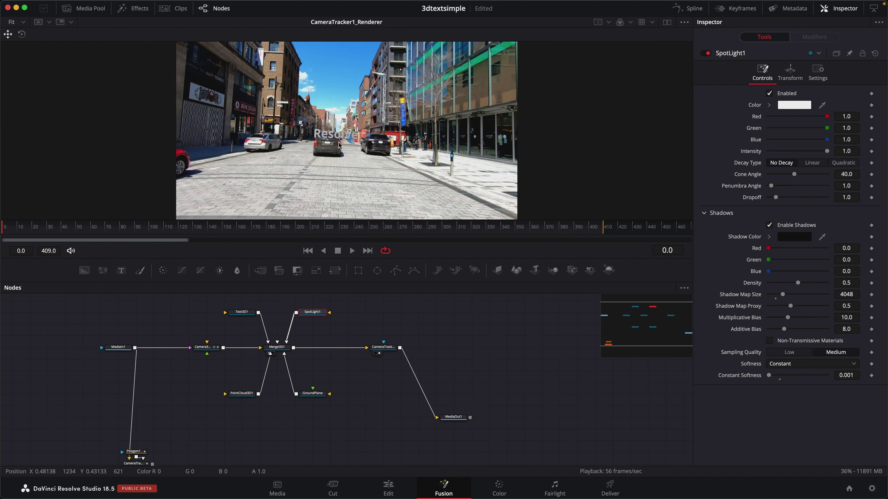
{"action": "left_click_drag", "start_coordinate": [350, 339], "coordinate": [378, 356]}
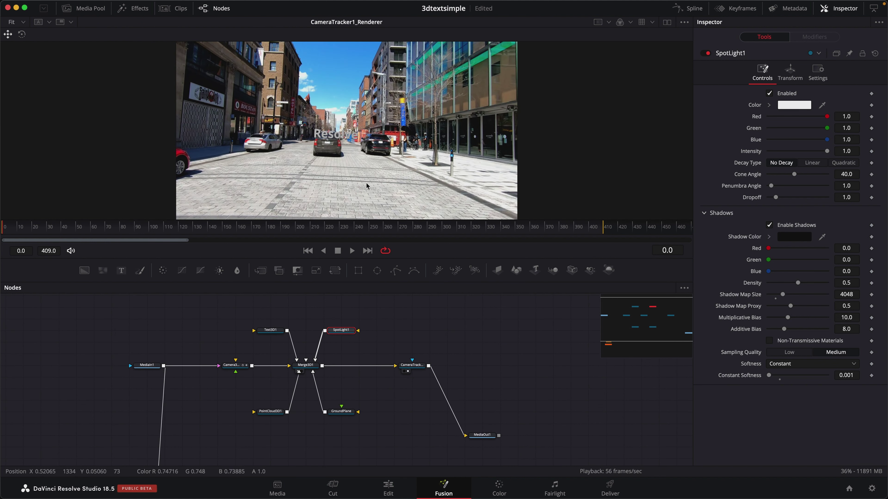
{"action": "left_click", "coordinate": [147, 365]}
{"action": "key", "text": "1"}
{"action": "left_click_drag", "start_coordinate": [136, 372], "coordinate": [117, 372]}
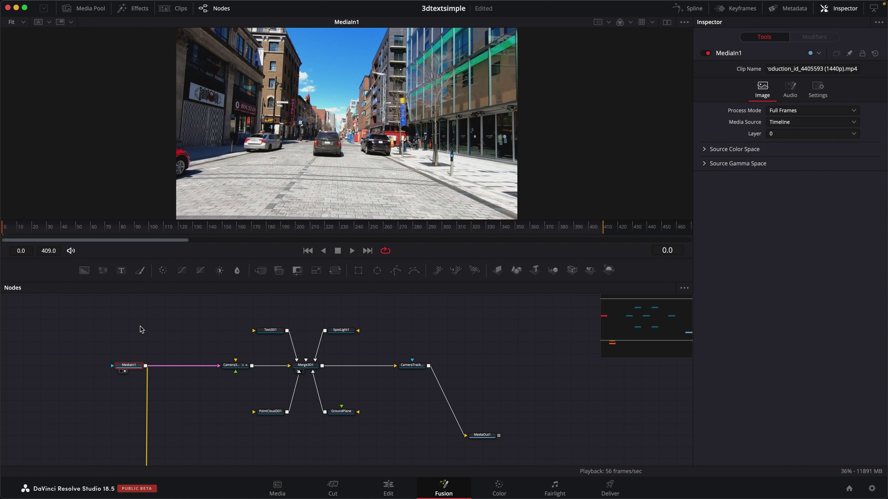
{"action": "left_click", "coordinate": [163, 327]}
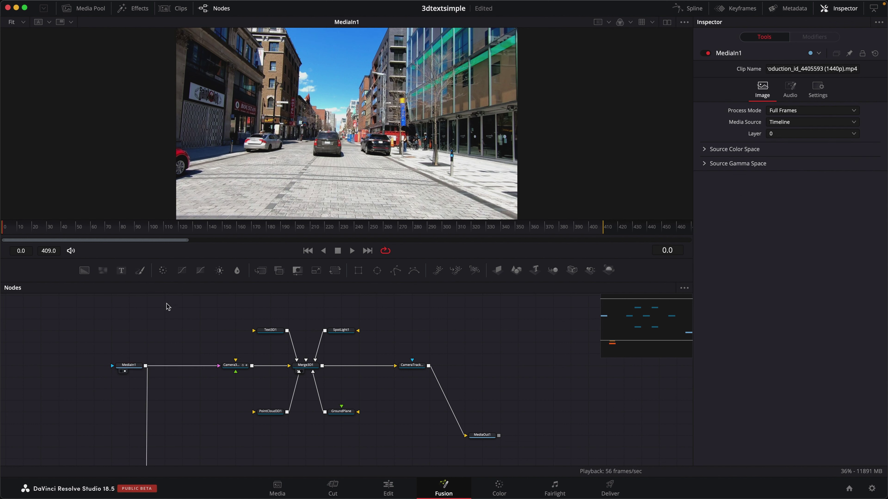
Step: Add a Planar Tracker node above MediaIn1 and feed it from MediaIn1's output
{"action": "key", "text": "shift+space"}
{"action": "type", "text": "planar"}
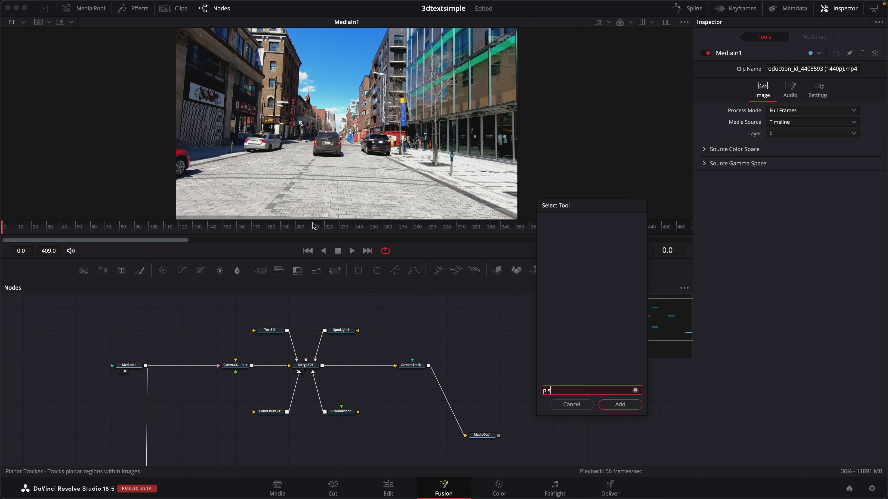
{"action": "key", "text": "Return"}
{"action": "left_click_drag", "start_coordinate": [145, 365], "coordinate": [161, 319]}
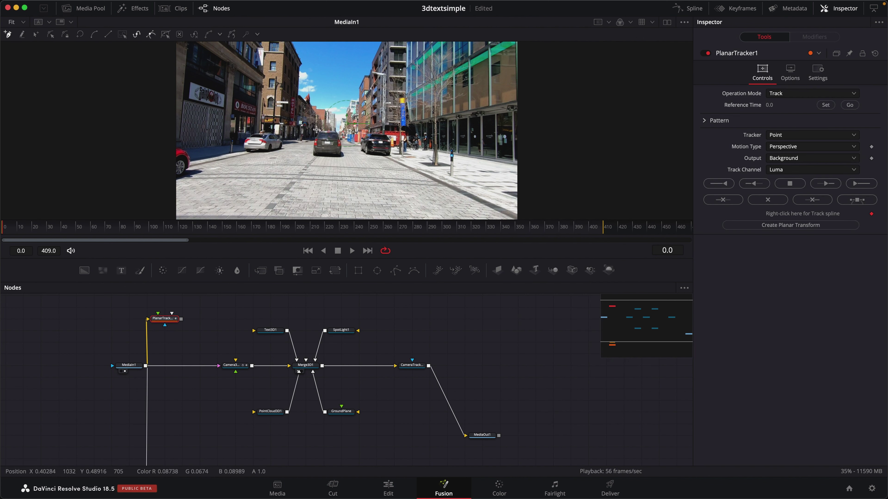
Step: Outline the dark car in the middle of the road with a closed tracking shape at frame 0
{"action": "scroll", "coordinate": [316, 130], "scroll_direction": "up", "scroll_amount": 5}
{"action": "left_click", "coordinate": [312, 147]}
{"action": "left_click", "coordinate": [307, 164]}
{"action": "left_click", "coordinate": [307, 176]}
{"action": "left_click", "coordinate": [305, 182]}
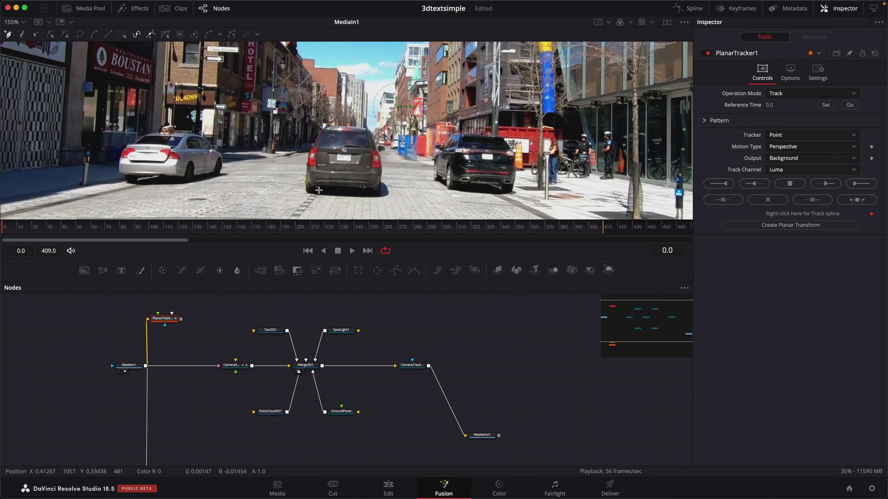
{"action": "left_click", "coordinate": [361, 187]}
{"action": "left_click", "coordinate": [369, 189]}
{"action": "left_click", "coordinate": [380, 182]}
{"action": "left_click", "coordinate": [383, 160]}
{"action": "left_click", "coordinate": [375, 137]}
{"action": "left_click", "coordinate": [366, 127]}
{"action": "left_click", "coordinate": [337, 129]}
{"action": "left_click", "coordinate": [322, 131]}
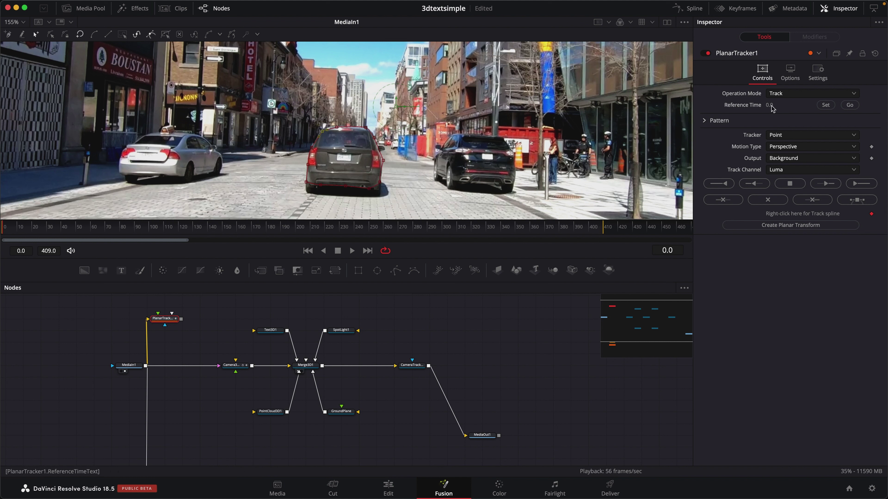
Step: Set the planar tracker's motion type to Translation, Rotation, Scale, track the car forward to the clip's end and return to frame 0
{"action": "left_click", "coordinate": [793, 149]}
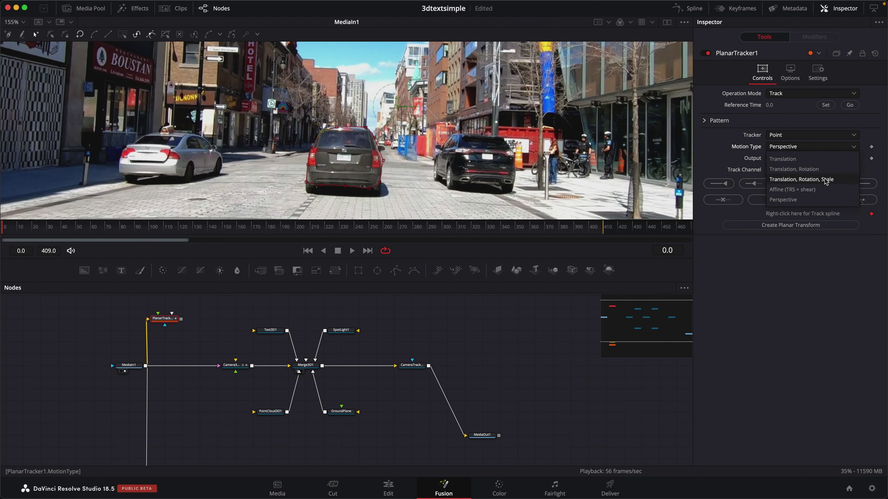
{"action": "left_click", "coordinate": [817, 182]}
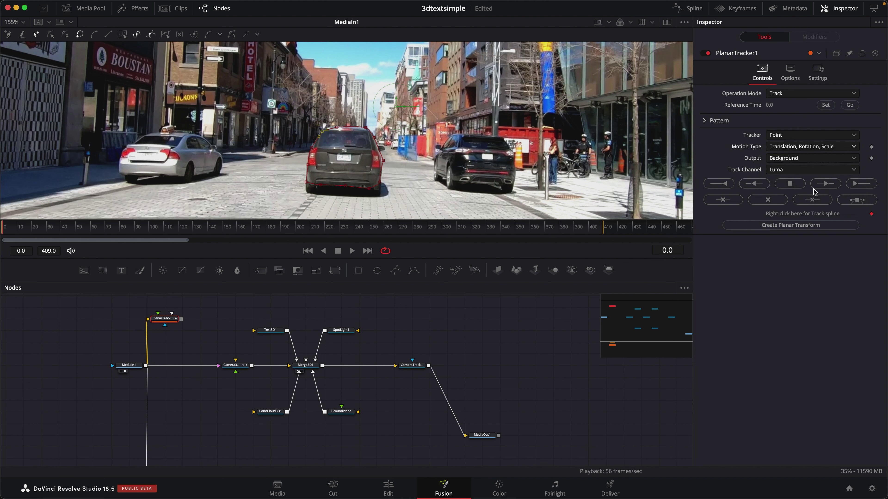
{"action": "left_click", "coordinate": [861, 184]}
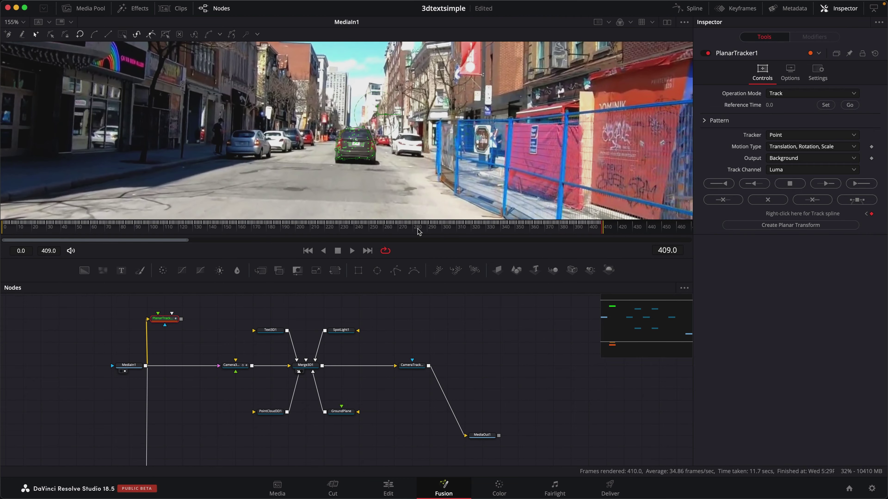
{"action": "left_click", "coordinate": [257, 227]}
{"action": "key", "text": "Home"}
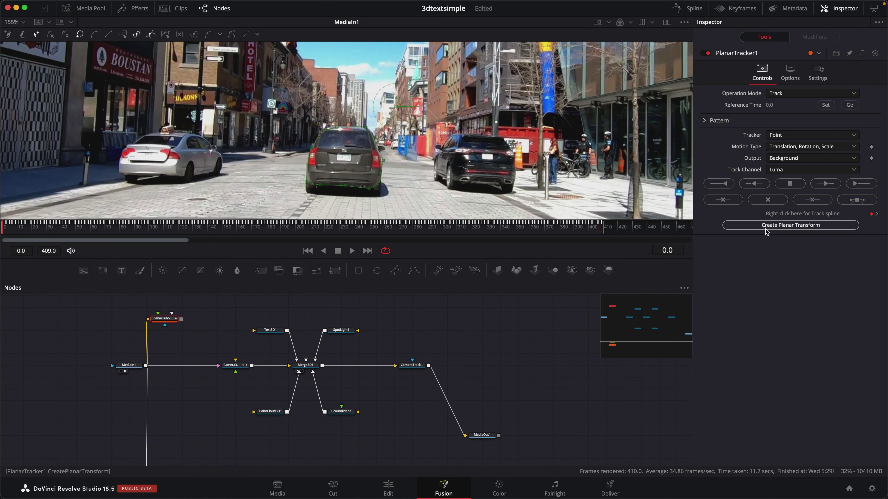
Step: Create a Planar Transform from the track and place it beyond the Camera Tracker renderer, level with the main node row
{"action": "left_click", "coordinate": [789, 227]}
{"action": "scroll", "coordinate": [257, 377], "scroll_direction": "down", "scroll_amount": 3}
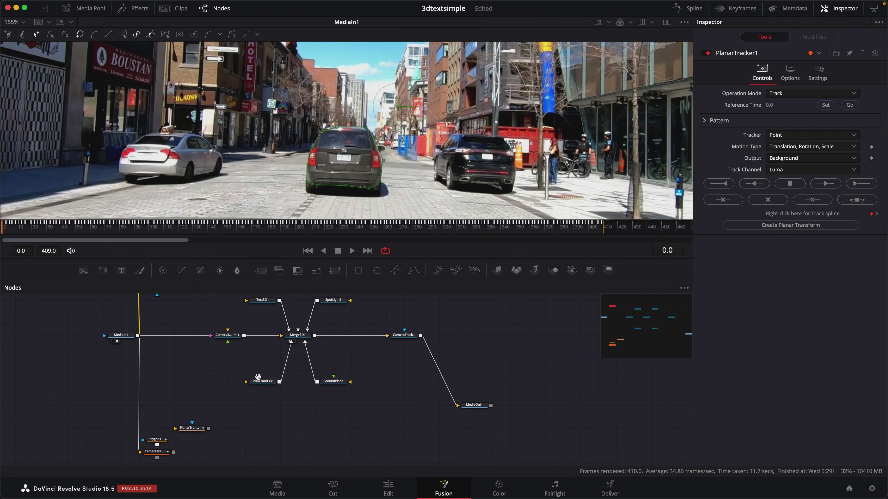
{"action": "left_click_drag", "start_coordinate": [188, 424], "coordinate": [485, 317]}
{"action": "scroll", "coordinate": [420, 335], "scroll_direction": "right", "scroll_amount": 3}
{"action": "scroll", "coordinate": [419, 336], "scroll_direction": "up", "scroll_amount": 2}
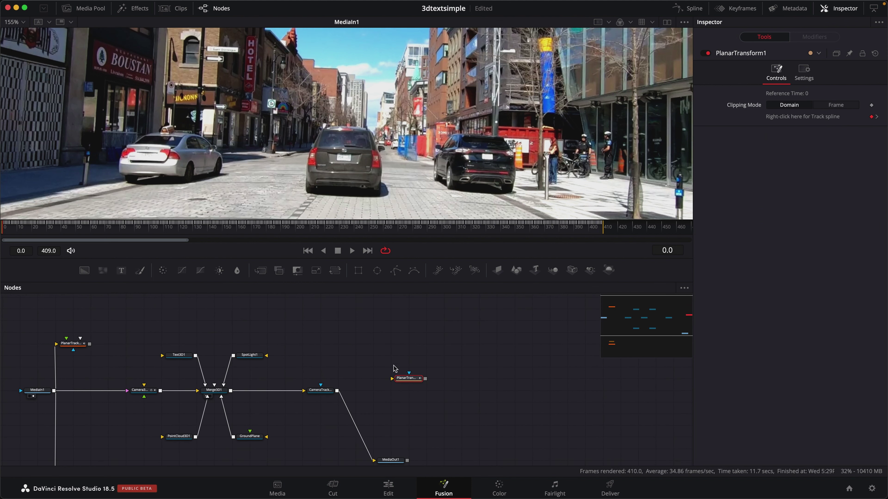
{"action": "left_click_drag", "start_coordinate": [420, 380], "coordinate": [439, 393]}
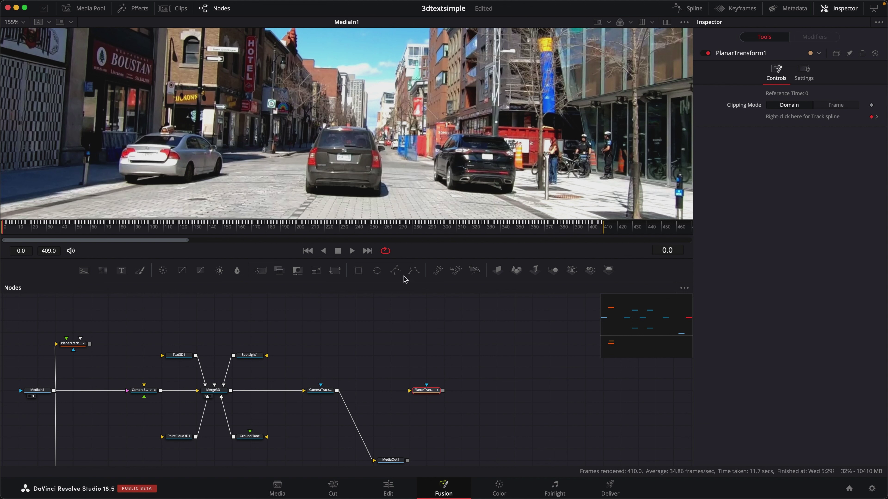
Step: Add a Polygon mask above the Planar Transform, trace the dark car closely including wheels and mirror, and fit the frame in view
{"action": "mouse_move", "coordinate": [400, 274]}
{"action": "left_mouse_down"}
{"action": "mouse_move", "coordinate": [391, 301]}
{"action": "mouse_move", "coordinate": [429, 355]}
{"action": "mouse_move", "coordinate": [467, 345]}
{"action": "left_mouse_up"}
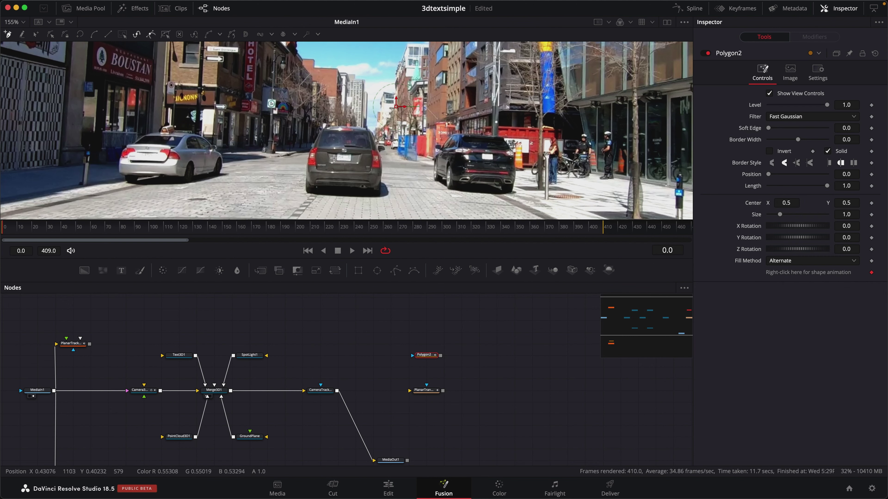
{"action": "scroll", "coordinate": [334, 158], "scroll_direction": "up", "scroll_amount": 5}
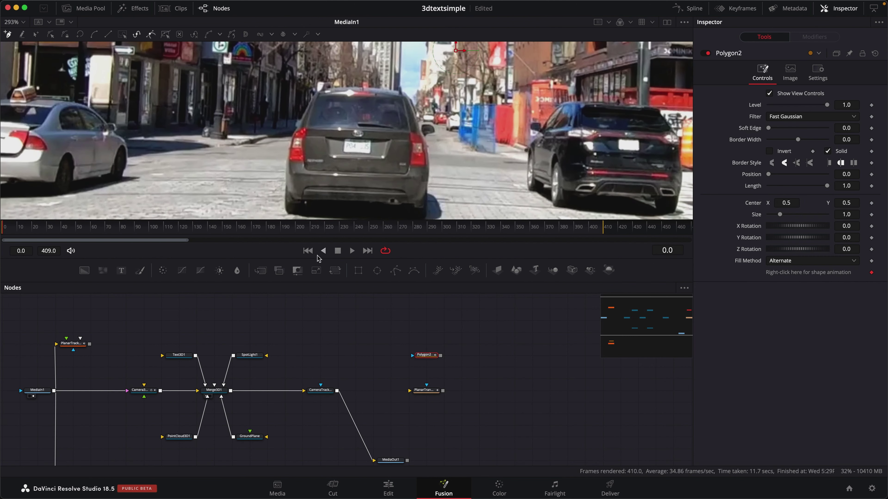
{"action": "scroll", "coordinate": [307, 101], "scroll_direction": "down", "scroll_amount": 2}
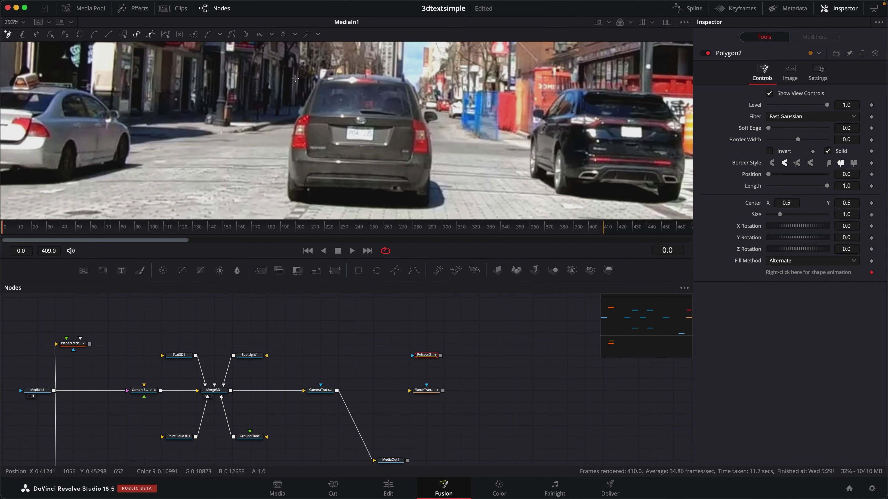
{"action": "left_click", "coordinate": [318, 80]}
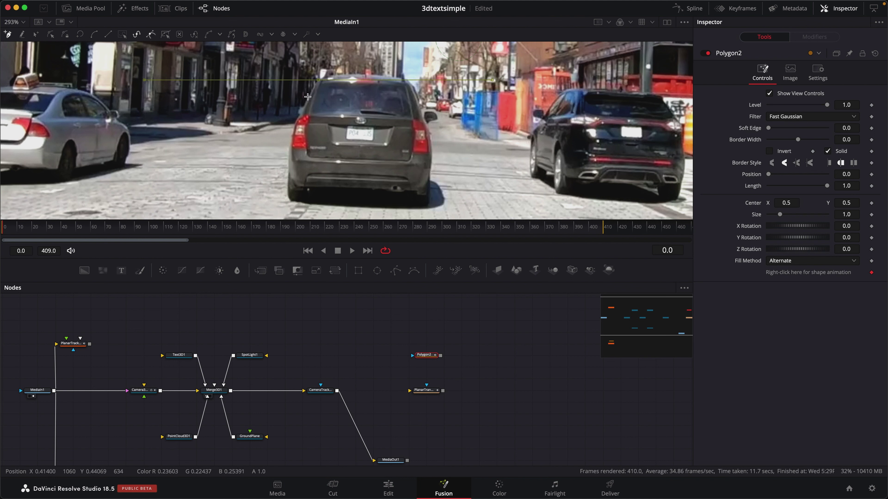
{"action": "left_click", "coordinate": [309, 95]}
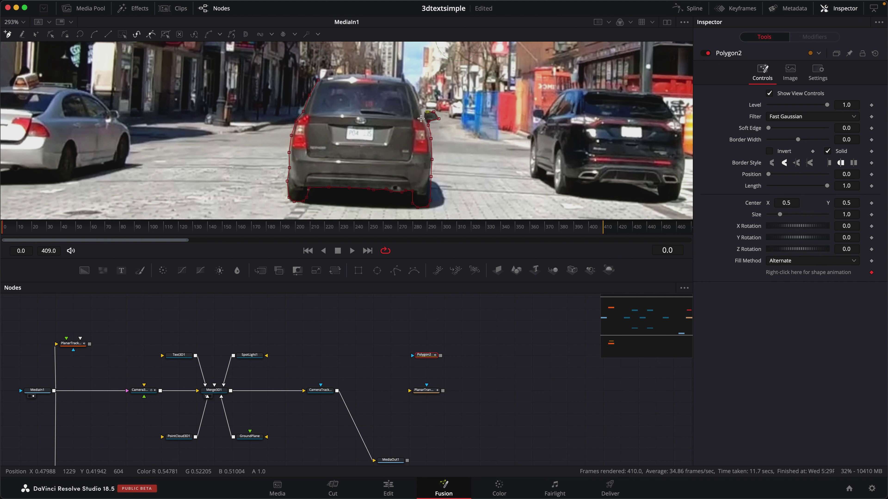
{"action": "scroll", "coordinate": [421, 119], "scroll_direction": "up", "scroll_amount": 10}
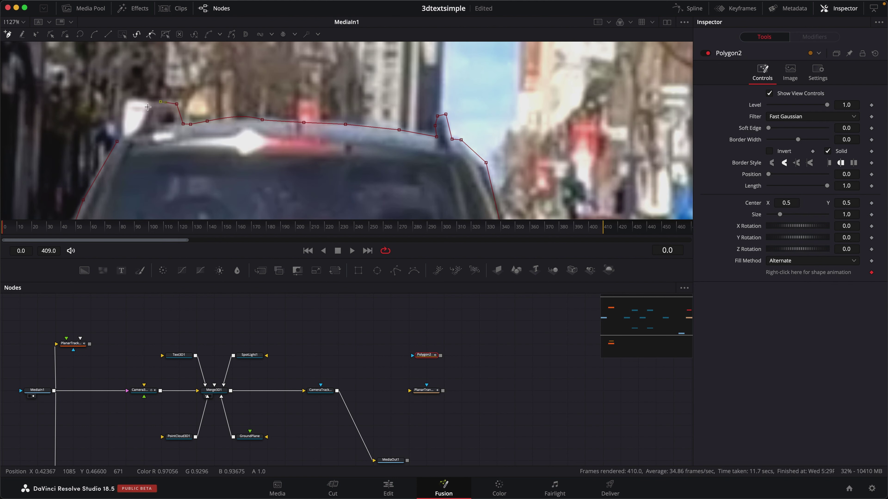
{"action": "scroll", "coordinate": [147, 107], "scroll_direction": "down", "scroll_amount": 8}
{"action": "scroll", "coordinate": [437, 140], "scroll_direction": "up", "scroll_amount": 5}
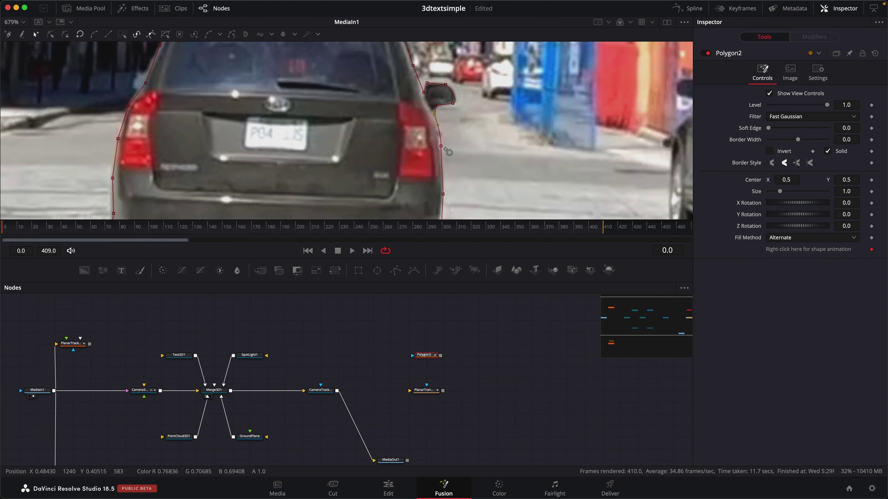
{"action": "scroll", "coordinate": [449, 152], "scroll_direction": "down", "scroll_amount": 2}
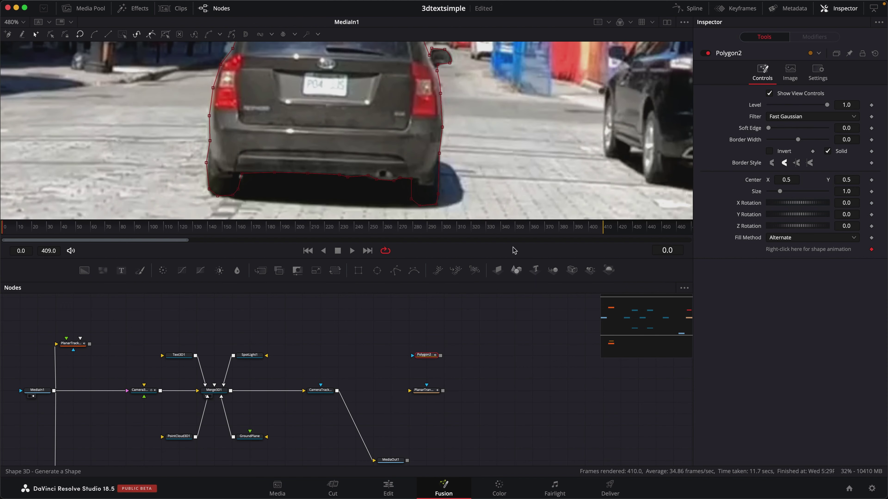
{"action": "scroll", "coordinate": [416, 168], "scroll_direction": "down", "scroll_amount": 2}
{"action": "left_click", "coordinate": [23, 22]}
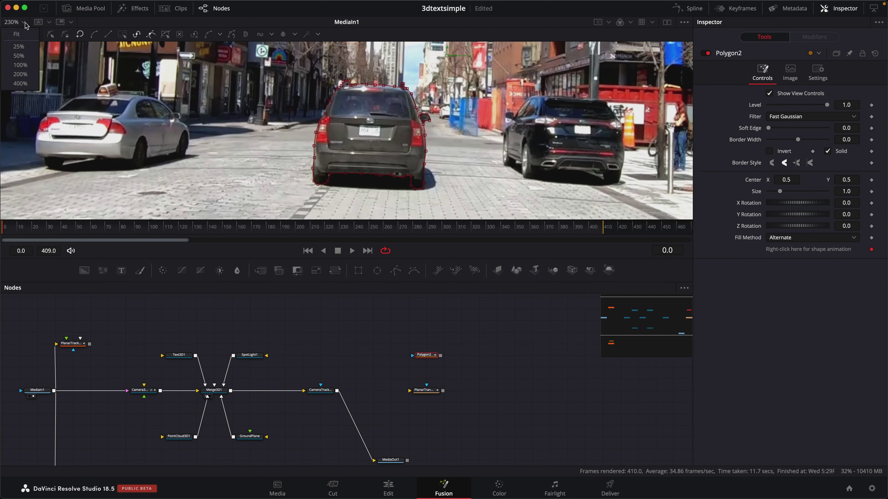
{"action": "left_click", "coordinate": [18, 34]}
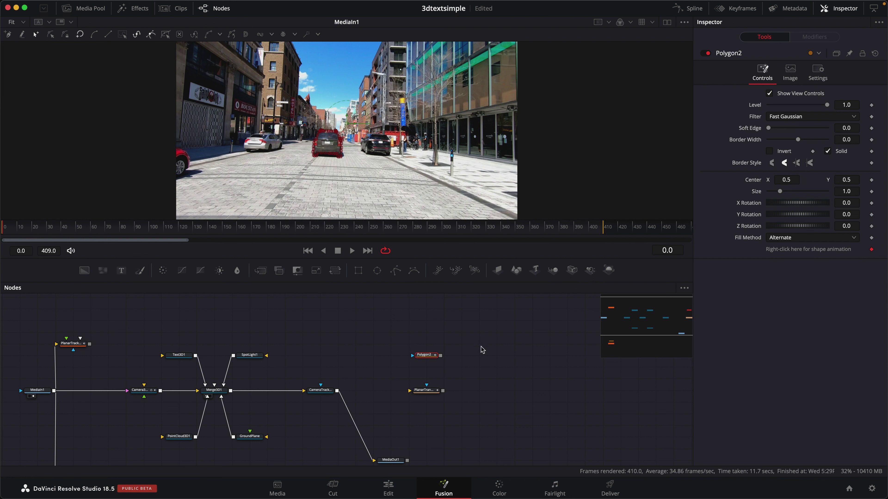
Step: Connect Polygon2 to PlanarTransform1's input, move the transform closer to the mask and shift MediaOut1 beneath them
{"action": "left_click_drag", "start_coordinate": [441, 356], "coordinate": [411, 392]}
{"action": "left_click_drag", "start_coordinate": [425, 390], "coordinate": [425, 378]}
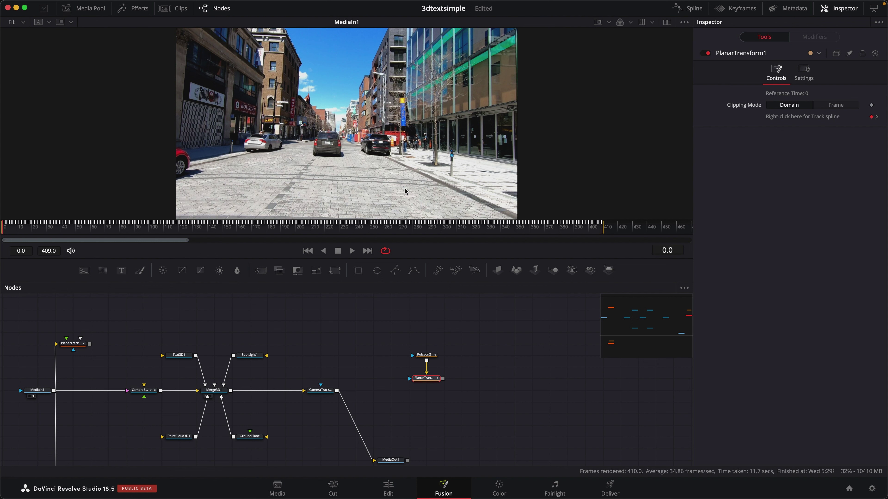
{"action": "scroll", "coordinate": [373, 371], "scroll_direction": "down", "scroll_amount": 3}
{"action": "left_click_drag", "start_coordinate": [384, 422], "coordinate": [419, 434]}
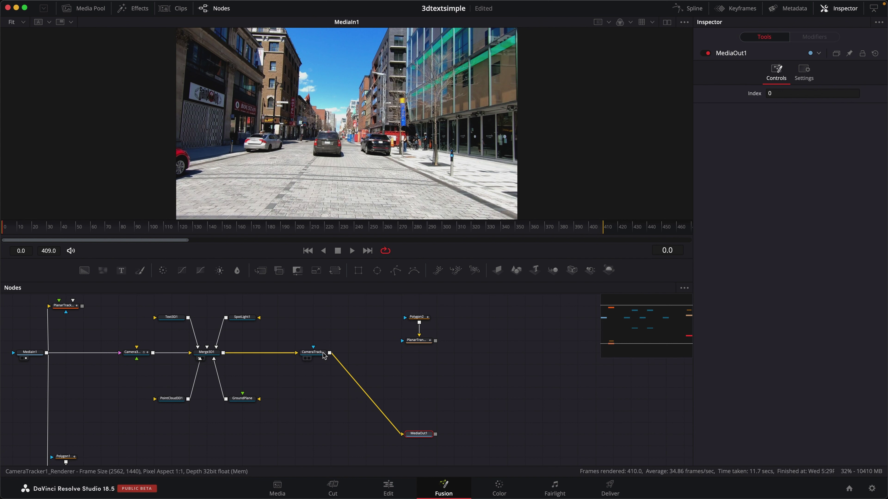
Step: Display CameraTracker1_Renderer and connect PlanarTransform1 to its effect mask input, aligning the transform with the renderer
{"action": "key", "text": "2"}
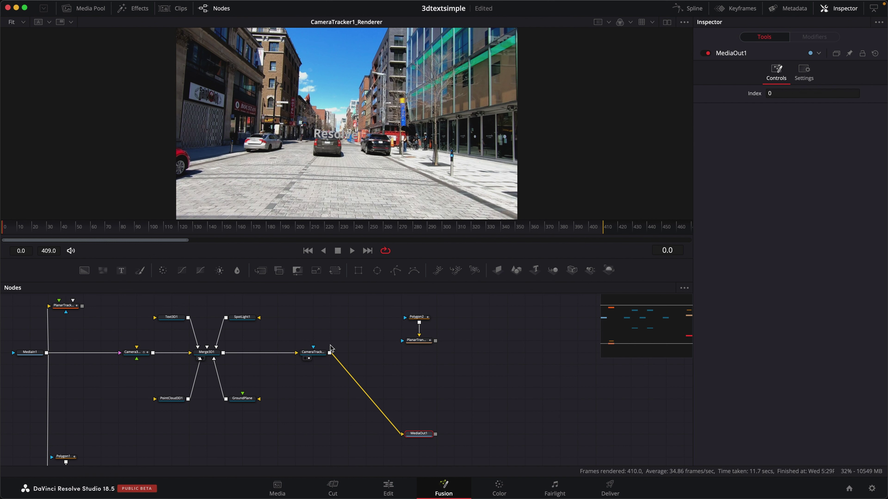
{"action": "scroll", "coordinate": [341, 337], "scroll_direction": "up", "scroll_amount": 2}
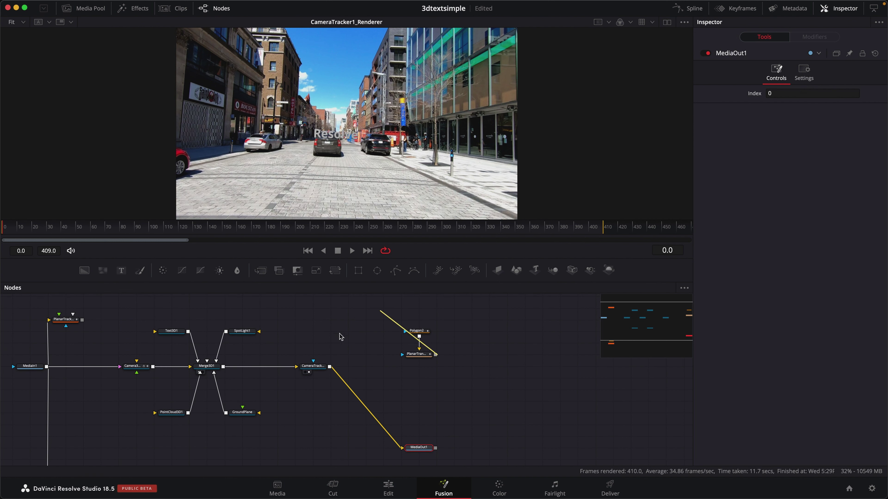
{"action": "left_click_drag", "start_coordinate": [436, 355], "coordinate": [330, 367]}
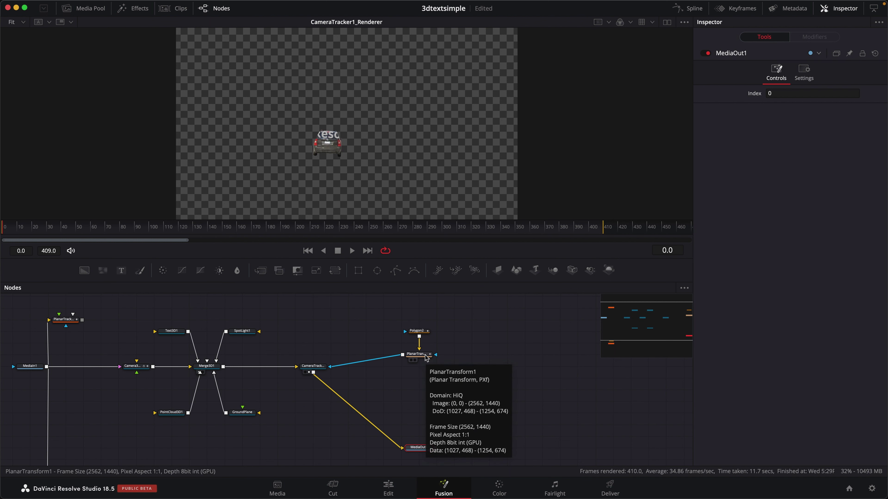
{"action": "left_click_drag", "start_coordinate": [426, 357], "coordinate": [426, 369]}
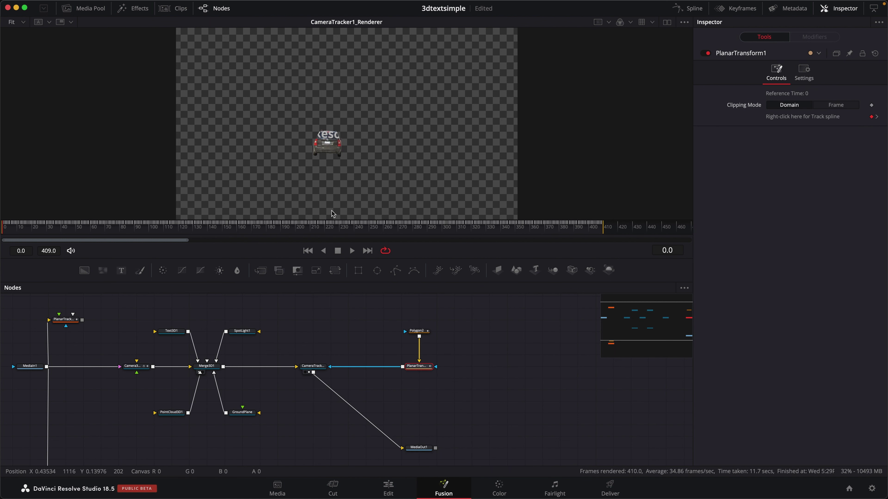
Step: Move Polygon2 closer to the Planar Transform, invert its mask and check the result at frames 142 and 206 before returning to 0
{"action": "left_click_drag", "start_coordinate": [426, 335], "coordinate": [426, 346]}
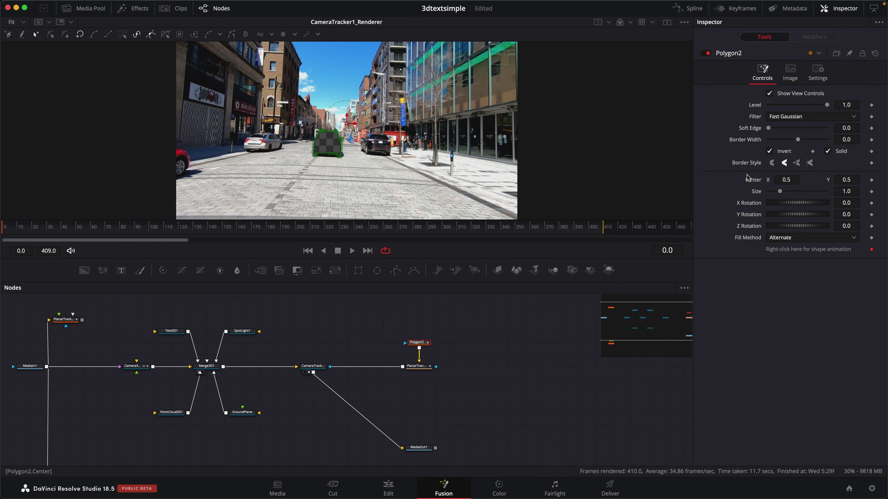
{"action": "left_click", "coordinate": [496, 357]}
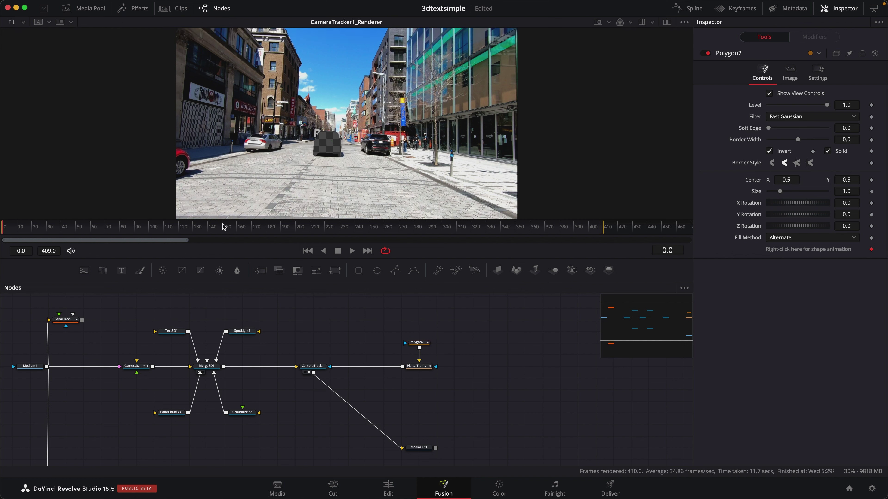
{"action": "left_click", "coordinate": [211, 228]}
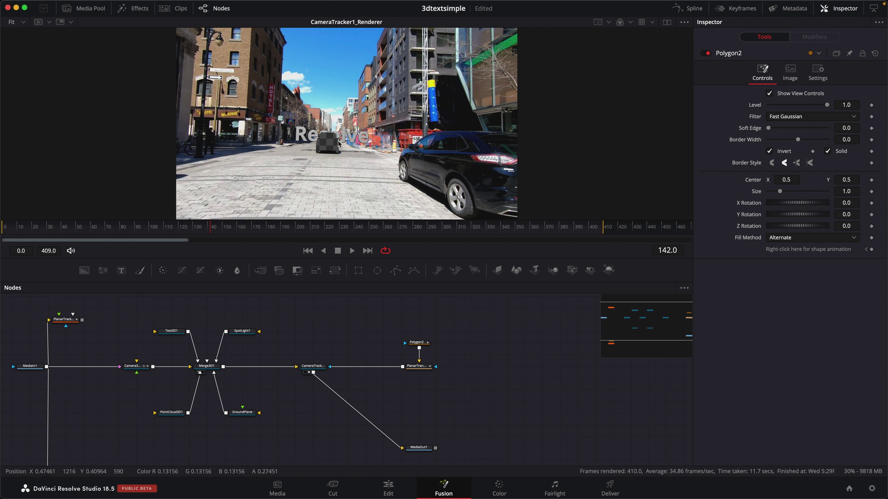
{"action": "left_click", "coordinate": [309, 228]}
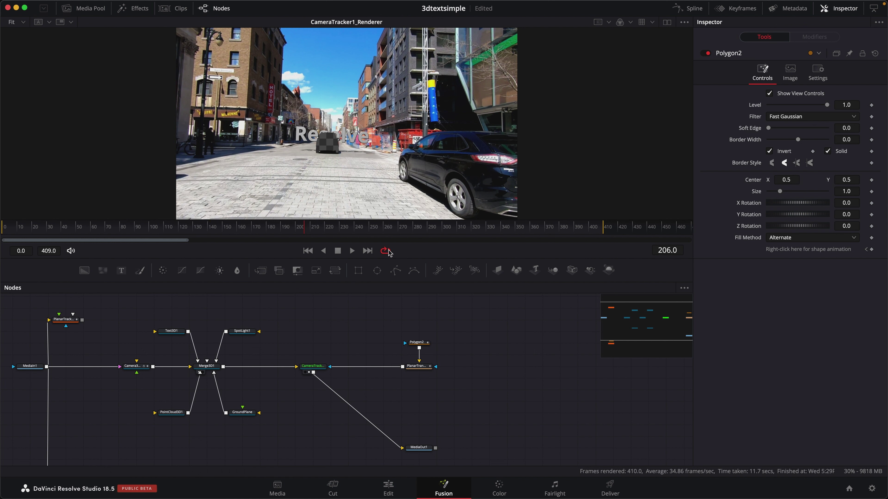
{"action": "left_click", "coordinate": [309, 251]}
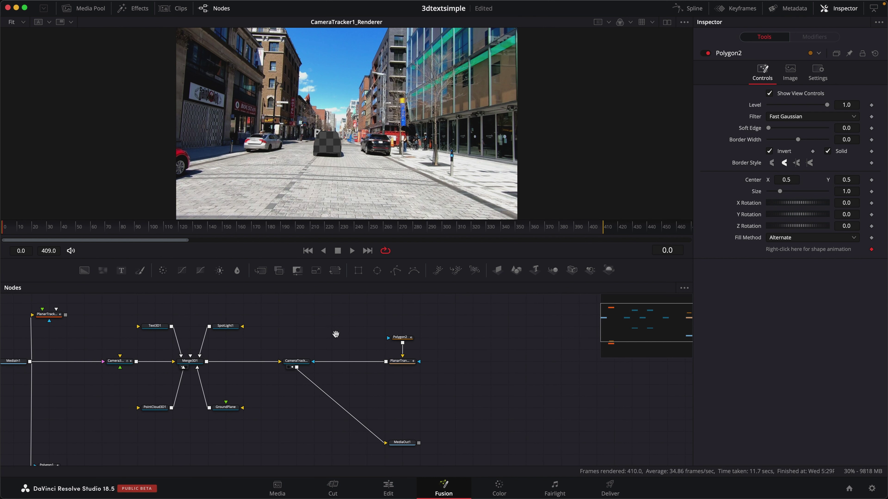
Step: Enlarge the node area and move MediaIn1 well above the rest of the node tree
{"action": "left_click_drag", "start_coordinate": [337, 337], "coordinate": [492, 338]}
{"action": "left_click_drag", "start_coordinate": [421, 282], "coordinate": [438, 112]}
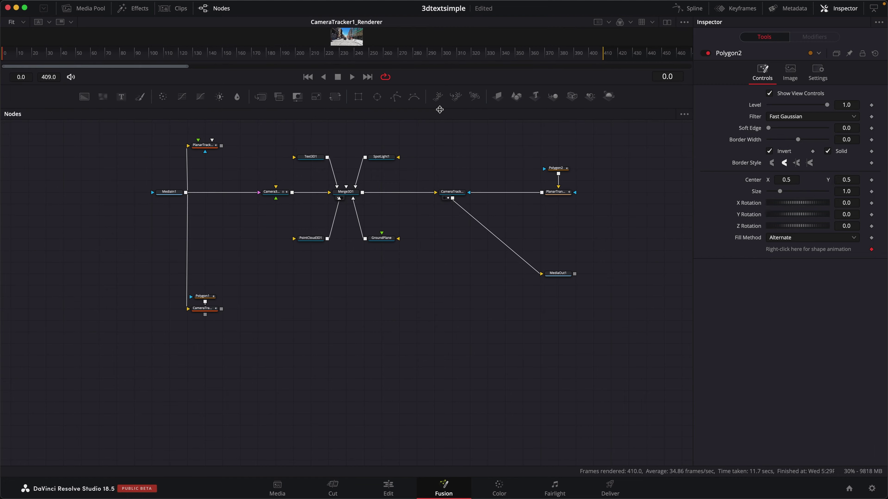
{"action": "left_click_drag", "start_coordinate": [434, 171], "coordinate": [411, 311]}
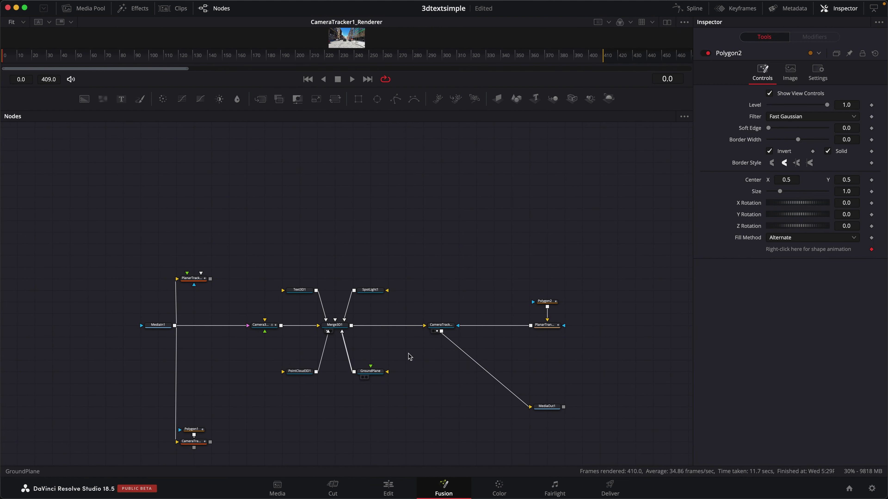
{"action": "left_click_drag", "start_coordinate": [176, 327], "coordinate": [172, 140]}
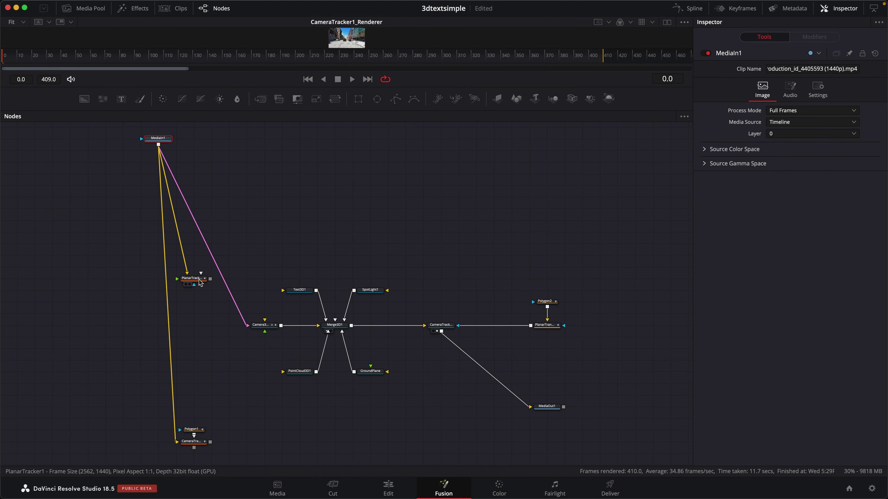
Step: Move both tracker nodes aside, insert a pipe router in the MediaIn1-Camera3D1 connection, and reposition MediaIn1 above the tree
{"action": "left_click_drag", "start_coordinate": [193, 279], "coordinate": [89, 242]}
{"action": "left_click_drag", "start_coordinate": [175, 423], "coordinate": [94, 307]}
{"action": "left_click_drag", "start_coordinate": [268, 201], "coordinate": [270, 259]}
{"action": "left_click", "coordinate": [235, 344], "text": "alt"}
{"action": "left_click_drag", "start_coordinate": [235, 344], "coordinate": [214, 377]}
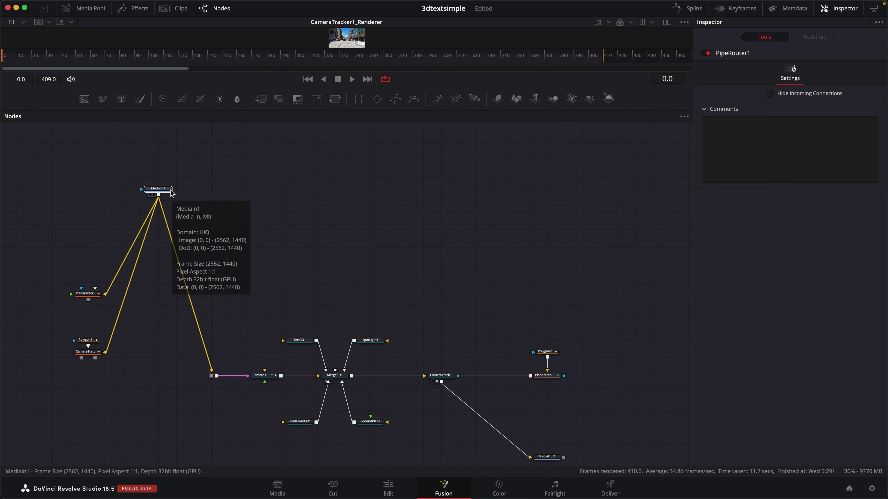
{"action": "left_click_drag", "start_coordinate": [161, 189], "coordinate": [160, 142]}
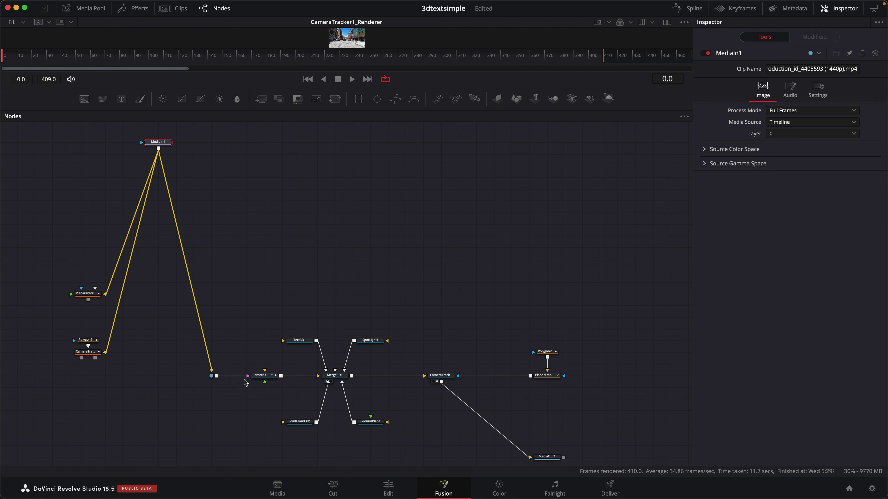
Step: Disconnect the pipe router from Camera3D1, shift PlanarTransform1 and Polygon2 farther from the renderer, and enlarge the viewer
{"action": "key", "text": "ctrl+z"}
{"action": "left_click_drag", "start_coordinate": [243, 377], "coordinate": [204, 406]}
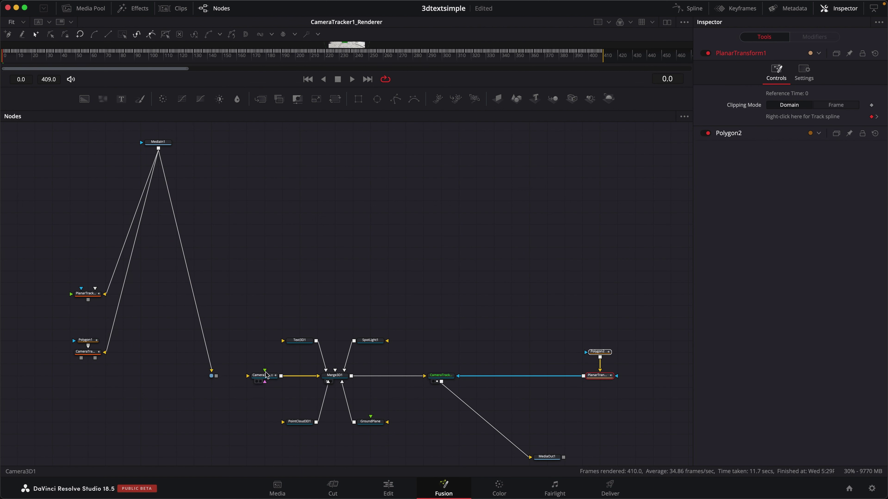
{"action": "scroll", "coordinate": [369, 308], "scroll_direction": "down", "scroll_amount": 5}
{"action": "scroll", "coordinate": [250, 301], "scroll_direction": "up", "scroll_amount": 3}
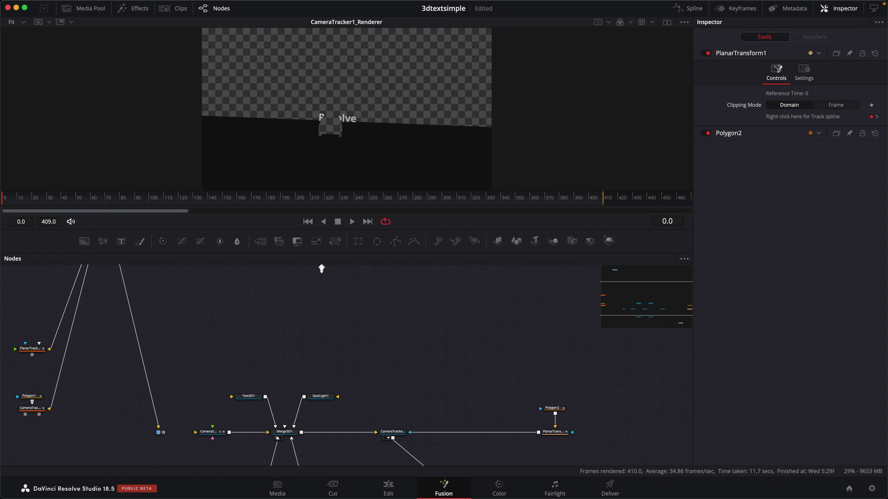
Step: Add a Merge node between the renderer and PlanarTransform1 and detach it from CameraTracker1_Renderer's effect mask input
{"action": "left_click_drag", "start_coordinate": [262, 245], "coordinate": [418, 403]}
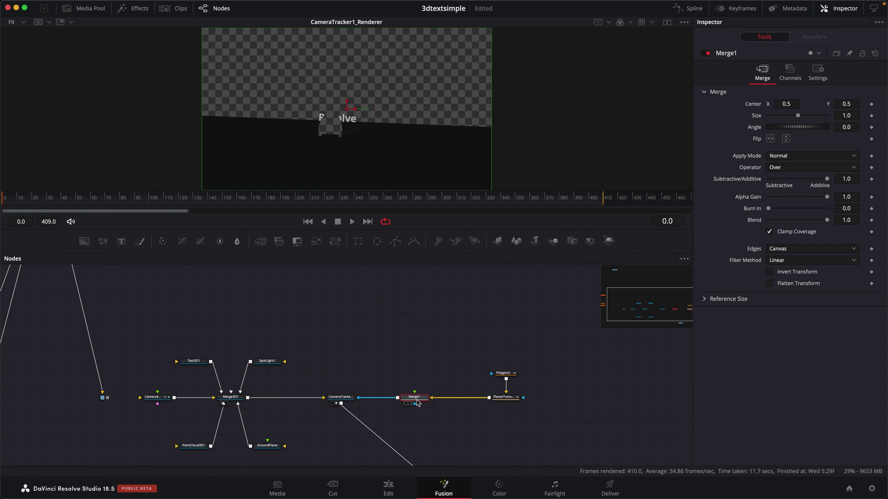
{"action": "scroll", "coordinate": [225, 322], "scroll_direction": "down", "scroll_amount": 3}
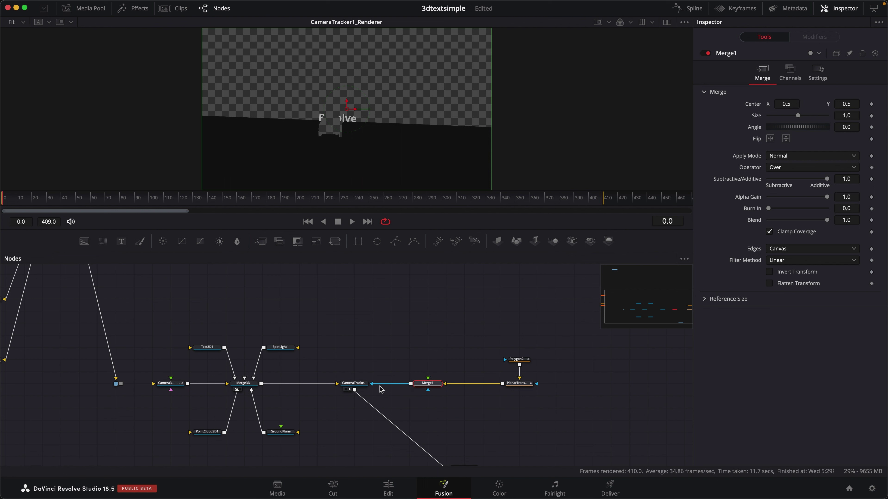
{"action": "left_click_drag", "start_coordinate": [371, 384], "coordinate": [496, 397]}
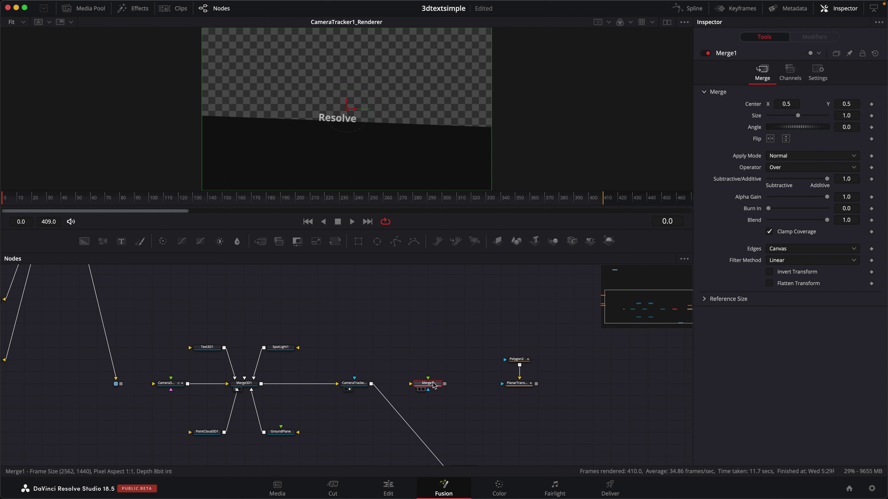
Step: Connect CameraTracker1_Renderer to Merge1's foreground and route Merge1's output to MediaOut1
{"action": "left_click_drag", "start_coordinate": [373, 385], "coordinate": [418, 388]}
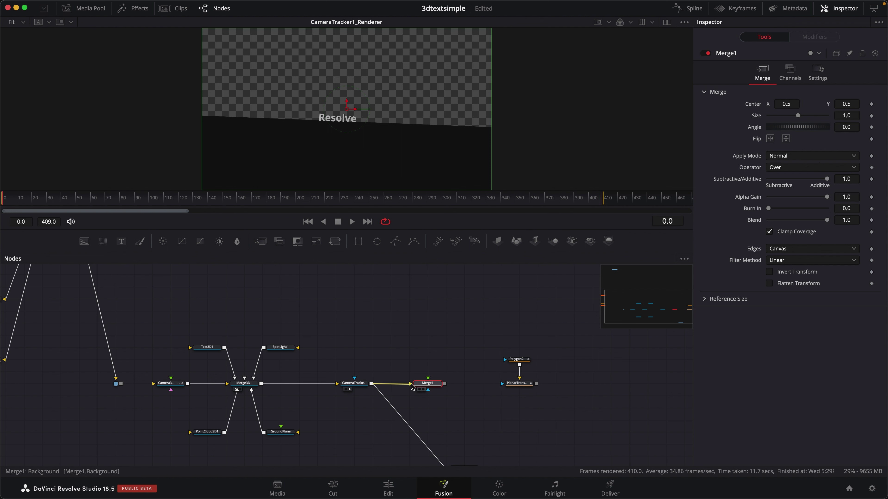
{"action": "left_click_drag", "start_coordinate": [412, 385], "coordinate": [439, 437]}
{"action": "scroll", "coordinate": [436, 417], "scroll_direction": "down", "scroll_amount": 3}
{"action": "scroll", "coordinate": [402, 354], "scroll_direction": "up", "scroll_amount": 10}
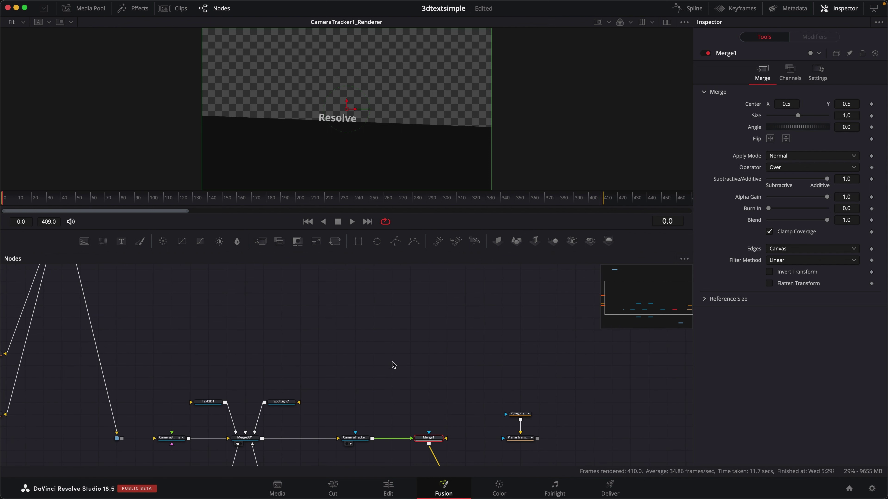
Step: Connect MediaIn1 to Merge1's background, display Merge1, and straighten the connection with a pipe router directly above it
{"action": "left_click_drag", "start_coordinate": [72, 278], "coordinate": [422, 113]}
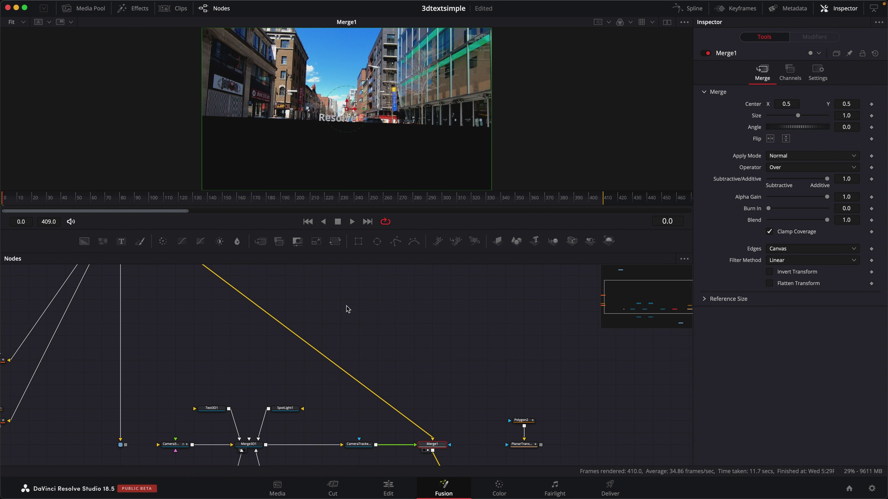
{"action": "scroll", "coordinate": [353, 311], "scroll_direction": "down", "scroll_amount": 3}
{"action": "left_click", "coordinate": [316, 325], "text": "alt"}
{"action": "left_click_drag", "start_coordinate": [316, 325], "coordinate": [389, 309]}
{"action": "scroll", "coordinate": [395, 311], "scroll_direction": "down", "scroll_amount": 5}
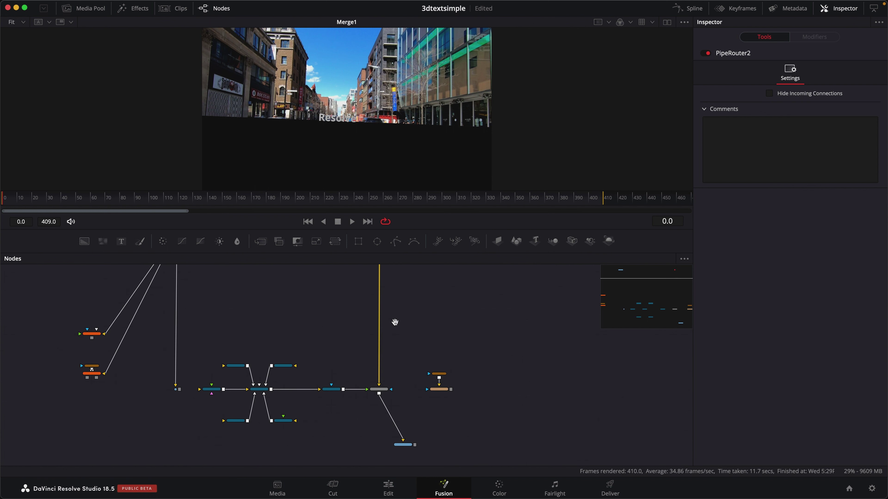
{"action": "scroll", "coordinate": [331, 382], "scroll_direction": "up", "scroll_amount": 1}
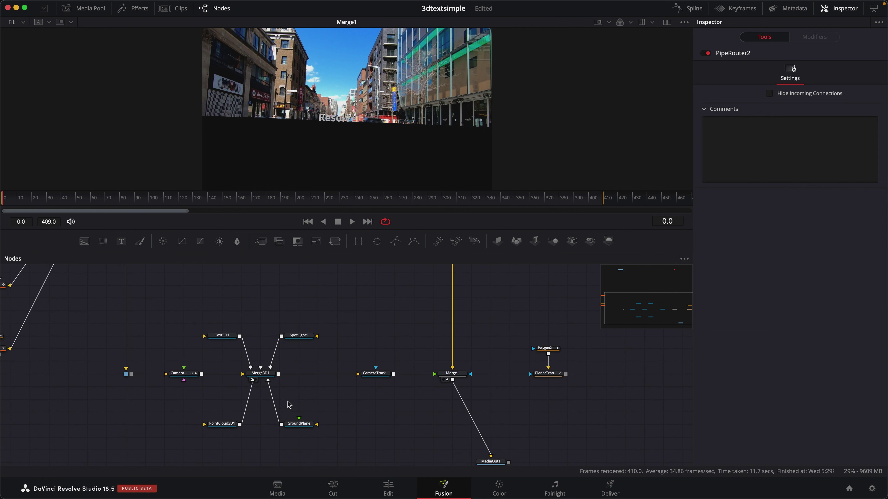
Step: Detach GroundPlane from Merge3D1 and place it above the tree, with SpotLight1 and Text3D1 rearranged around Merge3D1
{"action": "left_click_drag", "start_coordinate": [274, 392], "coordinate": [346, 279]}
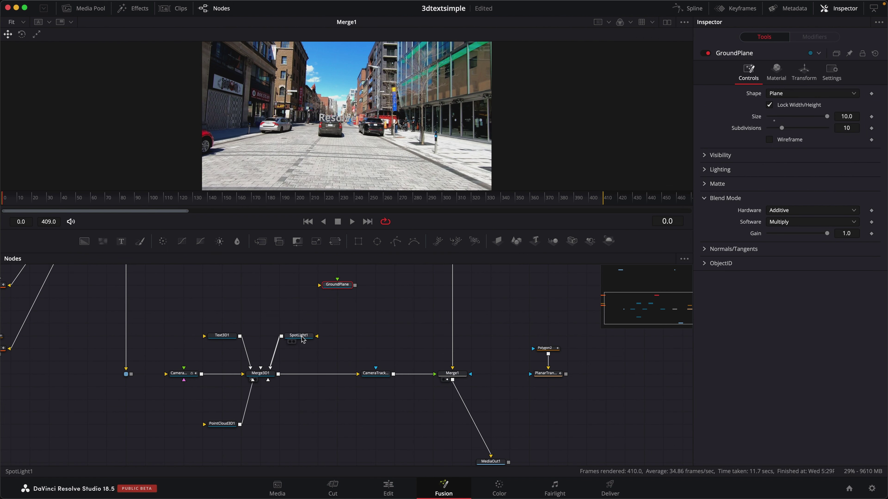
{"action": "left_click_drag", "start_coordinate": [302, 340], "coordinate": [204, 336]}
{"action": "left_click_drag", "start_coordinate": [263, 340], "coordinate": [264, 314]}
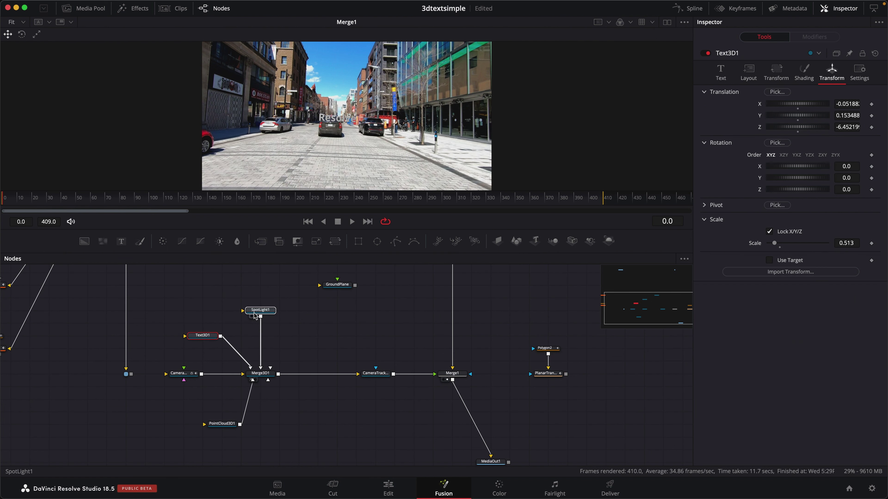
{"action": "left_click", "coordinate": [280, 322]}
{"action": "scroll", "coordinate": [280, 322], "scroll_direction": "up", "scroll_amount": 3}
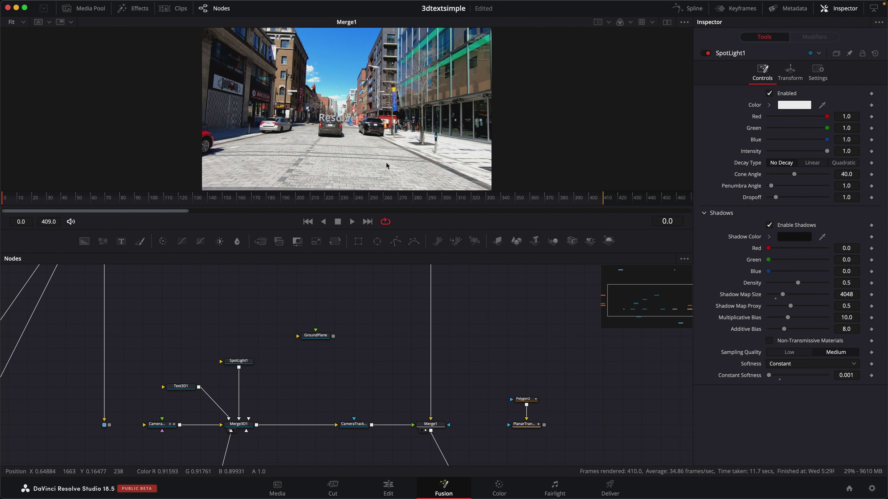
Step: Check the renderer's text at frame 180, connect PlanarTransform1 to Merge1's effect mask, and display Merge1 at frame 153
{"action": "left_click_drag", "start_coordinate": [362, 428], "coordinate": [357, 120]}
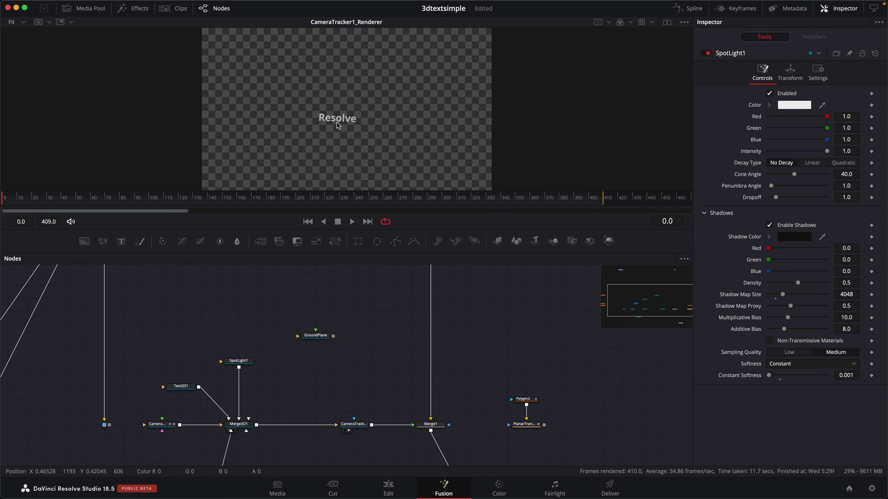
{"action": "left_click_drag", "start_coordinate": [234, 199], "coordinate": [275, 200]}
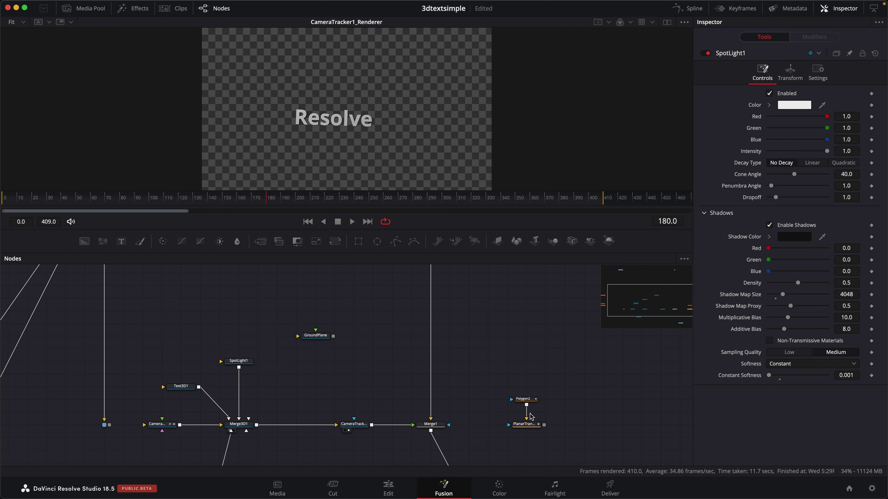
{"action": "left_click_drag", "start_coordinate": [545, 428], "coordinate": [392, 146]}
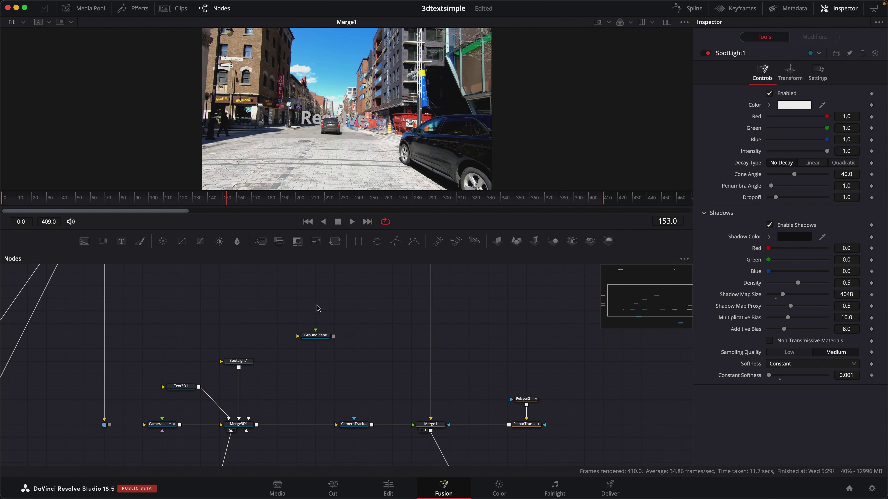
Step: Reposition GroundPlane and add a Merge 3D above it, feeding a new Renderer 3D beside it
{"action": "left_click_drag", "start_coordinate": [326, 335], "coordinate": [364, 335]}
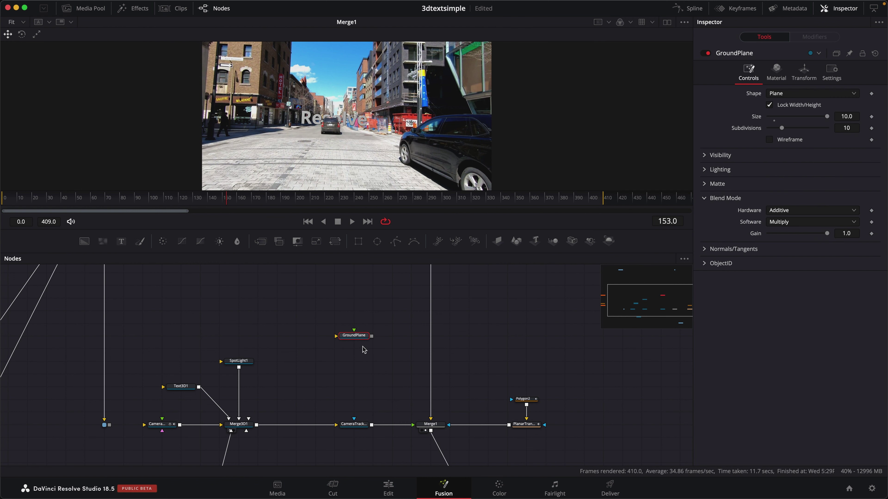
{"action": "left_click_drag", "start_coordinate": [359, 341], "coordinate": [321, 354]}
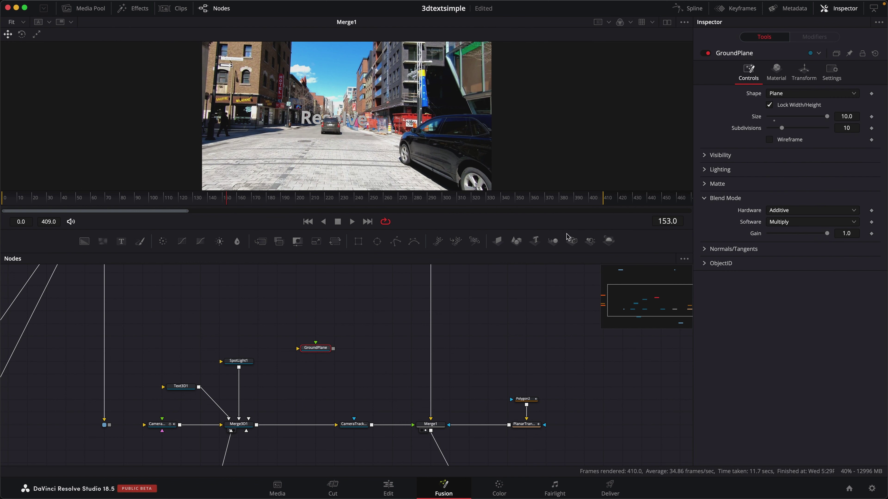
{"action": "left_click_drag", "start_coordinate": [553, 242], "coordinate": [336, 315]}
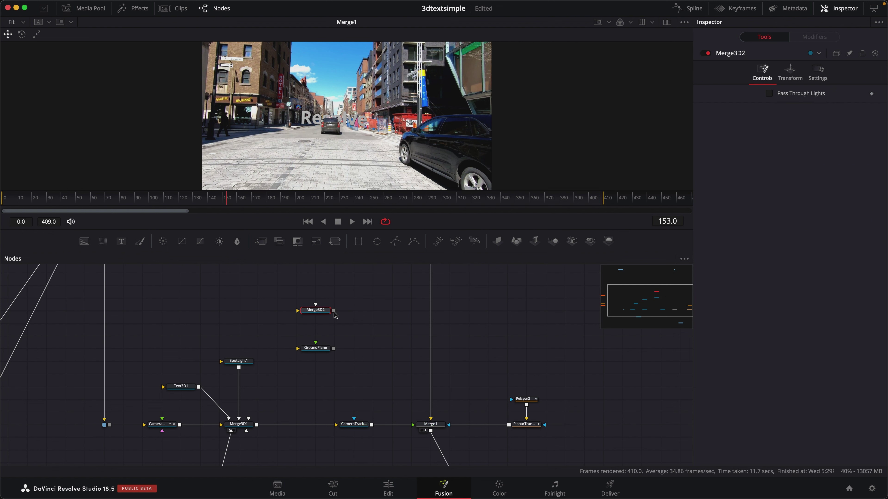
{"action": "left_click", "coordinate": [608, 241]}
{"action": "left_click_drag", "start_coordinate": [362, 319], "coordinate": [381, 319]}
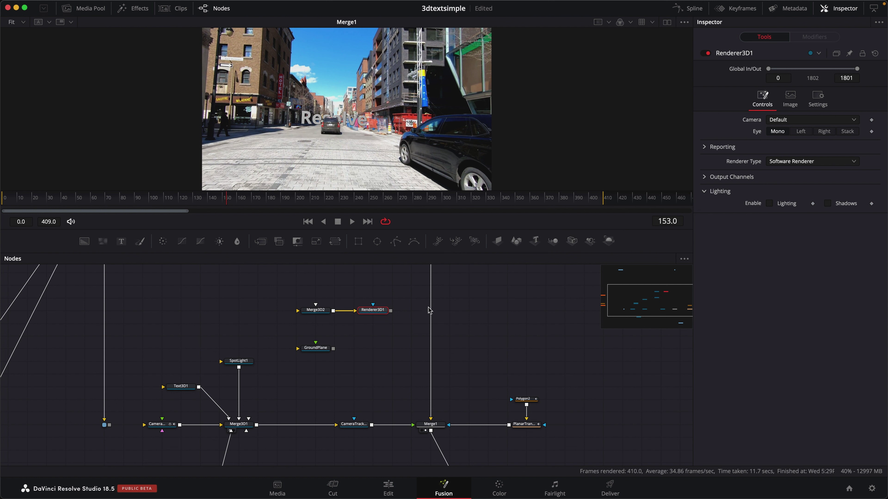
Step: Insert Merge2 above Merge1 in the MediaIn1 connection with Renderer3D1 as its foreground, and connect GroundPlane to Merge3D2
{"action": "left_click_drag", "start_coordinate": [267, 244], "coordinate": [426, 369]}
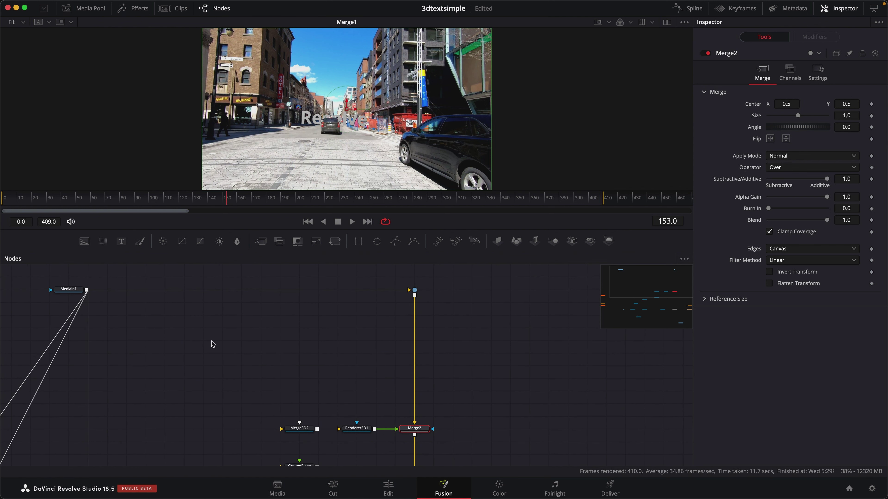
{"action": "scroll", "coordinate": [374, 373], "scroll_direction": "down", "scroll_amount": 5}
{"action": "left_click_drag", "start_coordinate": [311, 326], "coordinate": [310, 329]}
{"action": "scroll", "coordinate": [335, 372], "scroll_direction": "down", "scroll_amount": 2}
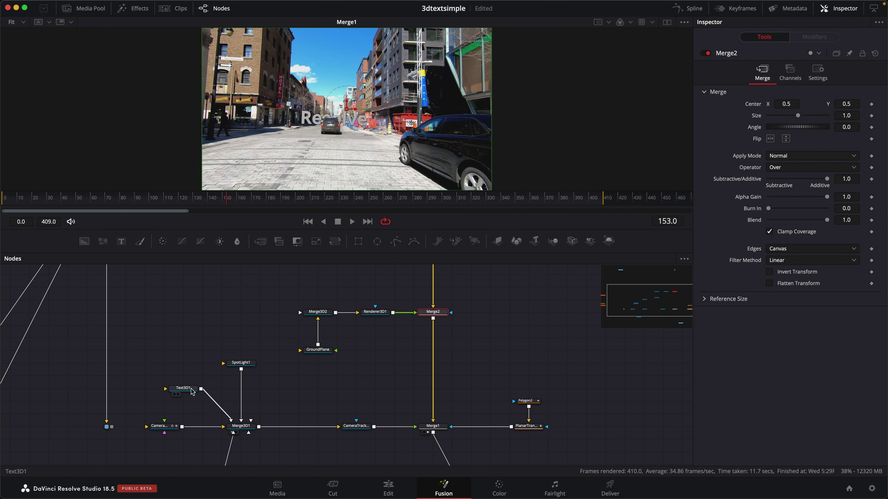
Step: Connect Merge3D1 to Merge3D2 and enable Lighting and Shadows in Renderer3D1
{"action": "left_click_drag", "start_coordinate": [259, 426], "coordinate": [313, 313]}
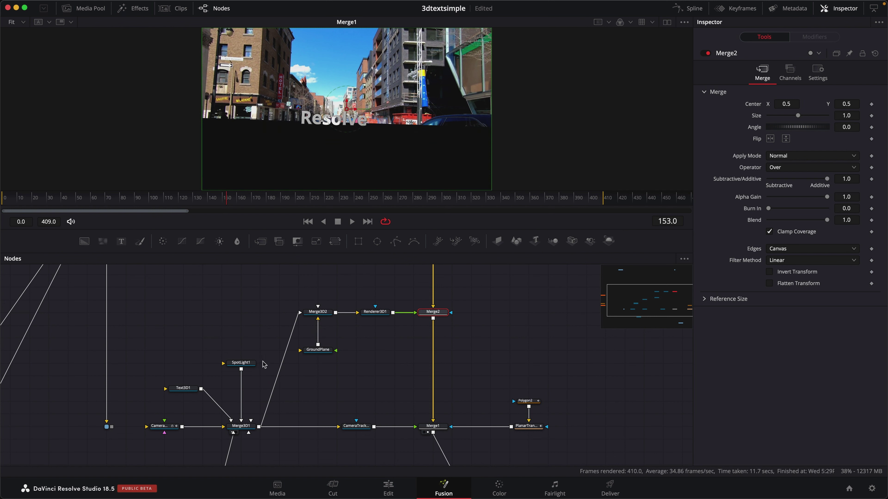
{"action": "left_click", "coordinate": [380, 315]}
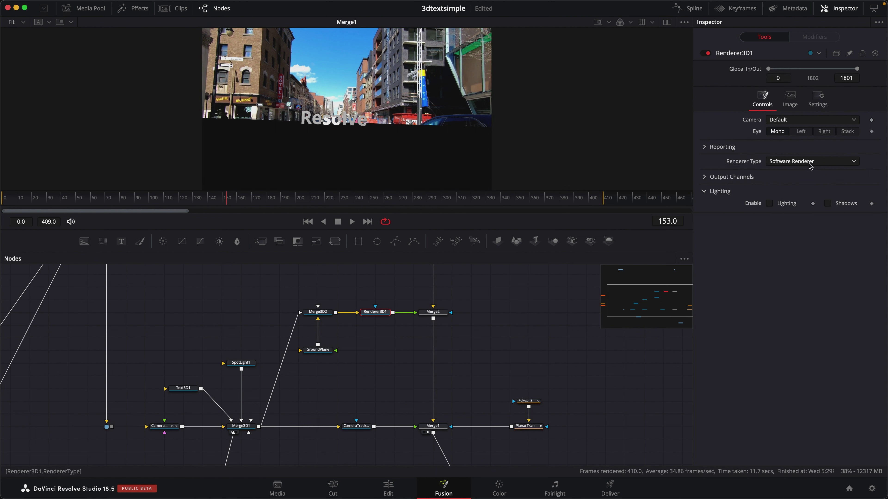
{"action": "left_click", "coordinate": [769, 203]}
{"action": "left_click", "coordinate": [827, 203]}
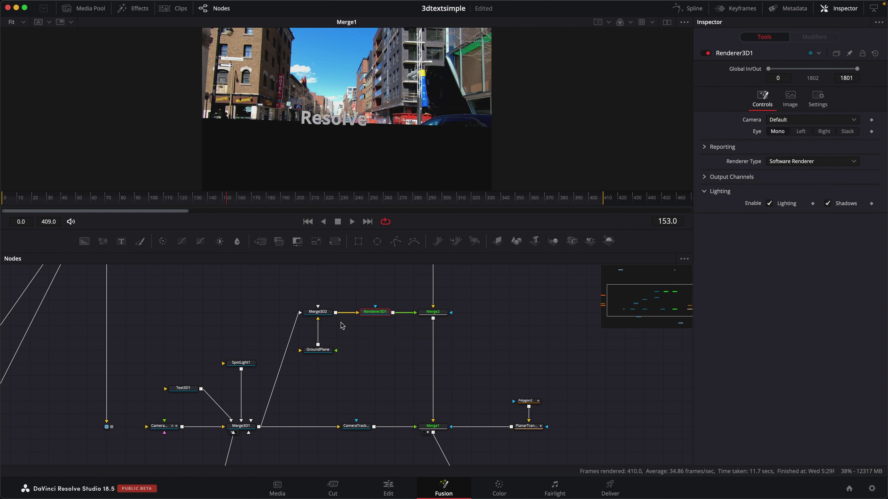
Step: Add an Override 3D node and insert it between Merge3D1 and Merge3D2
{"action": "left_click", "coordinate": [319, 311]}
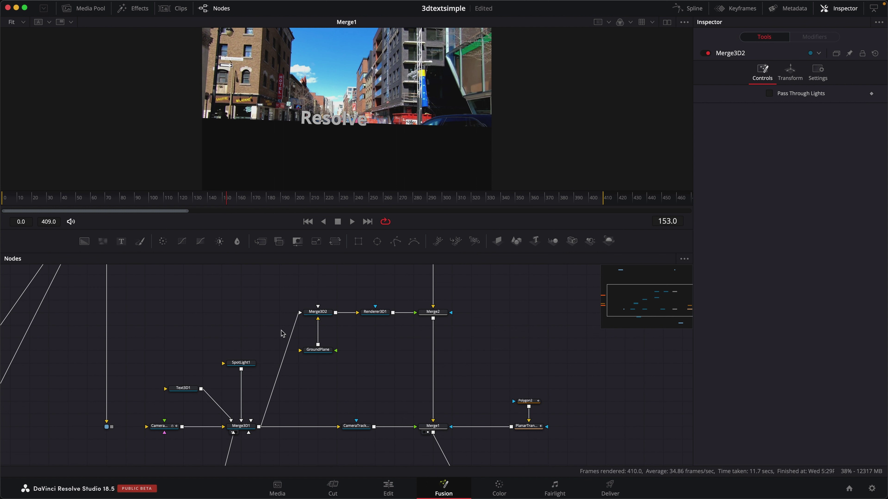
{"action": "key", "text": "shift+space"}
{"action": "type", "text": "ov"}
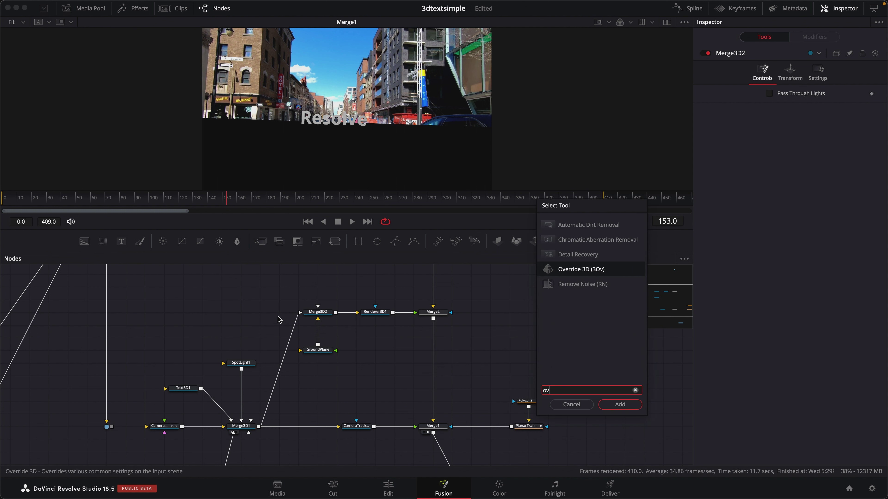
{"action": "left_click", "coordinate": [621, 405]}
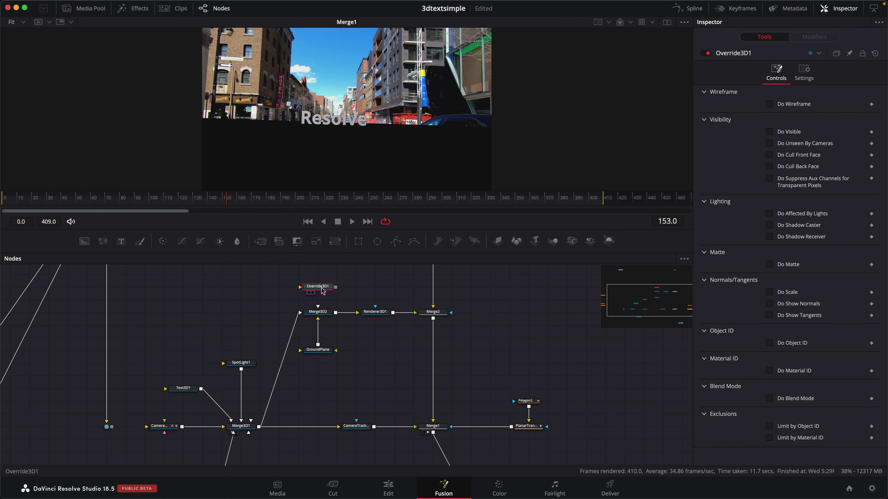
{"action": "left_click_drag", "start_coordinate": [310, 294], "coordinate": [254, 314]}
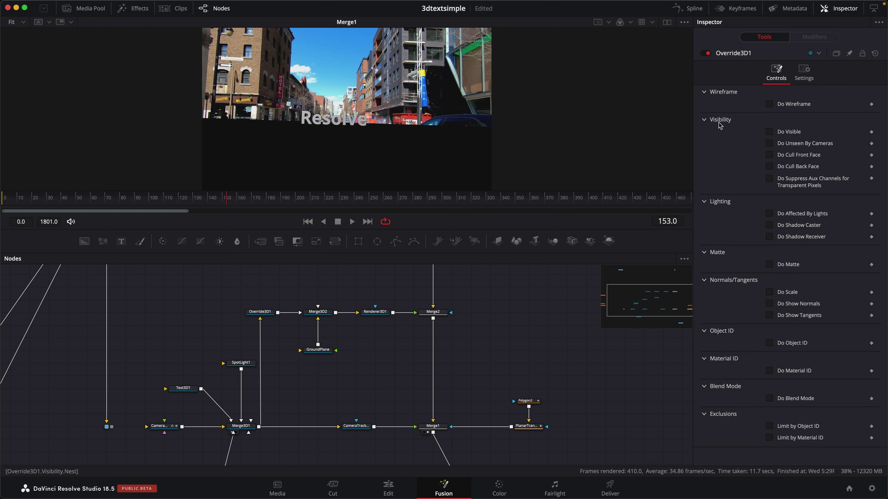
Step: Enable Do Unseen By Cameras and Unseen by Cameras in Override3D1, and view Merge3D2 and Renderer3D1 to check the effect
{"action": "left_click", "coordinate": [769, 143]}
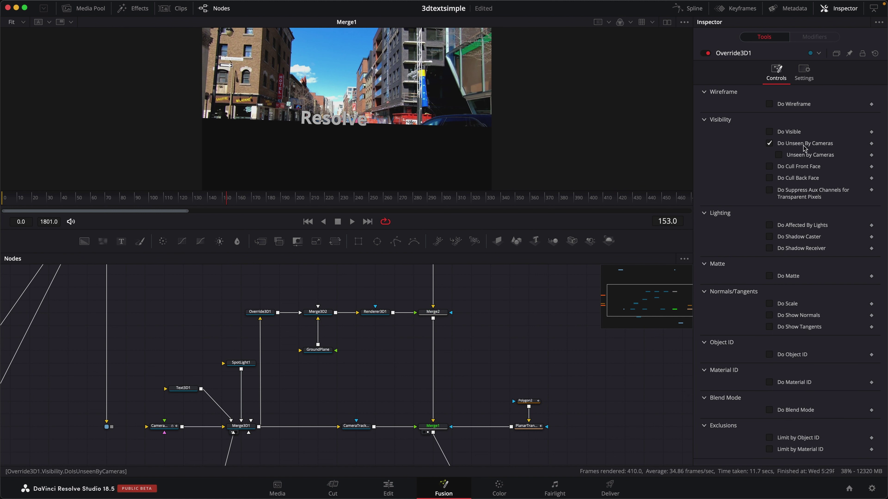
{"action": "left_click", "coordinate": [779, 155]}
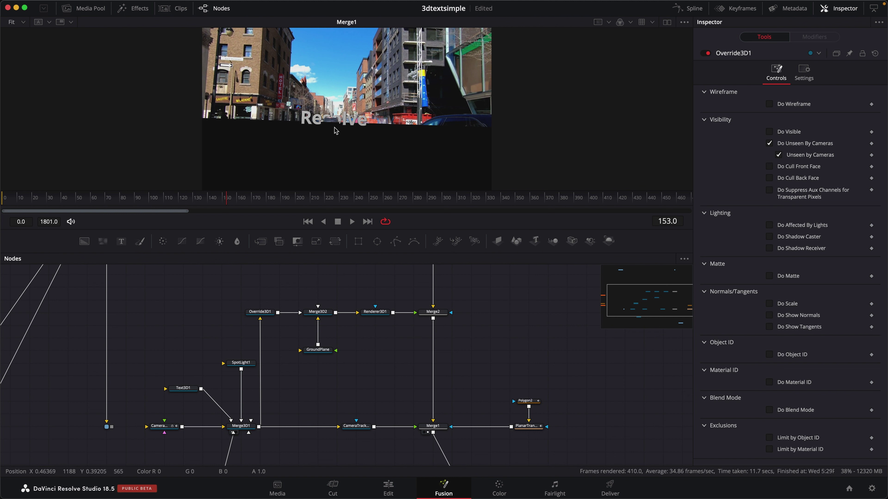
{"action": "left_click", "coordinate": [309, 318]}
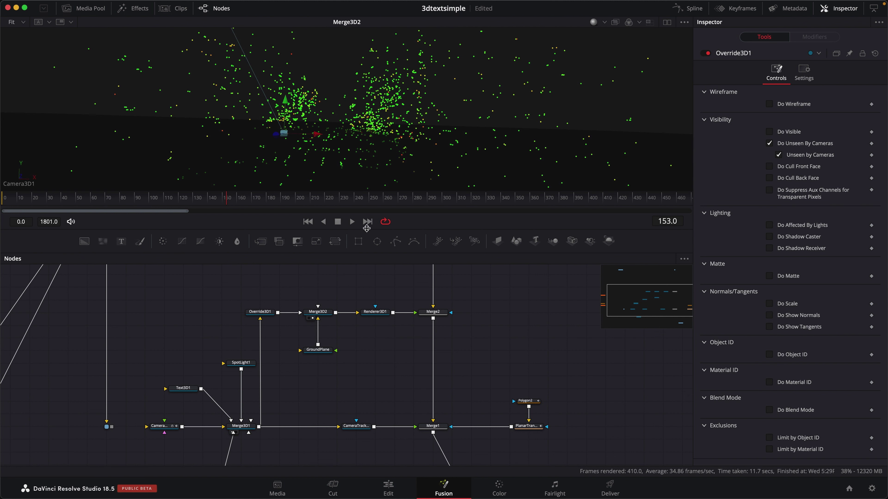
{"action": "left_click", "coordinate": [367, 318]}
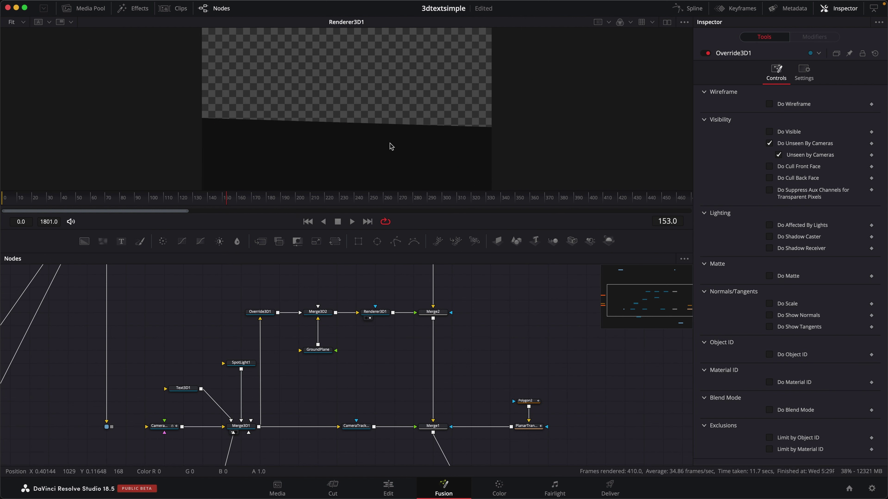
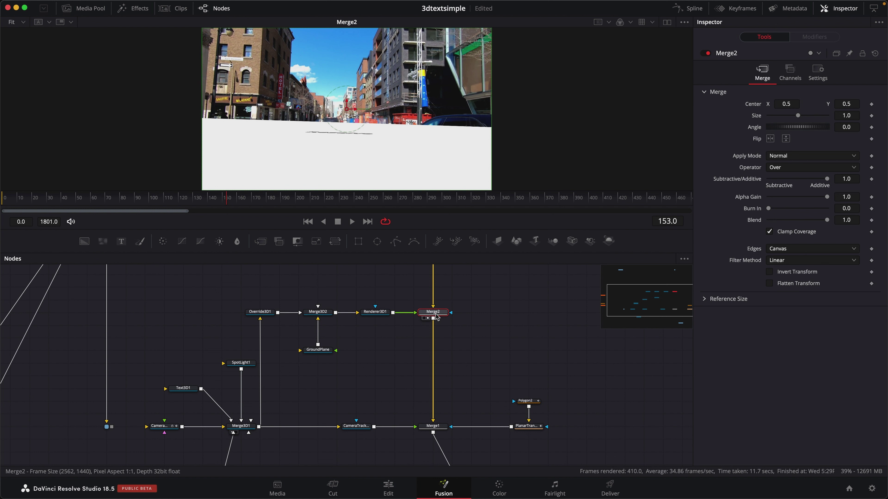
Step: Set Merge2's apply mode to Multiply and connect PlanarTransform1 to its effect mask, placing the mask nodes between Merge2 and Merge1
{"action": "left_click", "coordinate": [797, 158]}
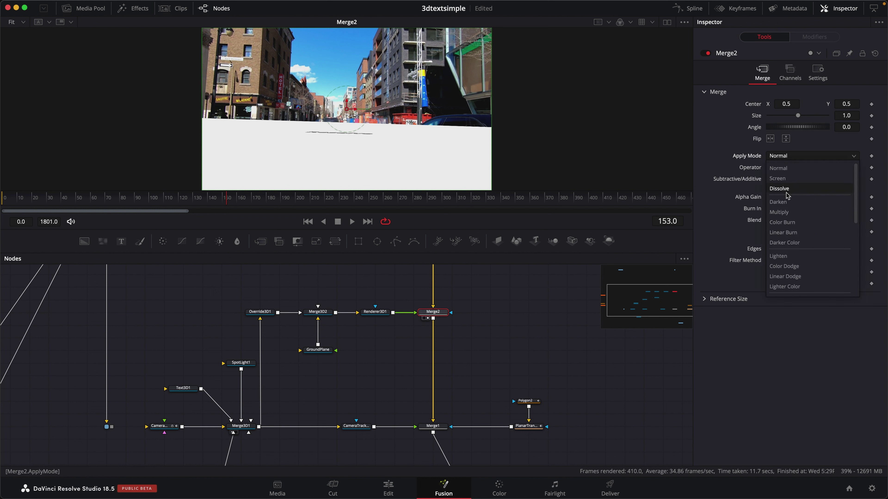
{"action": "left_click", "coordinate": [782, 212]}
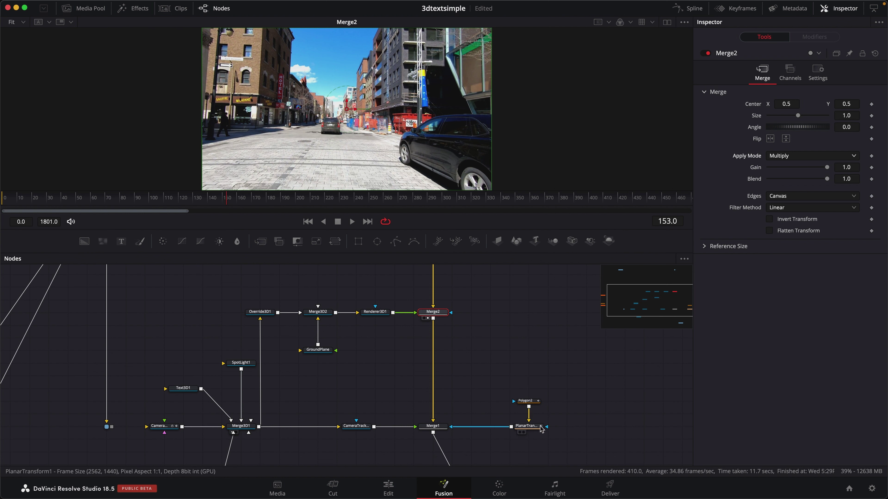
{"action": "left_click_drag", "start_coordinate": [559, 385], "coordinate": [451, 314]}
{"action": "left_click", "coordinate": [540, 350]}
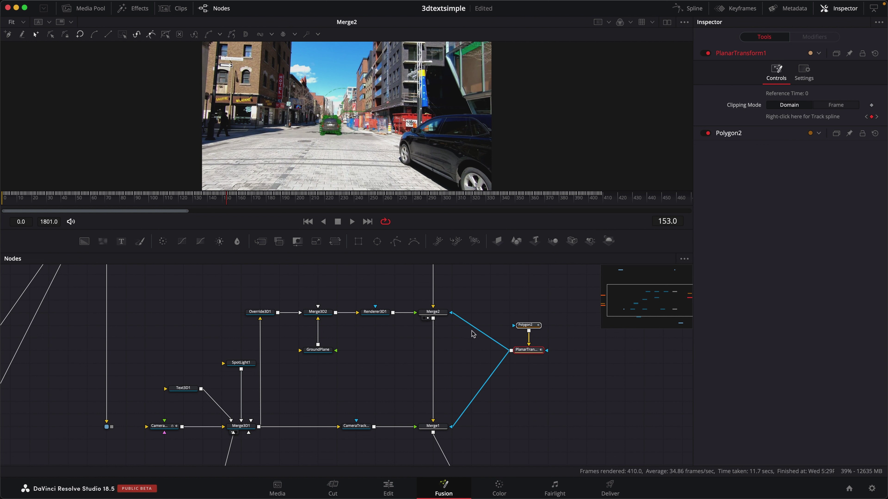
{"action": "left_click", "coordinate": [512, 301]}
{"action": "left_click_drag", "start_coordinate": [557, 318], "coordinate": [540, 376]}
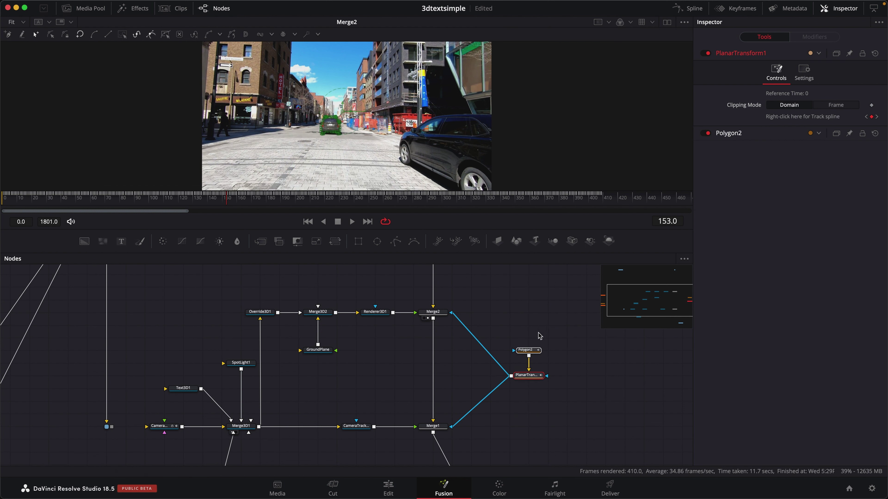
{"action": "left_click", "coordinate": [525, 318]}
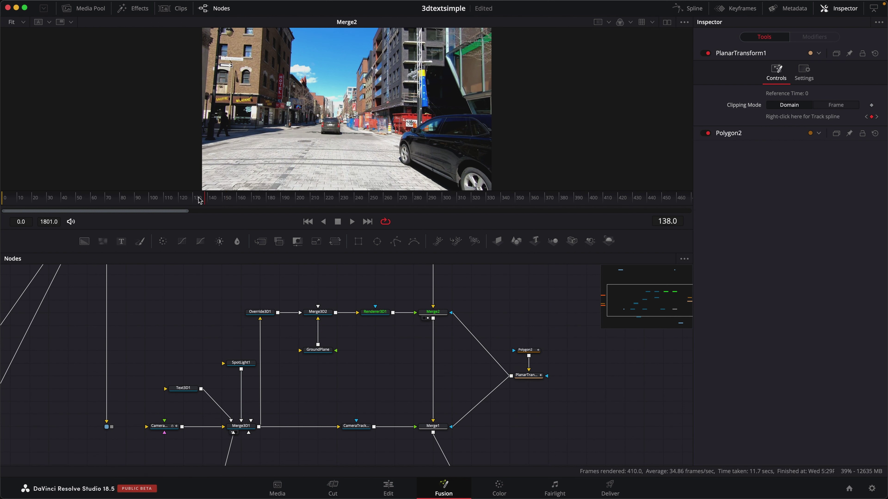
Step: Examine Merge2 and Merge1 between frames 121 and 160 to check the ground shadows and the car mask over the text
{"action": "left_click", "coordinate": [180, 198]}
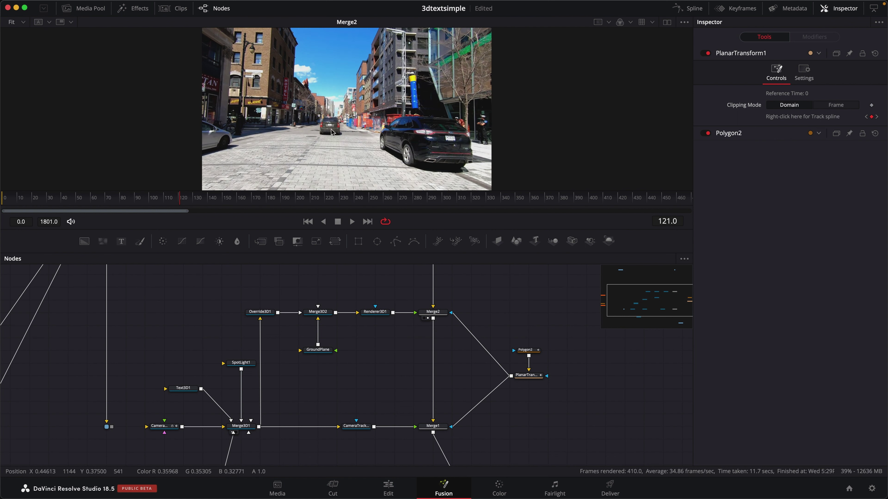
{"action": "left_click", "coordinate": [193, 200]}
{"action": "left_click", "coordinate": [205, 200]}
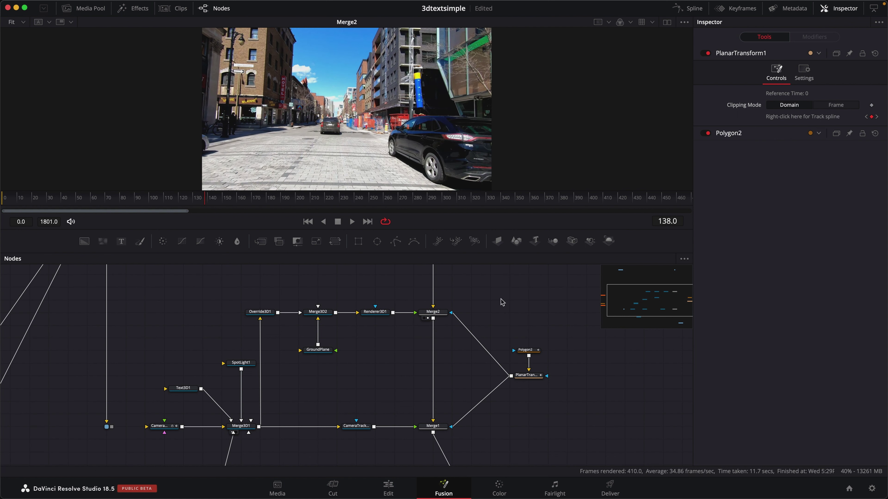
{"action": "scroll", "coordinate": [502, 303], "scroll_direction": "right", "scroll_amount": 5}
{"action": "scroll", "coordinate": [502, 303], "scroll_direction": "down", "scroll_amount": 2}
{"action": "left_click", "coordinate": [366, 401]}
{"action": "key", "text": "1"}
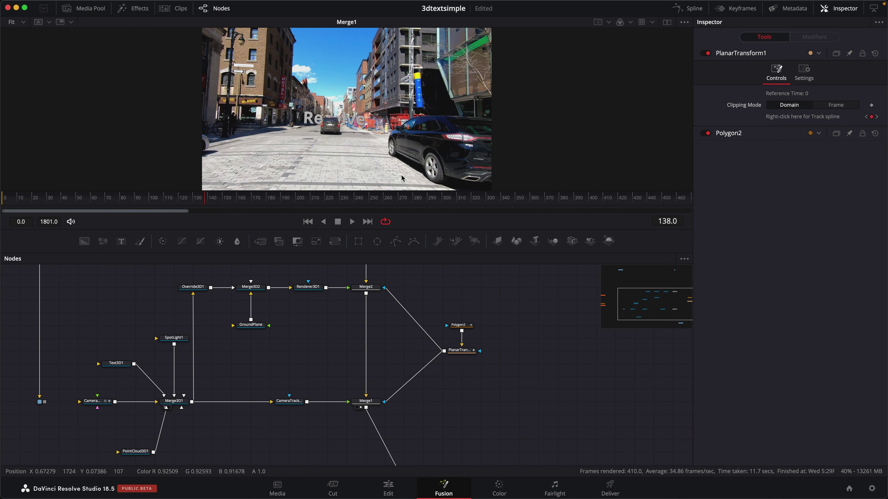
{"action": "left_click_drag", "start_coordinate": [194, 199], "coordinate": [222, 198]}
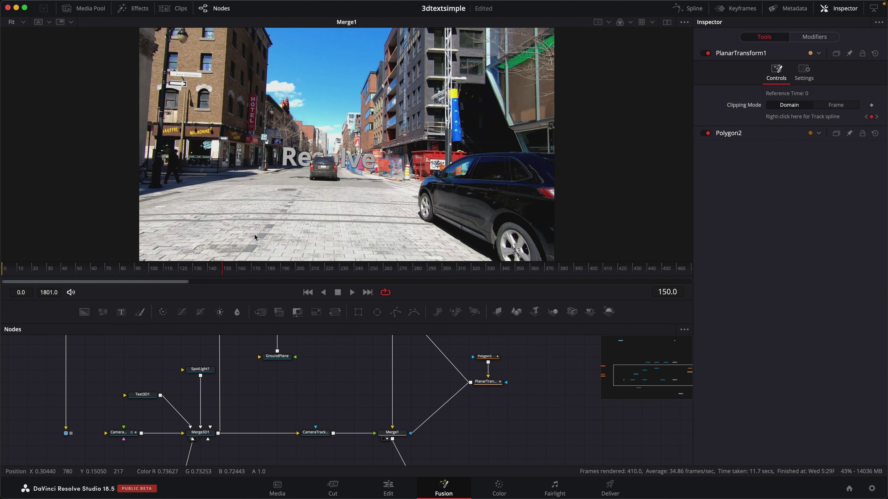
{"action": "left_click_drag", "start_coordinate": [225, 275], "coordinate": [232, 277]}
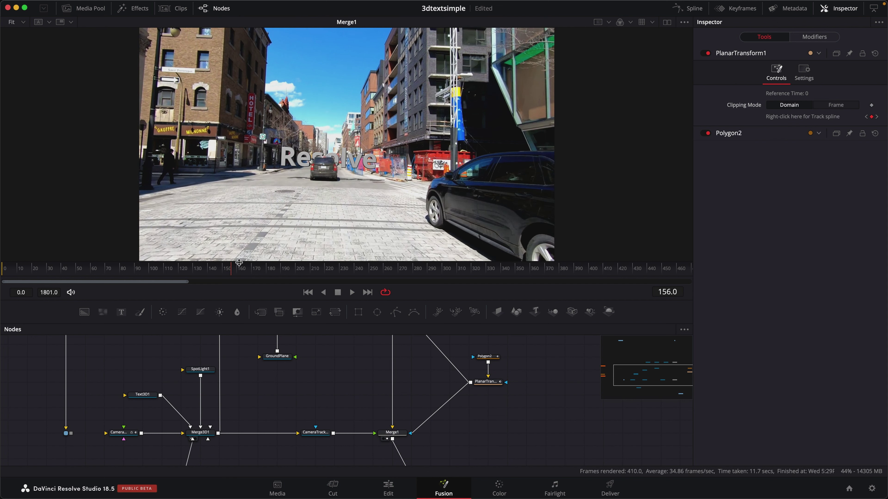
{"action": "scroll", "coordinate": [305, 180], "scroll_direction": "up", "scroll_amount": 5}
{"action": "left_click", "coordinate": [237, 274]}
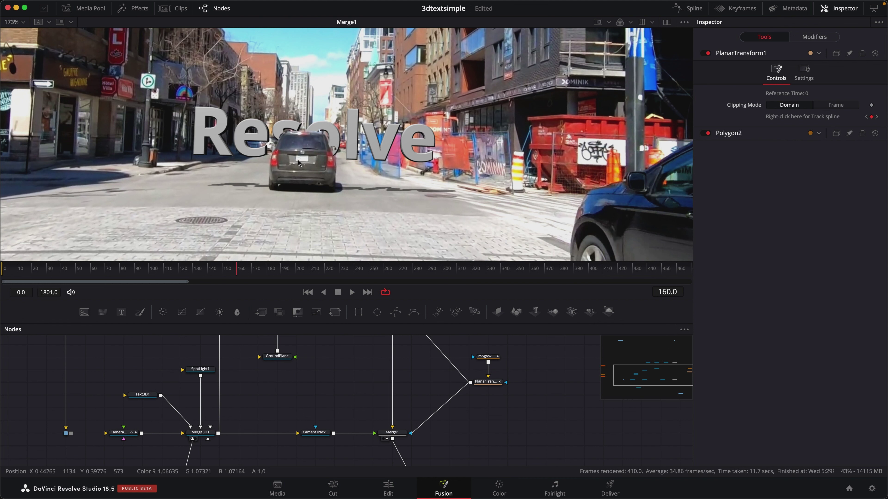
{"action": "left_click_drag", "start_coordinate": [241, 274], "coordinate": [229, 273]}
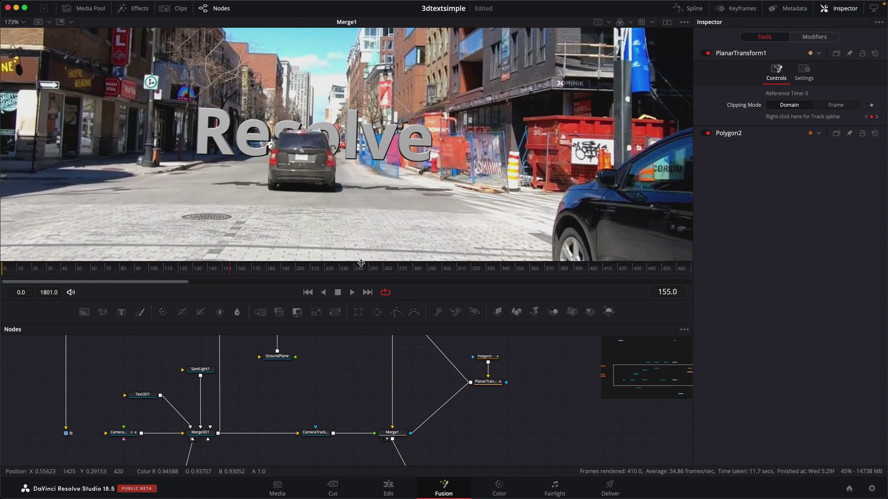
Step: Insert a Merge node between PlanarTransform1 and Merge1's mask input, and connect a Background node as its foreground
{"action": "scroll", "coordinate": [492, 399], "scroll_direction": "right", "scroll_amount": 2}
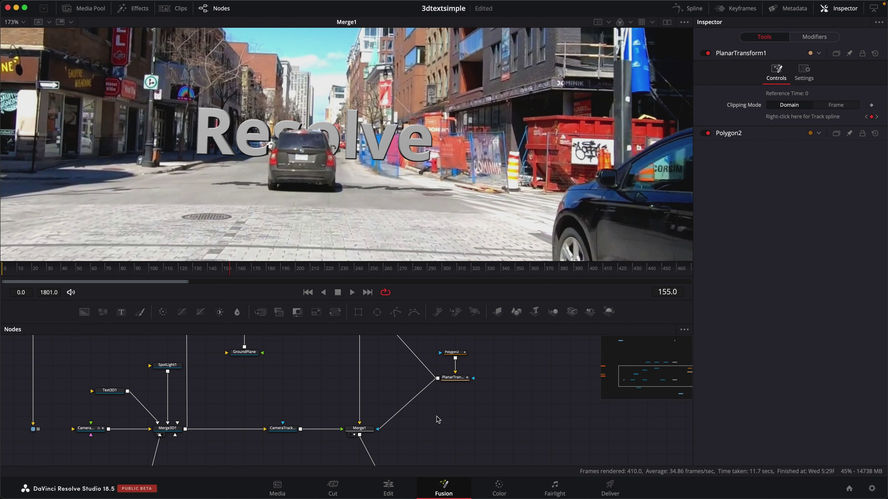
{"action": "scroll", "coordinate": [476, 375], "scroll_direction": "up", "scroll_amount": 2}
{"action": "scroll", "coordinate": [475, 374], "scroll_direction": "right", "scroll_amount": 3}
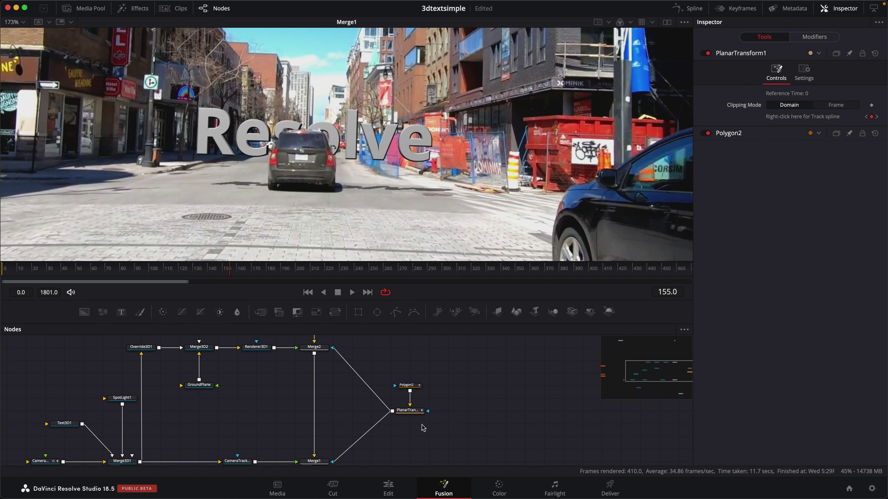
{"action": "scroll", "coordinate": [432, 420], "scroll_direction": "down", "scroll_amount": 3}
{"action": "scroll", "coordinate": [432, 420], "scroll_direction": "right", "scroll_amount": 1}
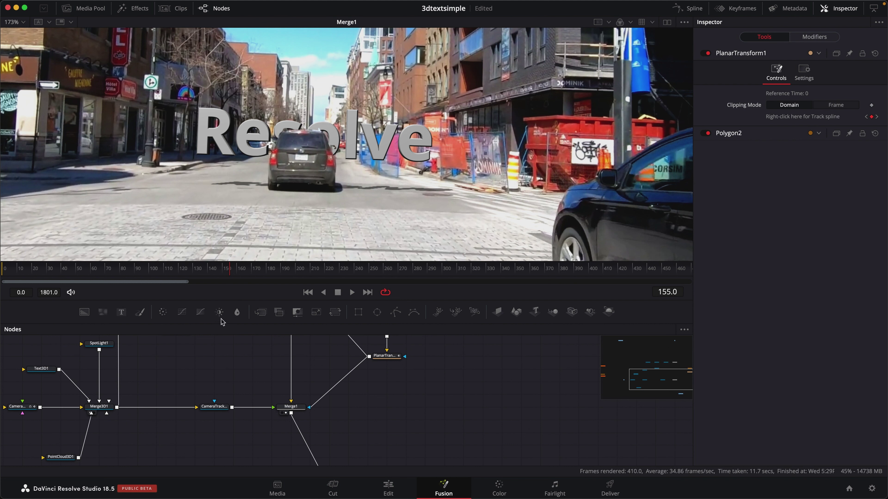
{"action": "left_click_drag", "start_coordinate": [261, 312], "coordinate": [360, 416]}
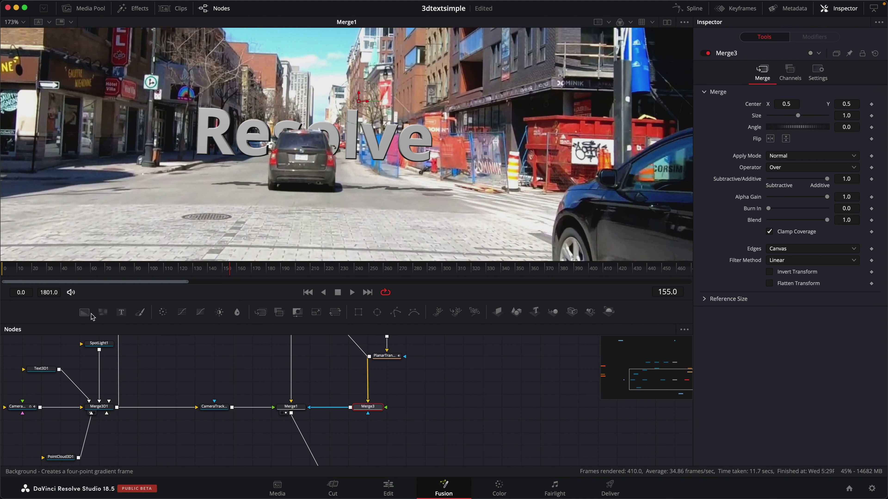
{"action": "left_click_drag", "start_coordinate": [84, 313], "coordinate": [388, 411]}
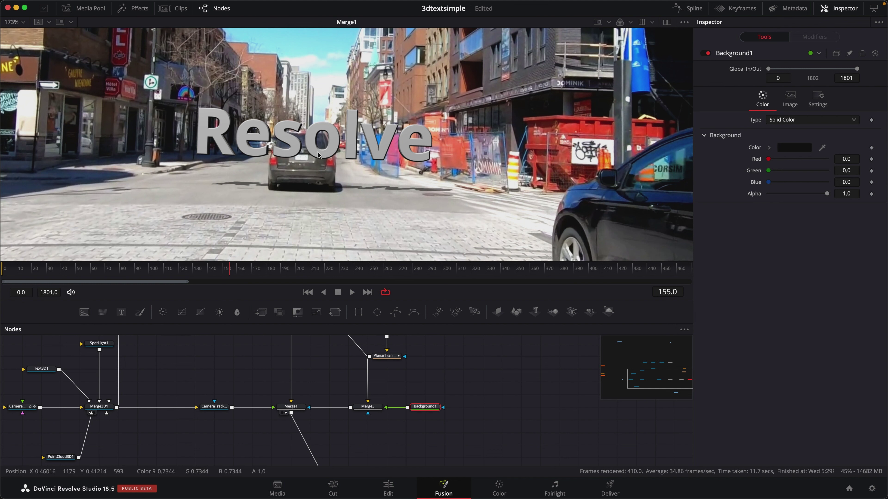
Step: Keyframe Merge3's Blend at 0.0 on frame 155 and at 1.0 on frame 156
{"action": "left_click", "coordinate": [373, 409]}
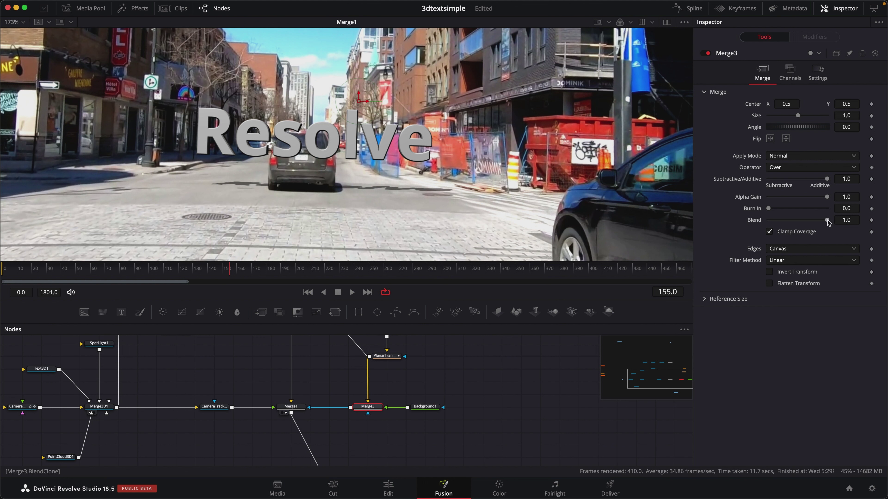
{"action": "left_click_drag", "start_coordinate": [828, 223], "coordinate": [740, 223]}
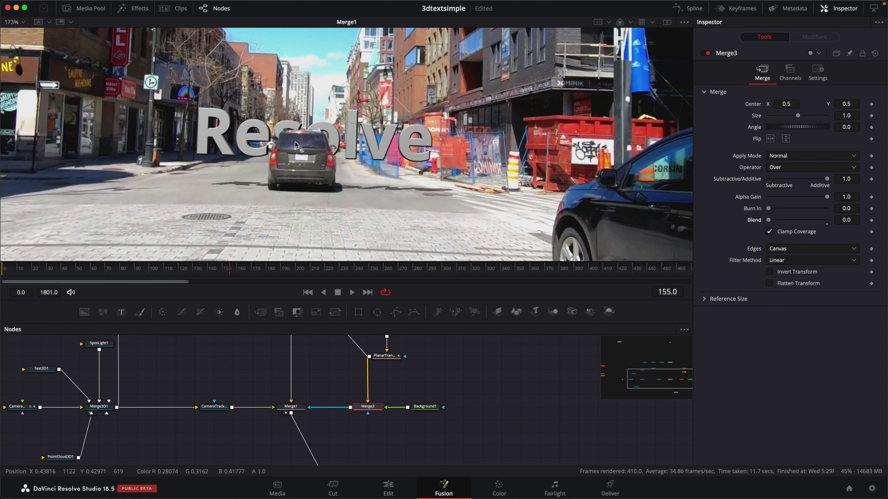
{"action": "left_click", "coordinate": [871, 220]}
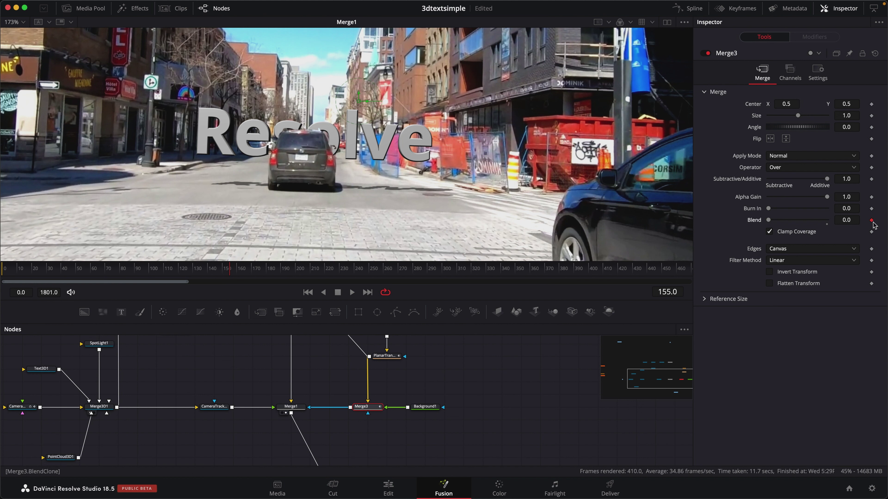
{"action": "left_click", "coordinate": [230, 275]}
{"action": "left_click_drag", "start_coordinate": [230, 275], "coordinate": [235, 275]}
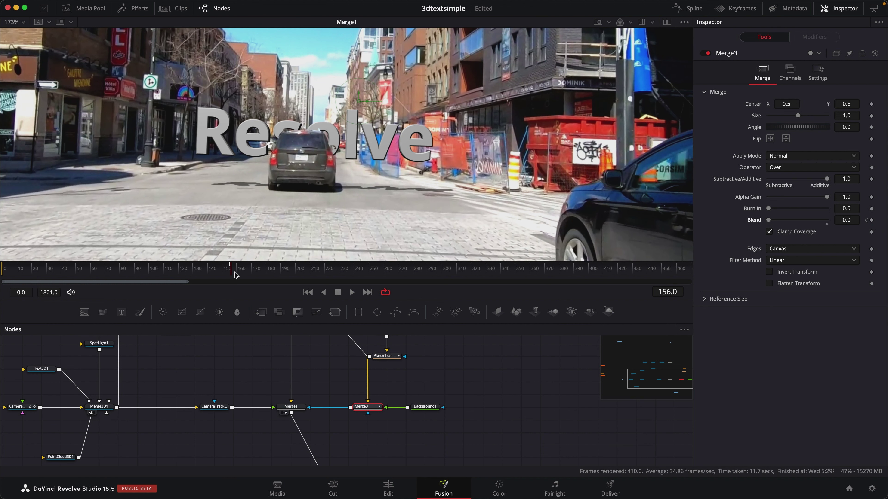
{"action": "left_click", "coordinate": [826, 221]}
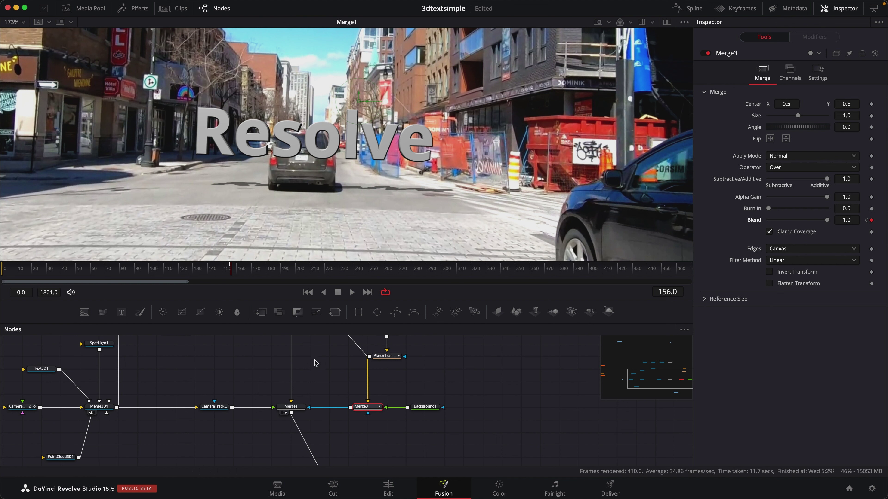
Step: Move PlanarTransform1 and its polygon up in the node graph, level with Merge2 and above Merge3
{"action": "scroll", "coordinate": [311, 367], "scroll_direction": "up", "scroll_amount": 2}
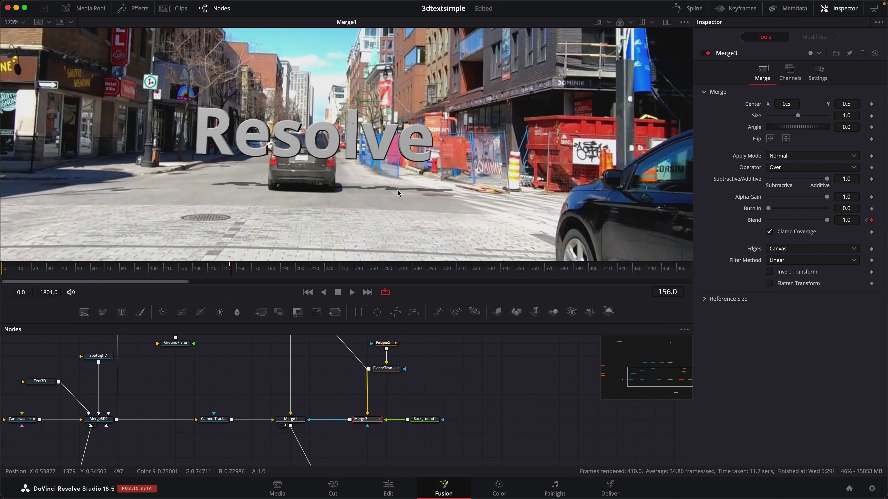
{"action": "scroll", "coordinate": [334, 350], "scroll_direction": "up", "scroll_amount": 8}
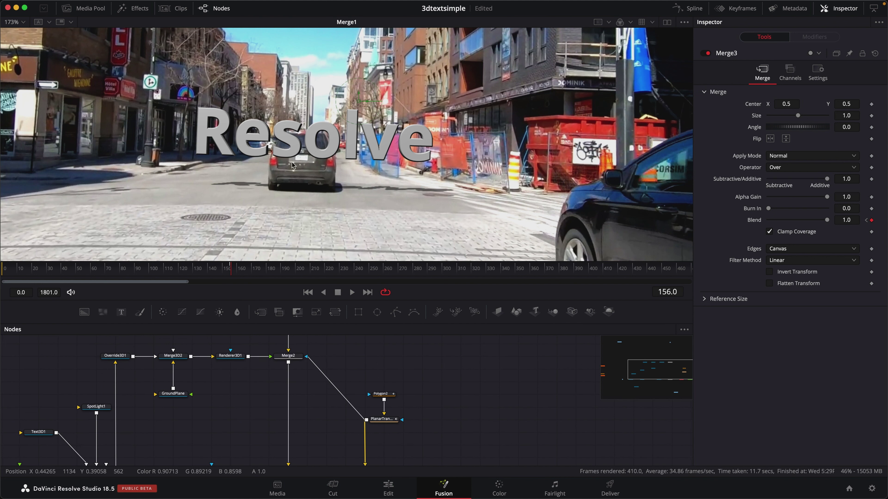
{"action": "scroll", "coordinate": [318, 367], "scroll_direction": "down", "scroll_amount": 8}
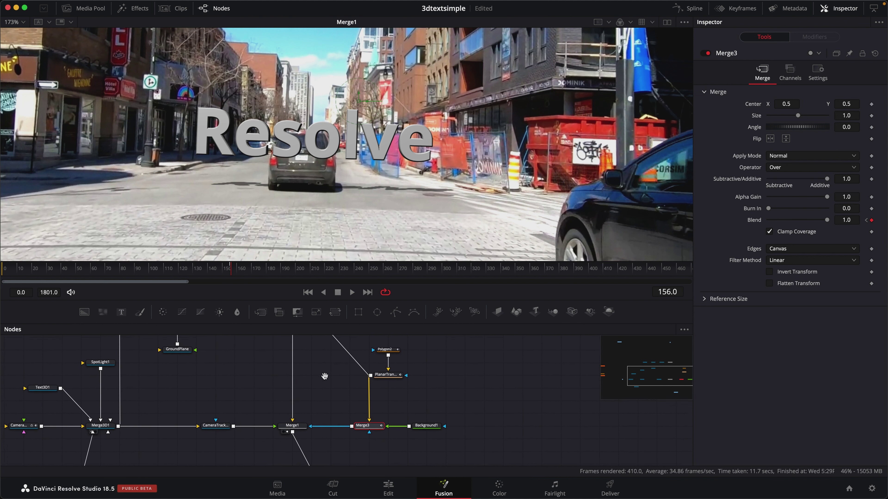
{"action": "scroll", "coordinate": [381, 378], "scroll_direction": "up", "scroll_amount": 8}
{"action": "left_click_drag", "start_coordinate": [367, 388], "coordinate": [349, 346]}
{"action": "left_click", "coordinate": [345, 357]}
{"action": "scroll", "coordinate": [314, 341], "scroll_direction": "left", "scroll_amount": 5}
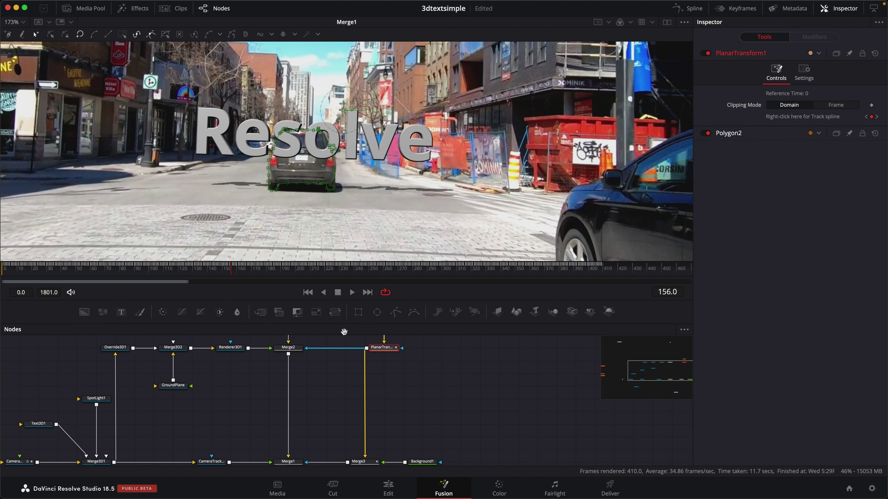
{"action": "left_click", "coordinate": [323, 410]}
Step: Check frames 153 to 158 to see how the text switches from behind the car to in front
{"action": "mouse_move", "coordinate": [227, 275]}
{"action": "left_mouse_down"}
{"action": "mouse_move", "coordinate": [211, 275]}
{"action": "mouse_move", "coordinate": [228, 275]}
{"action": "left_mouse_up"}
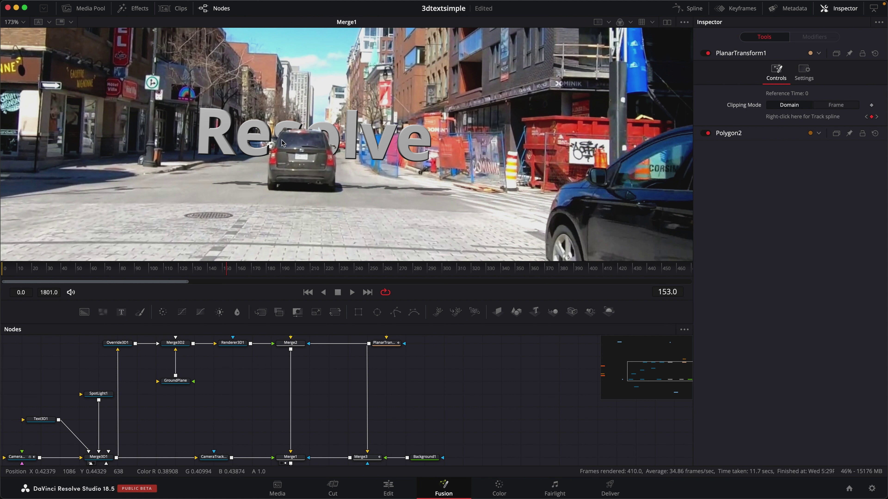
{"action": "left_click", "coordinate": [235, 273]}
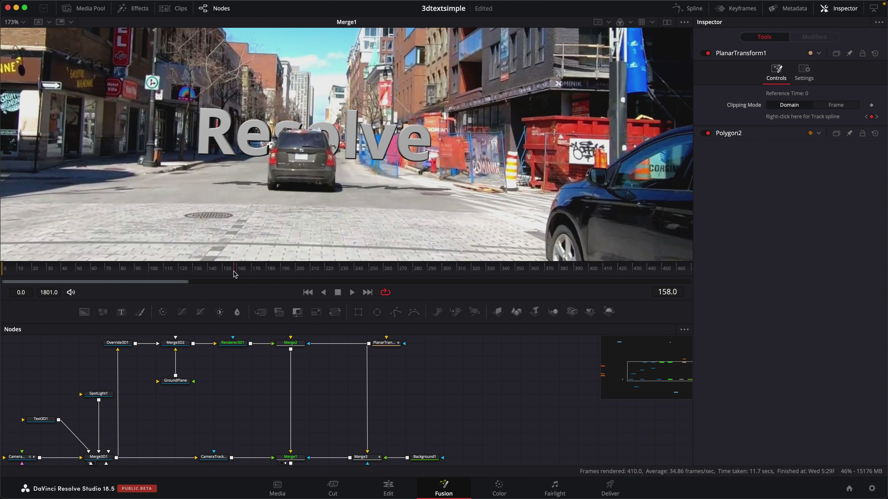
{"action": "left_click", "coordinate": [233, 273]}
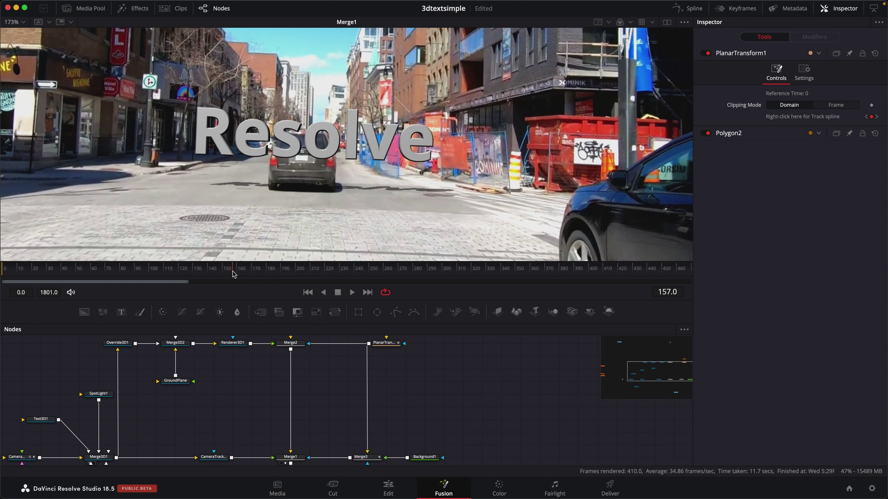
{"action": "left_click", "coordinate": [232, 274]}
{"action": "scroll", "coordinate": [325, 200], "scroll_direction": "down", "scroll_amount": 4}
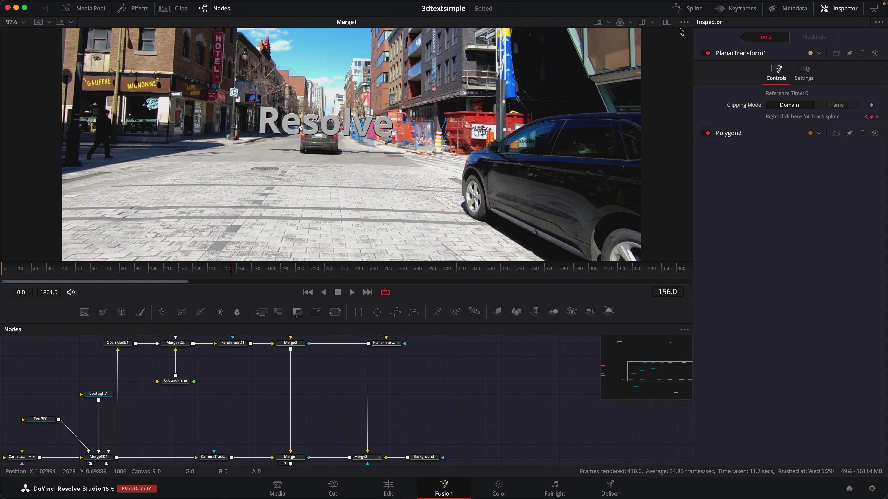
Step: Show dual viewers, set the Merge3D1 view's shading to Shadows, and inspect the 3D text up close
{"action": "left_click", "coordinate": [667, 23]}
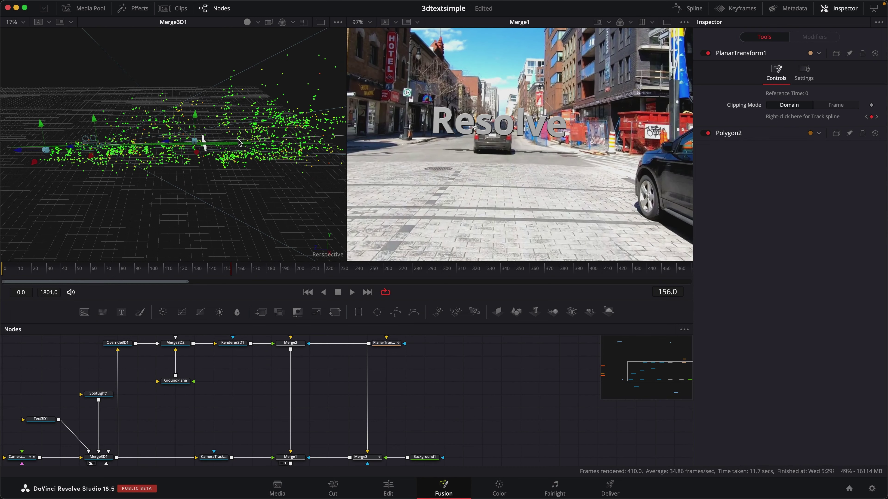
{"action": "left_click_drag", "start_coordinate": [276, 341], "coordinate": [343, 282]}
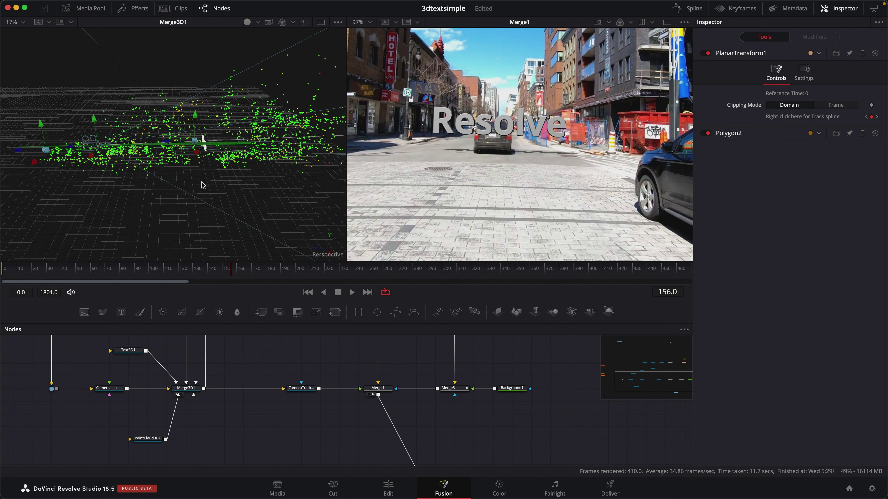
{"action": "scroll", "coordinate": [211, 161], "scroll_direction": "up", "scroll_amount": 6}
{"action": "left_click", "coordinate": [258, 21]}
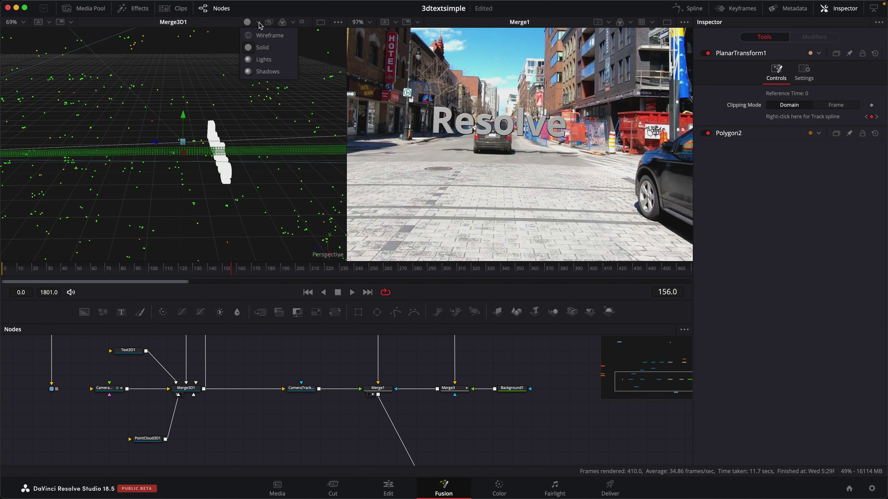
{"action": "left_click", "coordinate": [263, 74]}
{"action": "left_click_drag", "start_coordinate": [277, 193], "coordinate": [245, 151]}
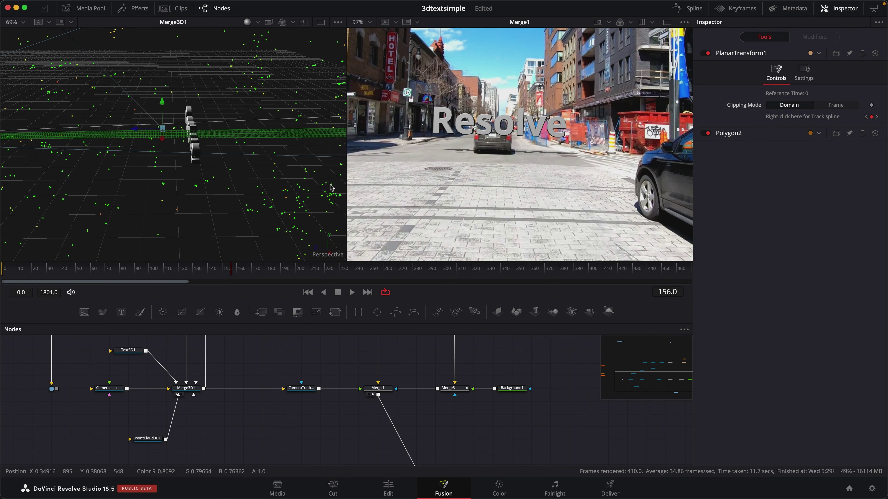
Step: Copy the Text3D1 node and add an ImagePlane3D node connected to Merge3D1, placed above it in the node graph
{"action": "left_click", "coordinate": [129, 352]}
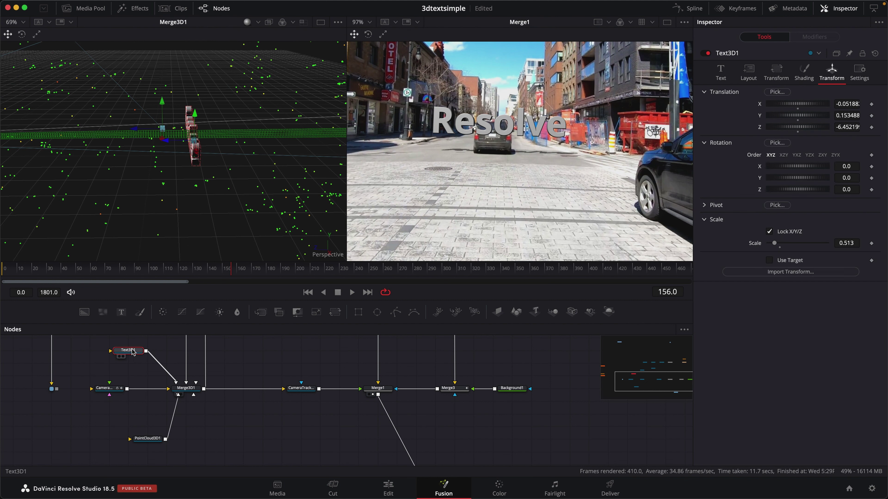
{"action": "right_click", "coordinate": [130, 354]}
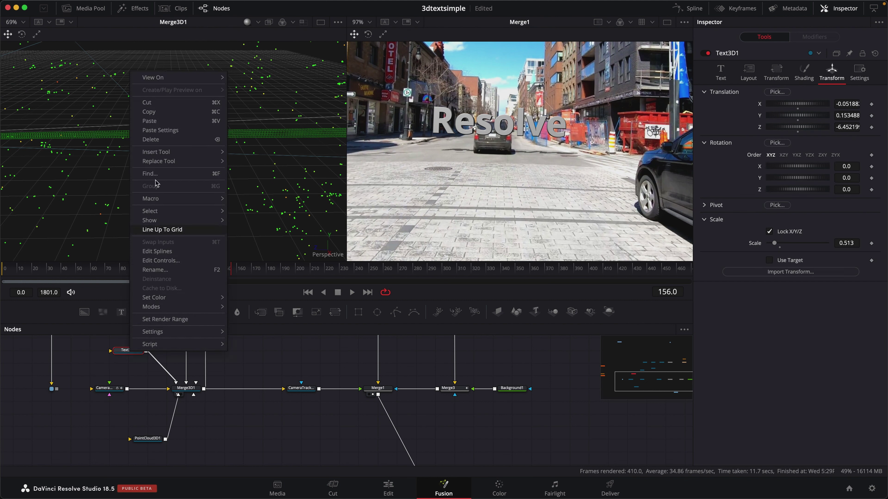
{"action": "left_click", "coordinate": [159, 117]}
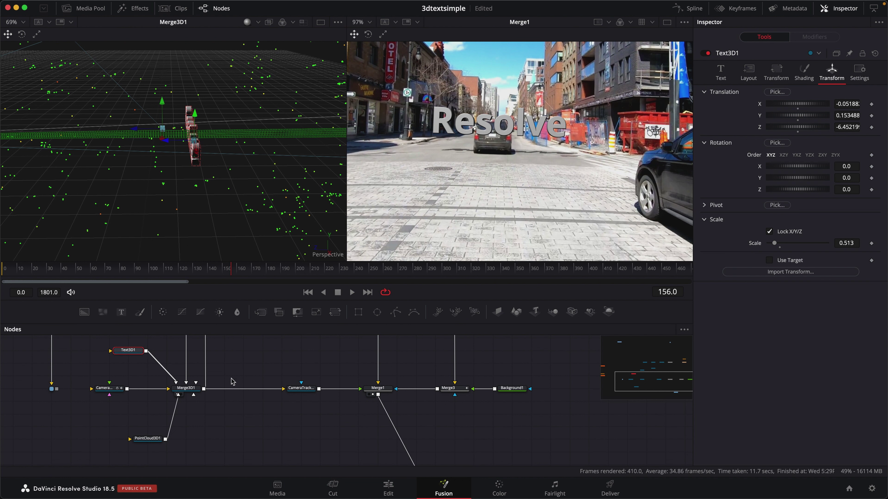
{"action": "left_click_drag", "start_coordinate": [500, 312], "coordinate": [195, 388]}
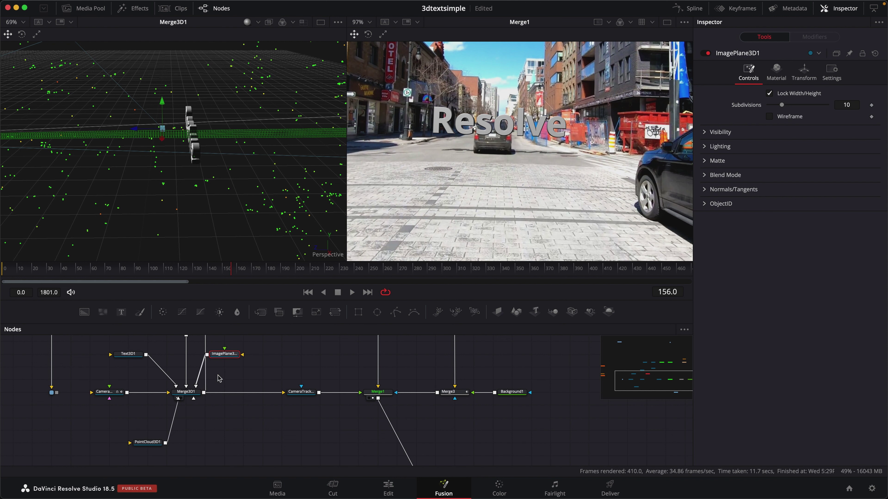
{"action": "left_click_drag", "start_coordinate": [234, 354], "coordinate": [255, 342]}
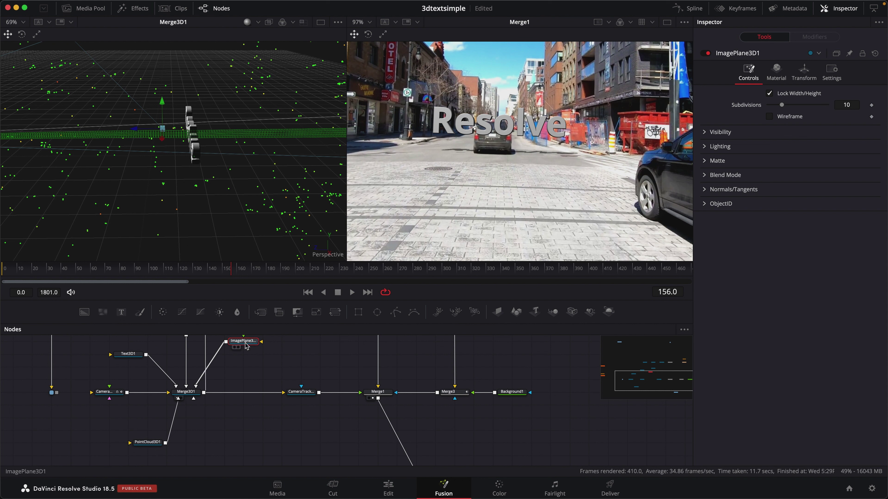
Step: Paste the copied Text3D1 translation onto ImagePlane3D1 and enable its Wireframe option
{"action": "left_click", "coordinate": [804, 73]}
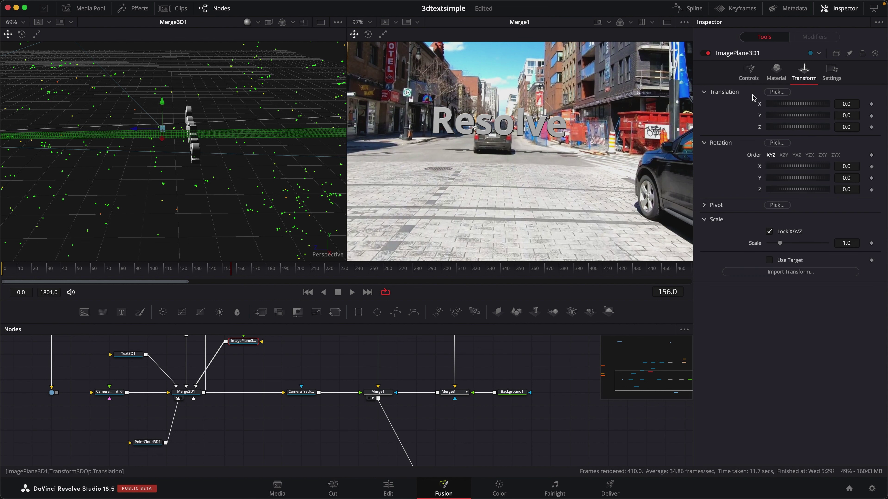
{"action": "right_click", "coordinate": [728, 91]}
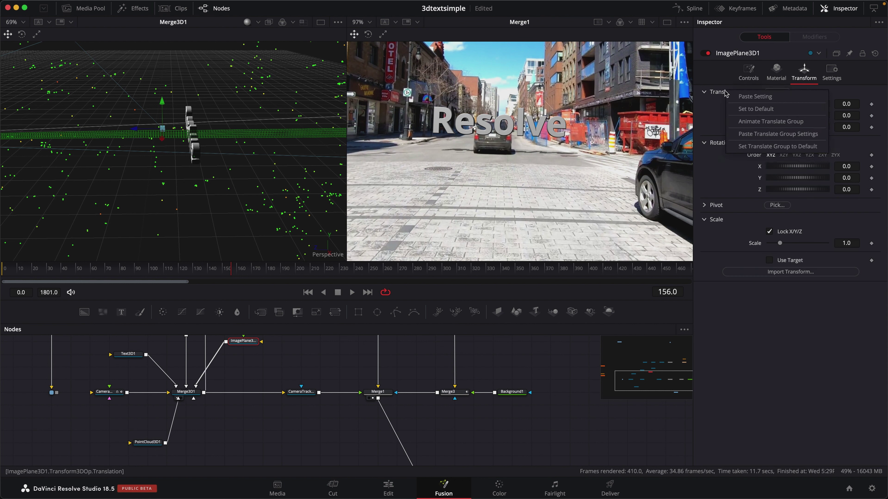
{"action": "left_click", "coordinate": [771, 134]}
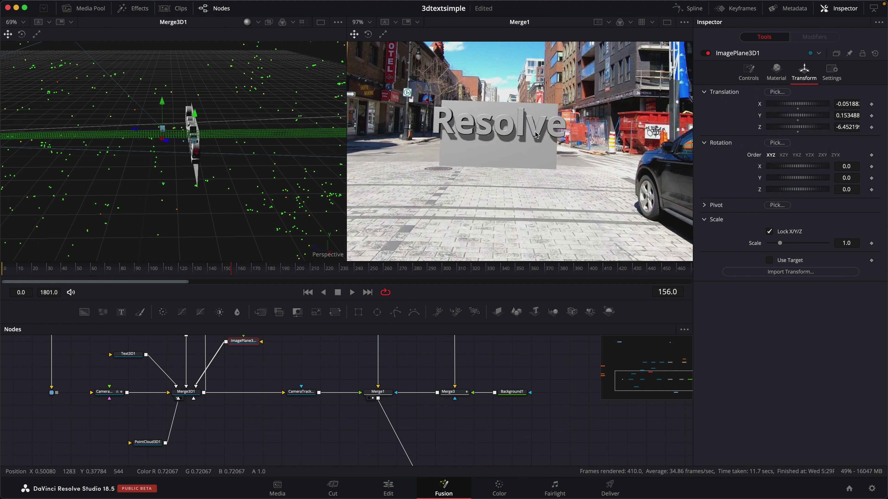
{"action": "mouse_move", "coordinate": [232, 178]}
{"action": "left_mouse_down"}
{"action": "mouse_move", "coordinate": [264, 168]}
{"action": "mouse_move", "coordinate": [232, 169]}
{"action": "left_mouse_up"}
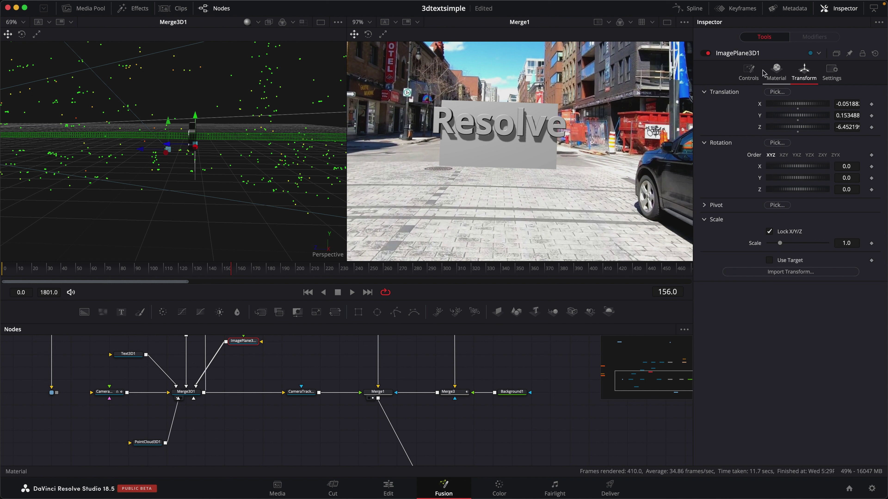
{"action": "left_click", "coordinate": [748, 74]}
{"action": "left_click", "coordinate": [769, 116]}
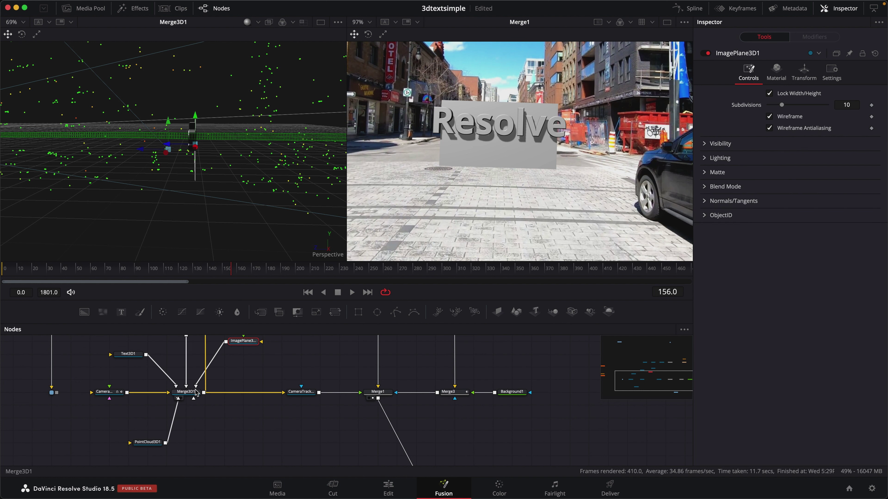
Step: Show Merge3D1 through Camera3D1 in the second viewer and connect the footage to the camera as its background image
{"action": "key", "text": "2"}
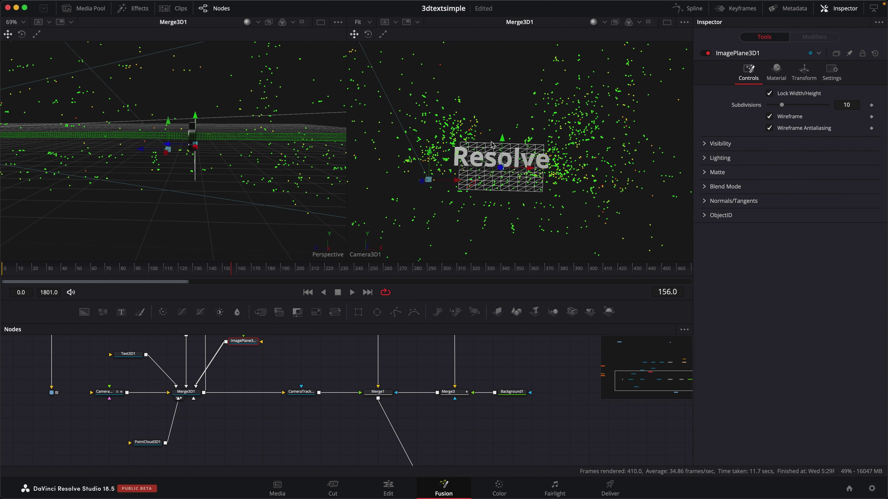
{"action": "right_click", "coordinate": [541, 126]}
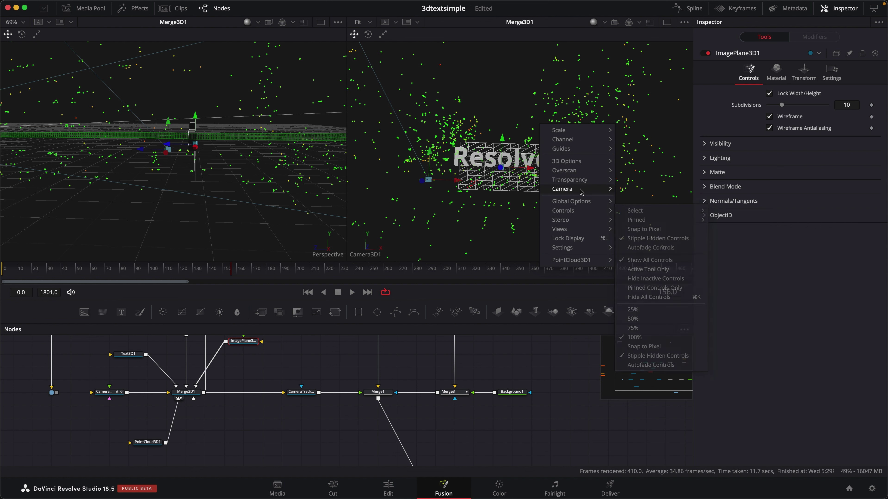
{"action": "mouse_move", "coordinate": [573, 189]}
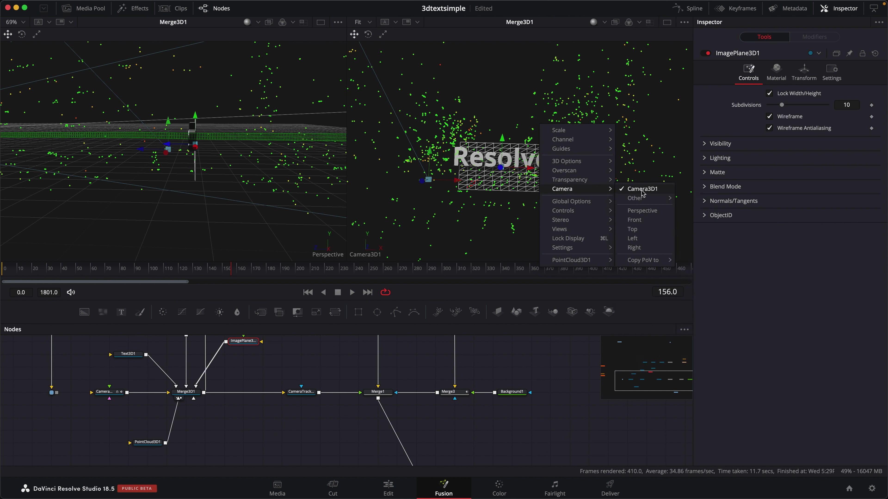
{"action": "left_click", "coordinate": [72, 396]}
{"action": "left_click_drag", "start_coordinate": [56, 392], "coordinate": [102, 396]}
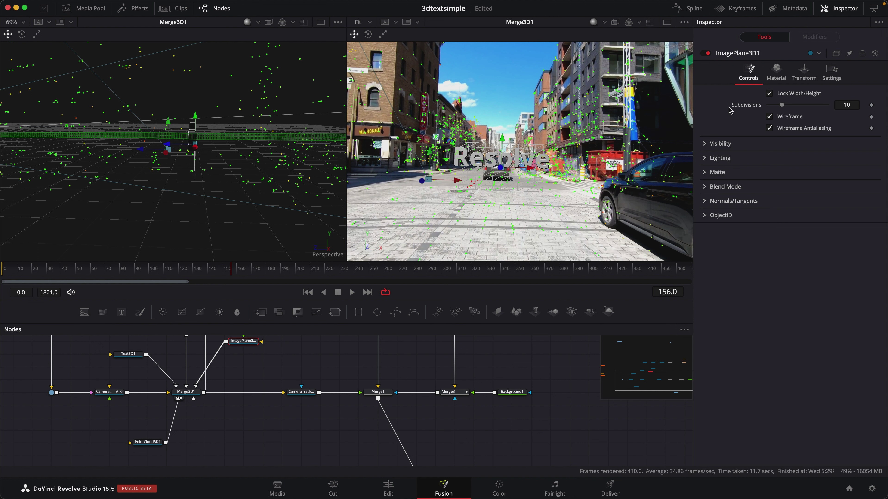
Step: Unlock the image plane's scale, set X to 0.409 and Y to 0.599, and shift its X translation to about -0.101
{"action": "left_click", "coordinate": [804, 72]}
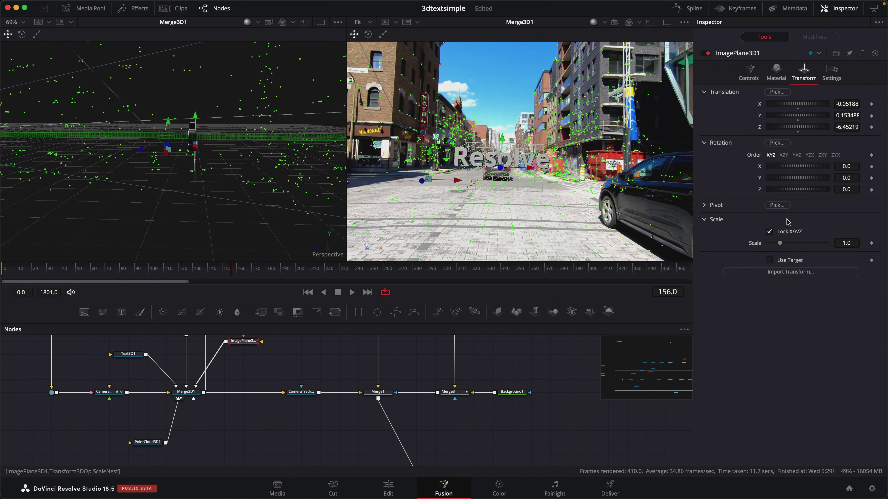
{"action": "left_click", "coordinate": [770, 232]}
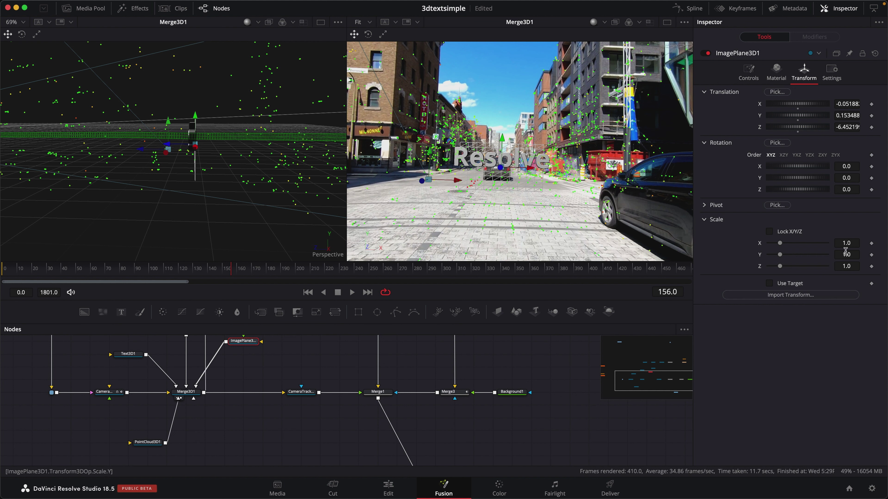
{"action": "left_click_drag", "start_coordinate": [854, 243], "coordinate": [836, 255]}
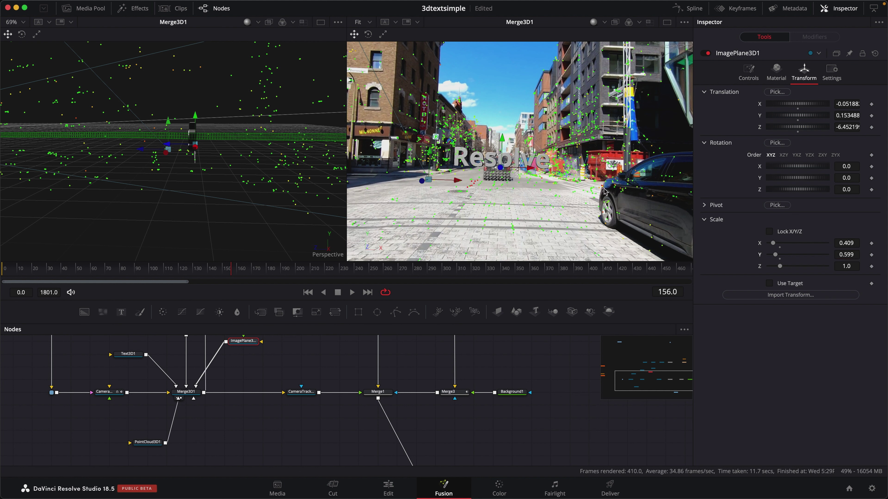
{"action": "left_click_drag", "start_coordinate": [528, 170], "coordinate": [528, 173]}
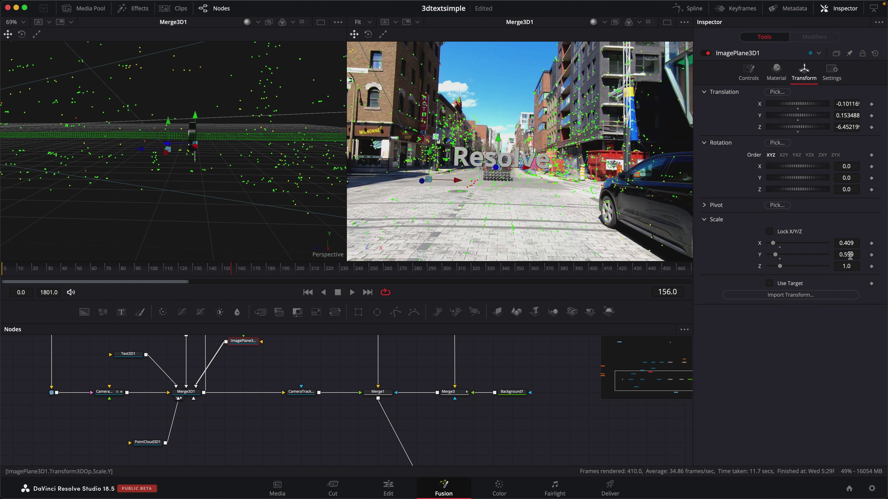
Step: Narrow the image plane to an X scale of 0.33 and nudge it horizontally over the car
{"action": "double_click", "coordinate": [856, 242]}
{"action": "type", "text": "0.33"}
{"action": "key", "text": "Return"}
{"action": "type", "text": "3"}
{"action": "key", "text": "Return"}
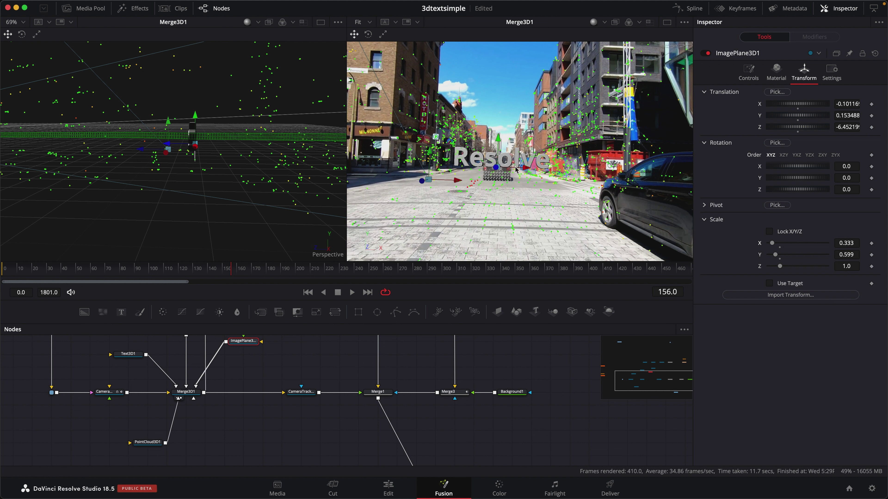
{"action": "left_click_drag", "start_coordinate": [496, 167], "coordinate": [499, 168]}
{"action": "key", "text": "BackSpace"}
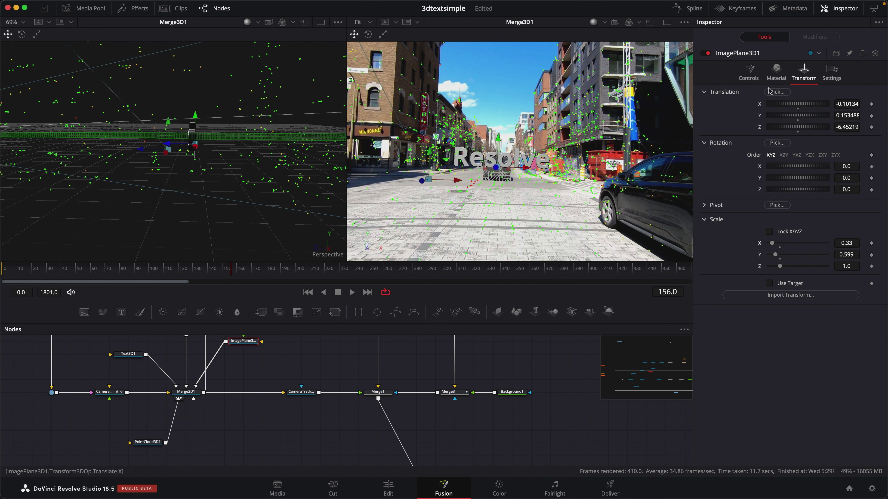
Step: Toggle the image plane's wireframe off and on to check how the solid plane covers the car
{"action": "left_click", "coordinate": [749, 74]}
{"action": "left_click", "coordinate": [770, 117]}
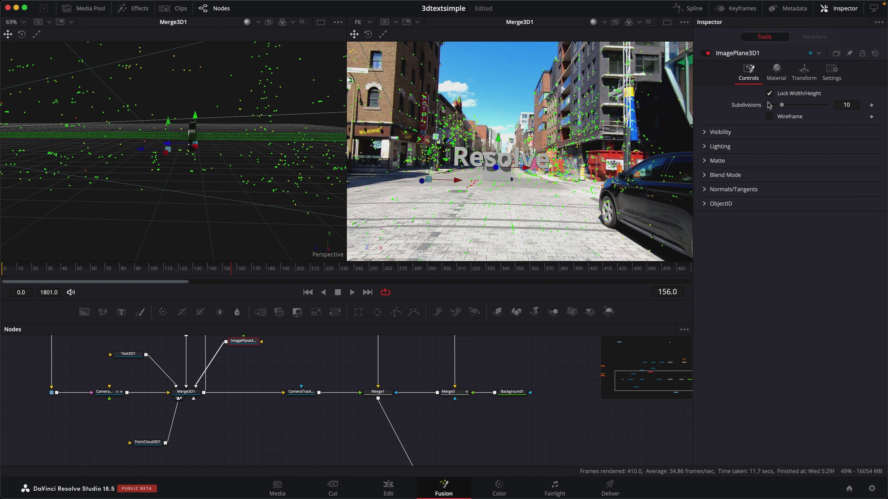
{"action": "left_click", "coordinate": [770, 117]}
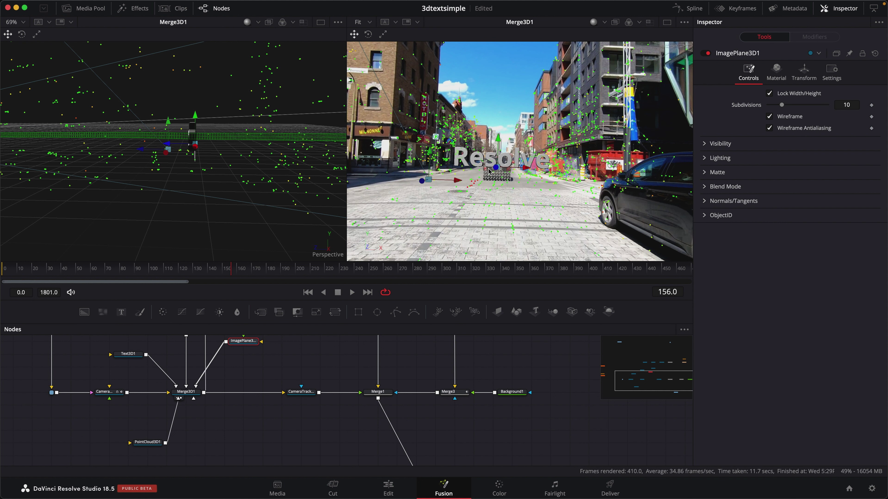
Step: Keyframe the image plane's Z translation on frame 156, at about -6.772 on frame 171 and about -7.262 on frame 185
{"action": "left_click", "coordinate": [804, 79]}
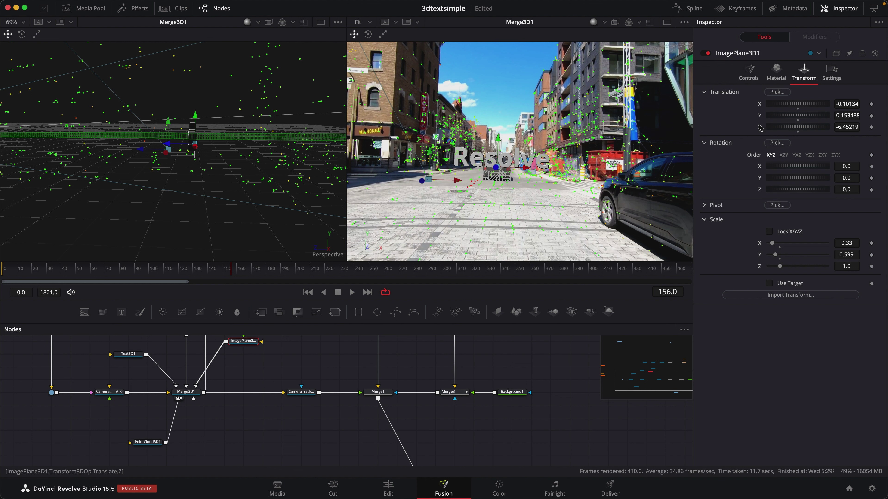
{"action": "left_click", "coordinate": [871, 127]}
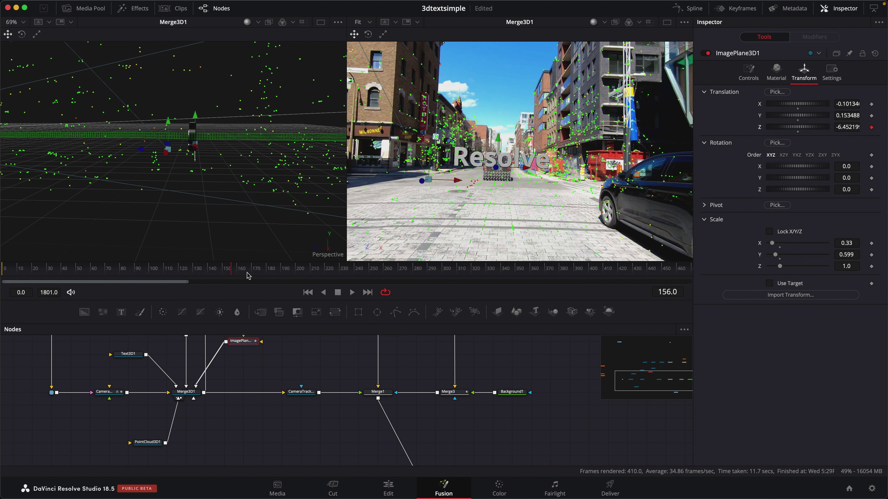
{"action": "left_click_drag", "start_coordinate": [240, 273], "coordinate": [252, 272]}
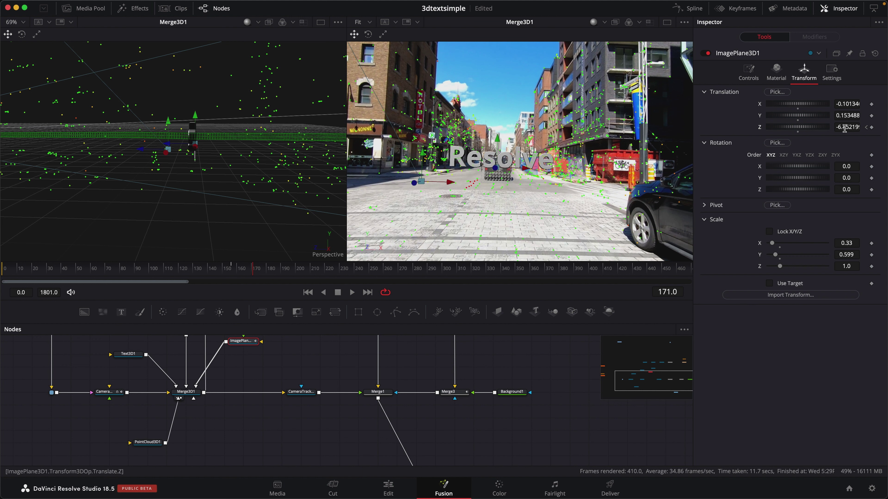
{"action": "left_click_drag", "start_coordinate": [845, 128], "coordinate": [814, 128]}
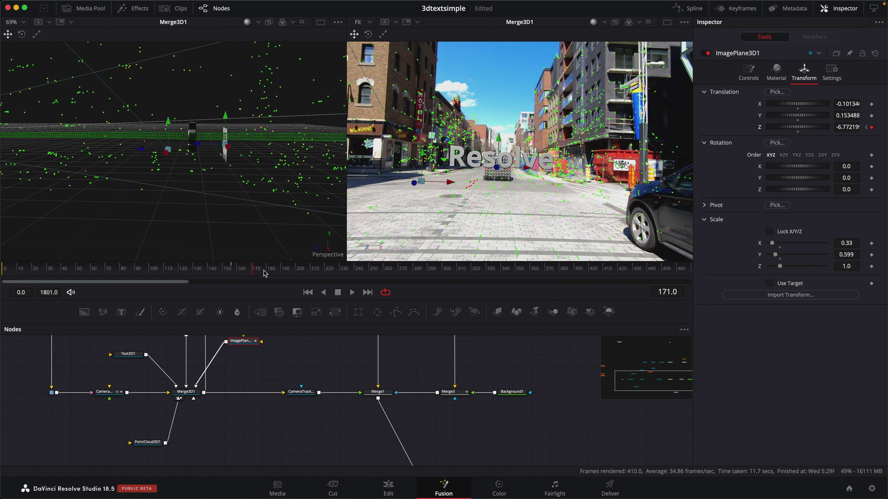
{"action": "left_click_drag", "start_coordinate": [260, 275], "coordinate": [276, 275]}
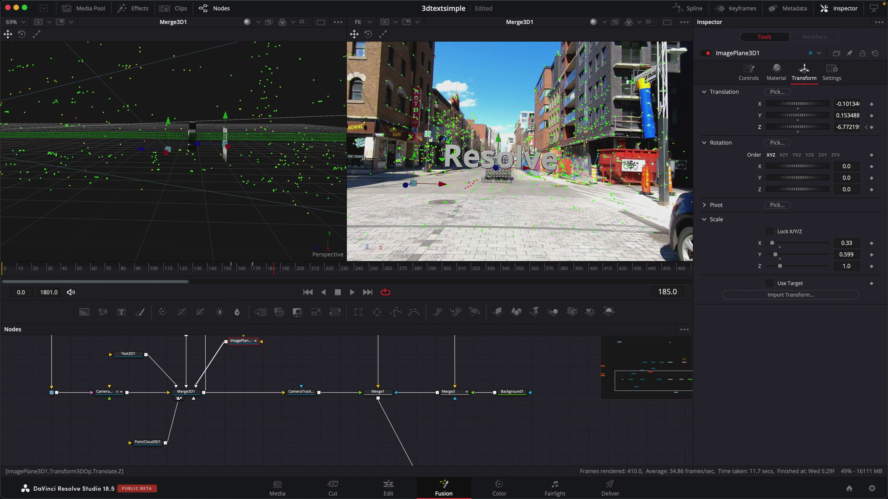
{"action": "left_click_drag", "start_coordinate": [847, 126], "coordinate": [828, 127]}
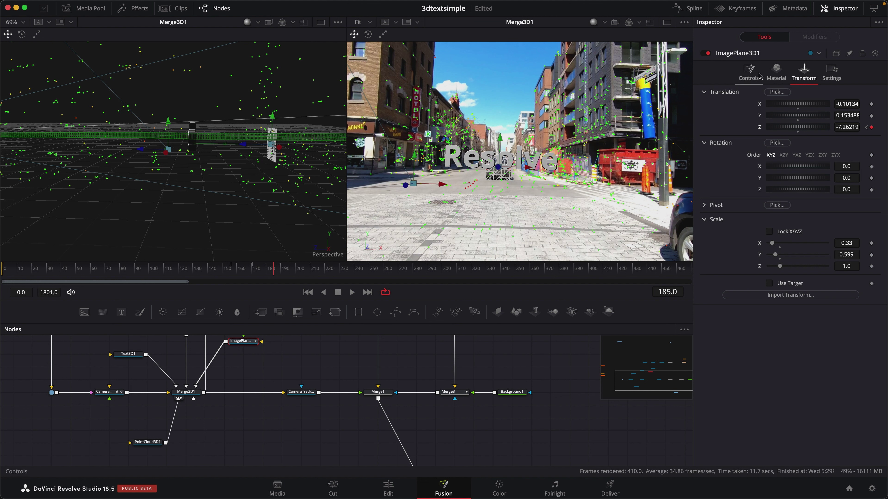
Step: Turn off the image plane's wireframe, and detach the plane from Merge3D1, parking it above the Override3D1 and Merge2 row
{"action": "left_click", "coordinate": [748, 72]}
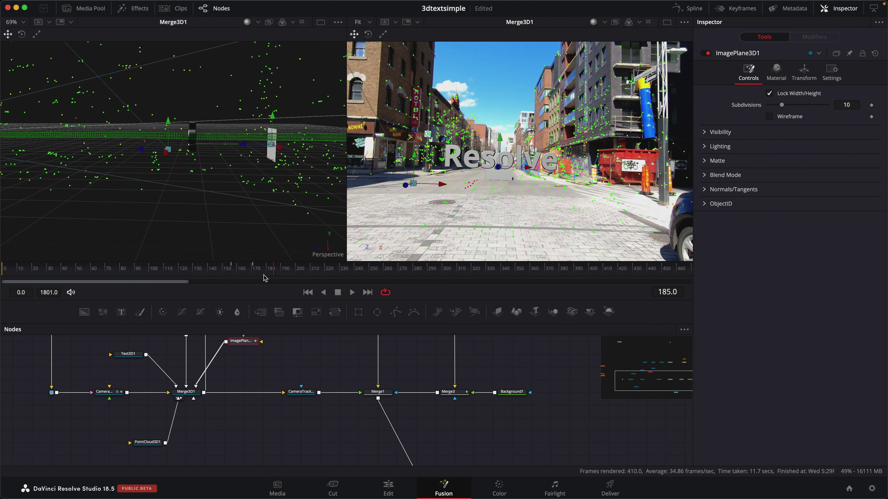
{"action": "mouse_move", "coordinate": [272, 275]}
{"action": "left_mouse_down"}
{"action": "mouse_move", "coordinate": [224, 274]}
{"action": "mouse_move", "coordinate": [275, 277]}
{"action": "left_mouse_up"}
{"action": "scroll", "coordinate": [351, 359], "scroll_direction": "up", "scroll_amount": 5}
{"action": "scroll", "coordinate": [351, 360], "scroll_direction": "left", "scroll_amount": 3}
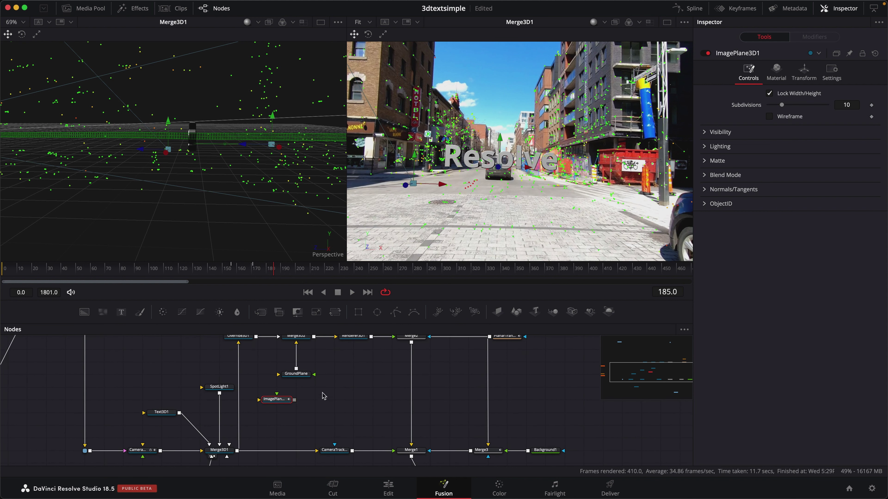
{"action": "scroll", "coordinate": [291, 402], "scroll_direction": "up", "scroll_amount": 3}
{"action": "scroll", "coordinate": [291, 402], "scroll_direction": "left", "scroll_amount": 2}
{"action": "left_click_drag", "start_coordinate": [310, 420], "coordinate": [367, 344]}
{"action": "scroll", "coordinate": [366, 346], "scroll_direction": "up", "scroll_amount": 6}
{"action": "scroll", "coordinate": [366, 347], "scroll_direction": "right", "scroll_amount": 2}
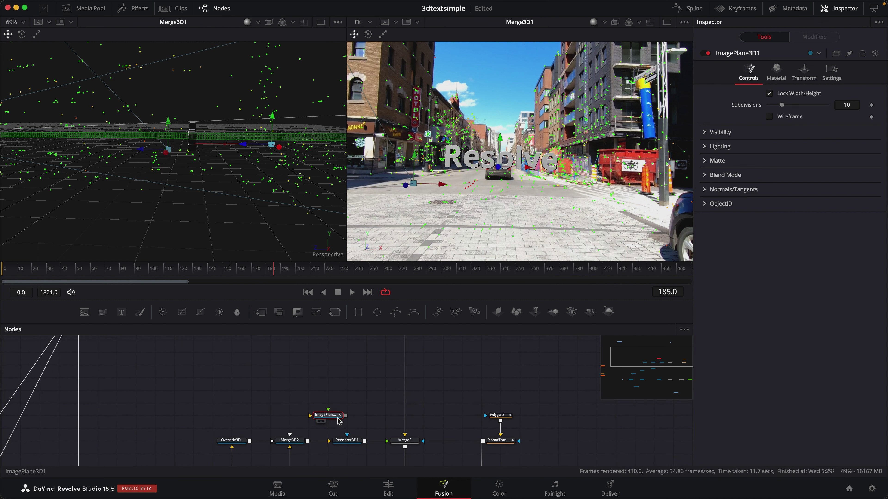
{"action": "left_click_drag", "start_coordinate": [332, 418], "coordinate": [332, 367]}
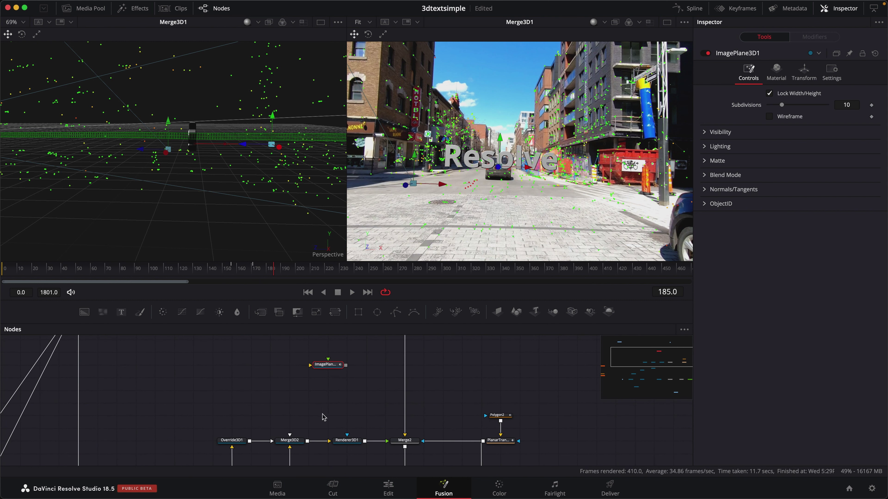
{"action": "scroll", "coordinate": [323, 418], "scroll_direction": "down", "scroll_amount": 3}
{"action": "scroll", "coordinate": [323, 417], "scroll_direction": "right", "scroll_amount": 3}
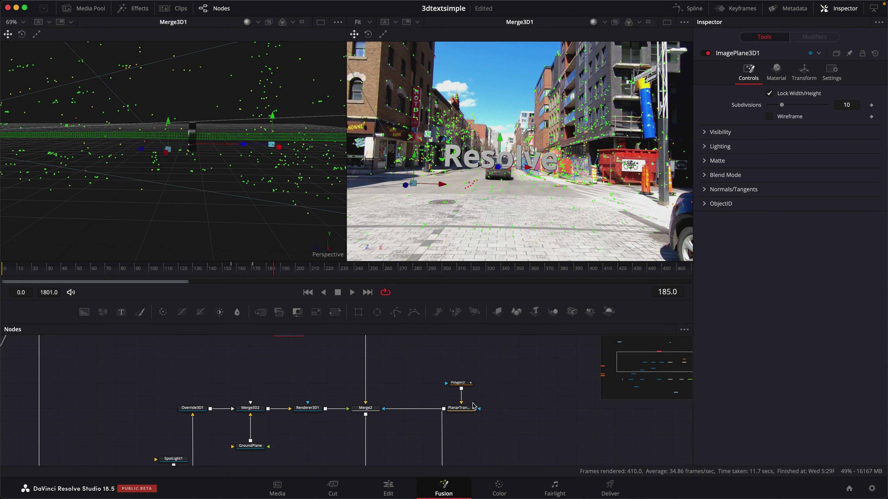
Step: Inspect the Polygon2 car mask over the Merge2 result, and place the ImagePlane3D1 node directly above Merge3D2
{"action": "left_click", "coordinate": [468, 385]}
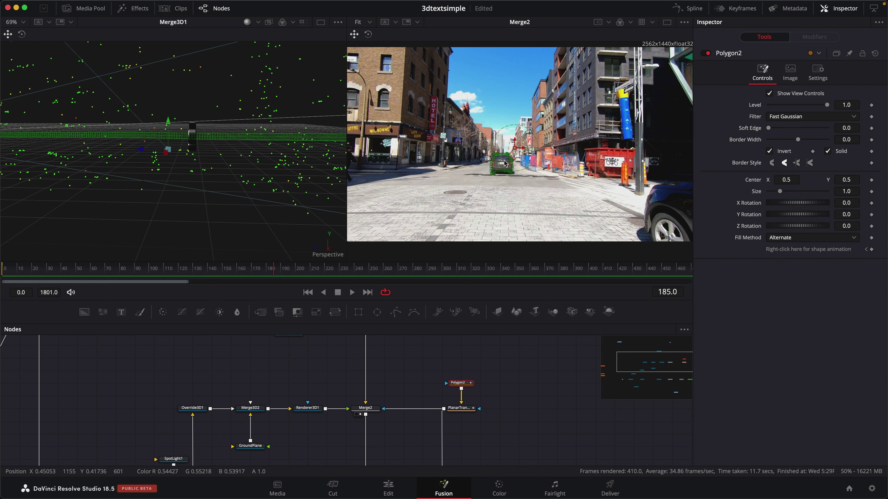
{"action": "scroll", "coordinate": [312, 367], "scroll_direction": "up", "scroll_amount": 2}
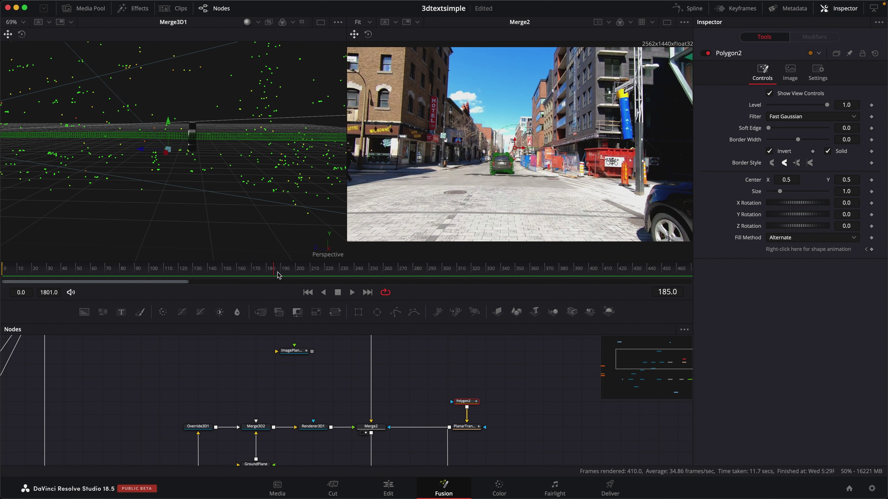
{"action": "left_click_drag", "start_coordinate": [301, 352], "coordinate": [281, 351]}
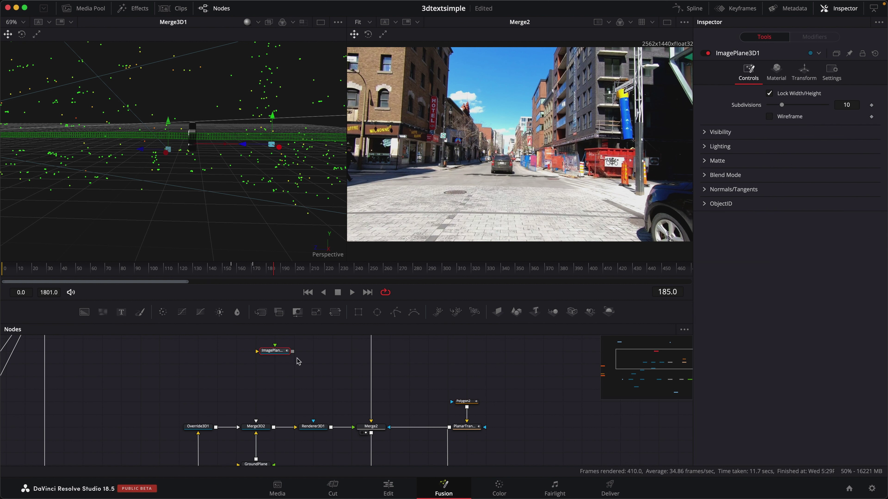
{"action": "scroll", "coordinate": [345, 379], "scroll_direction": "left", "scroll_amount": 4}
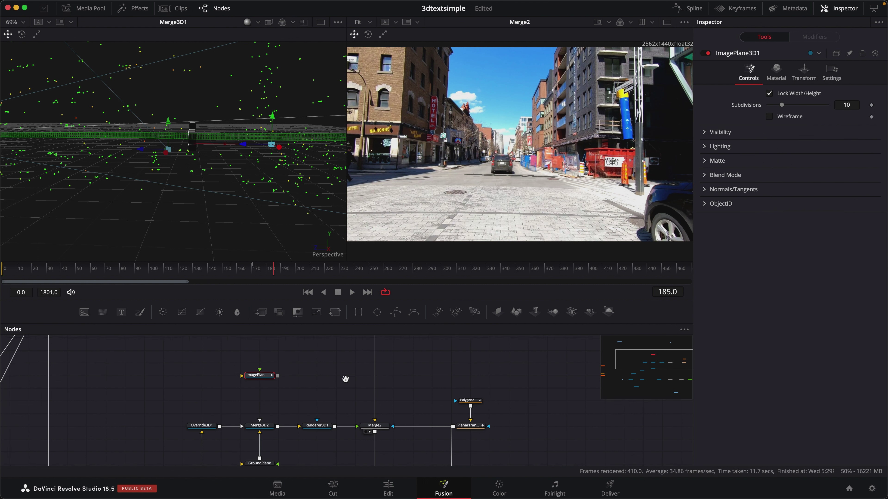
{"action": "scroll", "coordinate": [351, 397], "scroll_direction": "up", "scroll_amount": 2}
{"action": "scroll", "coordinate": [351, 397], "scroll_direction": "left", "scroll_amount": 1}
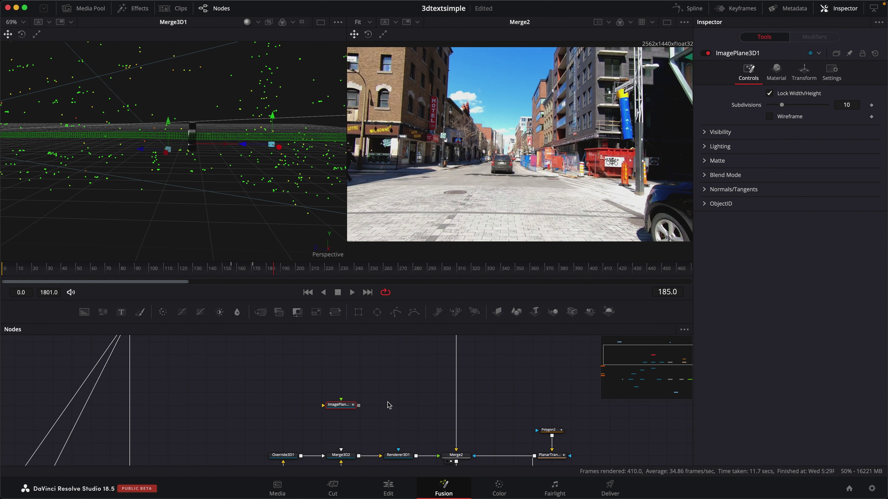
Step: Add a Merge3D above the image plane, feed the plane into it, and attach a Renderer3D to its output
{"action": "left_click_drag", "start_coordinate": [510, 338], "coordinate": [344, 366]}
{"action": "left_click_drag", "start_coordinate": [360, 405], "coordinate": [354, 366]}
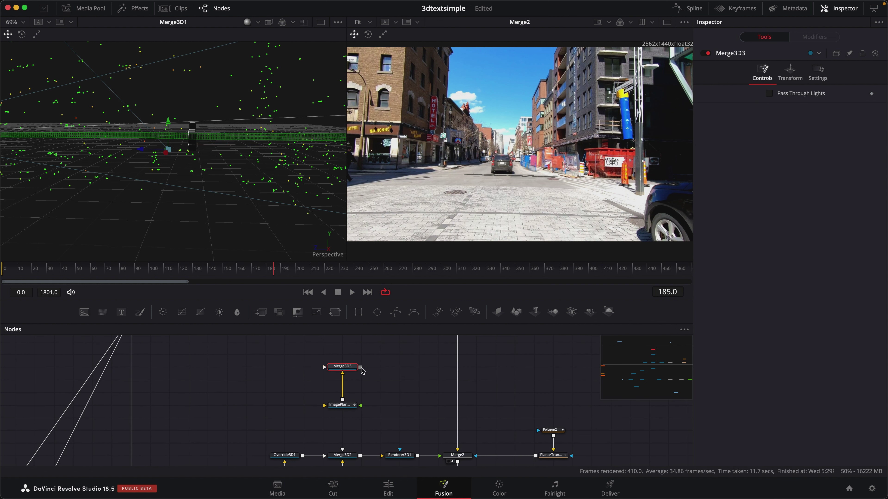
{"action": "left_click", "coordinate": [609, 312]}
{"action": "scroll", "coordinate": [442, 382], "scroll_direction": "up", "scroll_amount": 2}
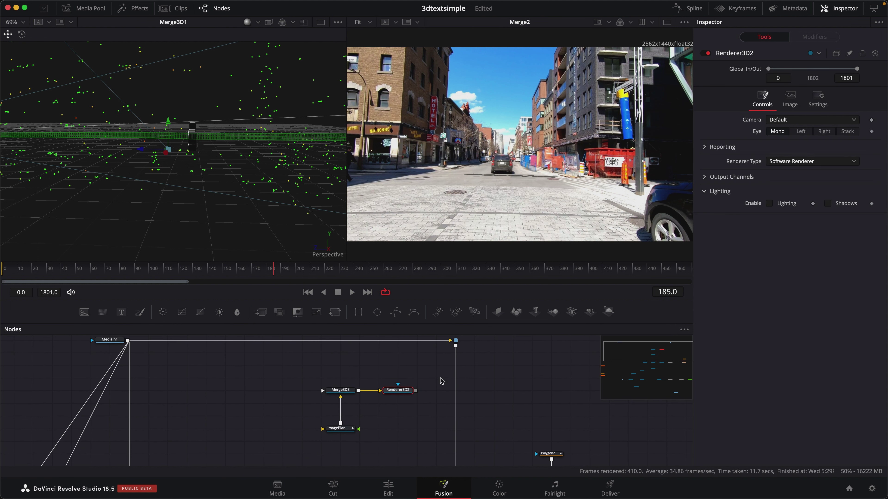
Step: Insert a Merge on the footage line above Merge2 with Renderer3D2 as foreground, and connect Override3D1 to Merge3D3
{"action": "left_click_drag", "start_coordinate": [265, 315], "coordinate": [451, 391]}
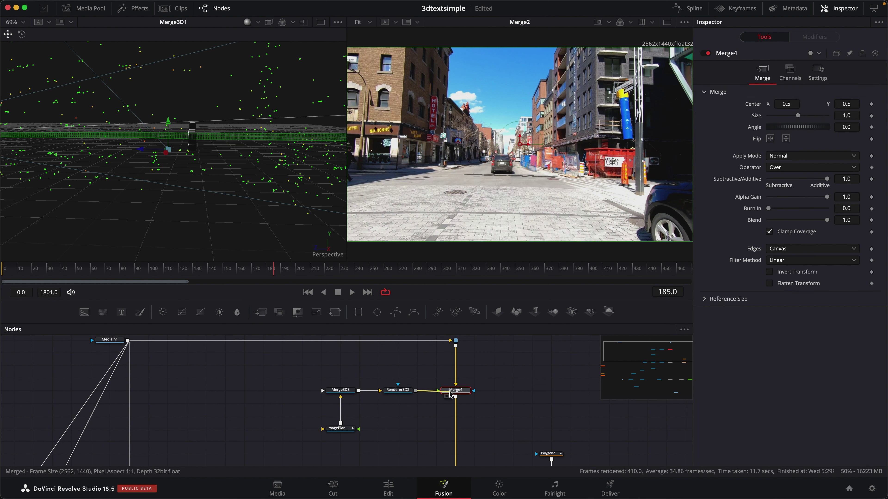
{"action": "scroll", "coordinate": [381, 422], "scroll_direction": "down", "scroll_amount": 3}
{"action": "left_click_drag", "start_coordinate": [334, 428], "coordinate": [360, 338]}
{"action": "scroll", "coordinate": [392, 392], "scroll_direction": "up", "scroll_amount": 3}
{"action": "scroll", "coordinate": [391, 392], "scroll_direction": "right", "scroll_amount": 3}
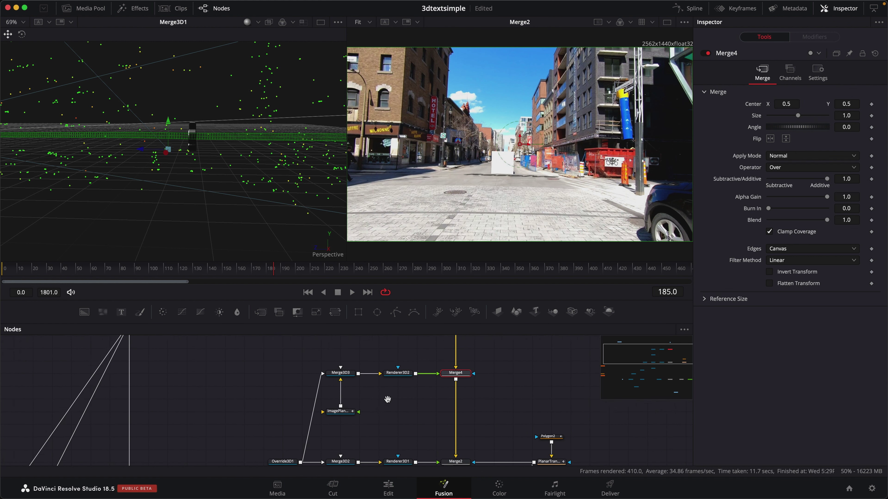
Step: Show the Renderer3D2 output in a single enlarged viewer and open the image plane's material settings
{"action": "key", "text": "1"}
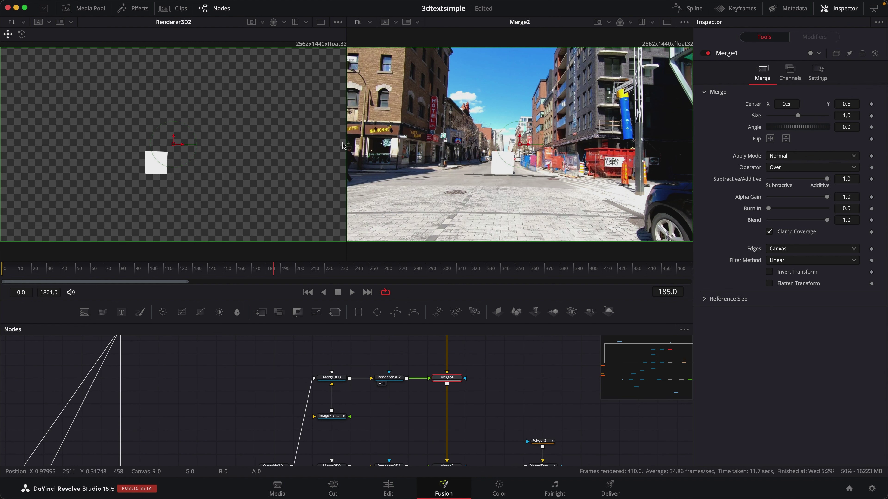
{"action": "left_click", "coordinate": [320, 22]}
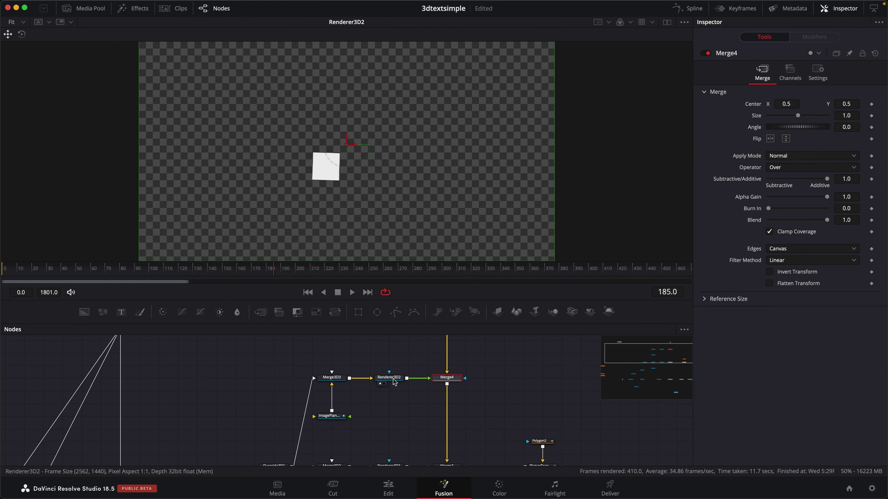
{"action": "left_click", "coordinate": [335, 417]}
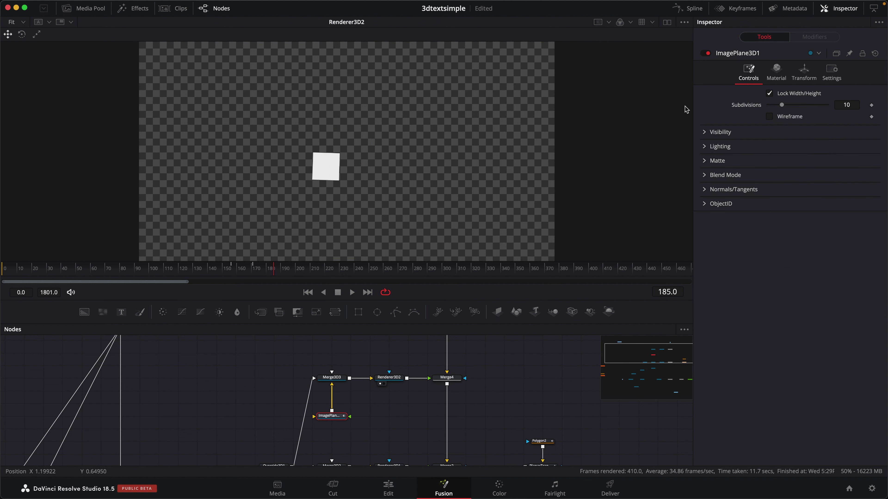
{"action": "left_click", "coordinate": [776, 70]}
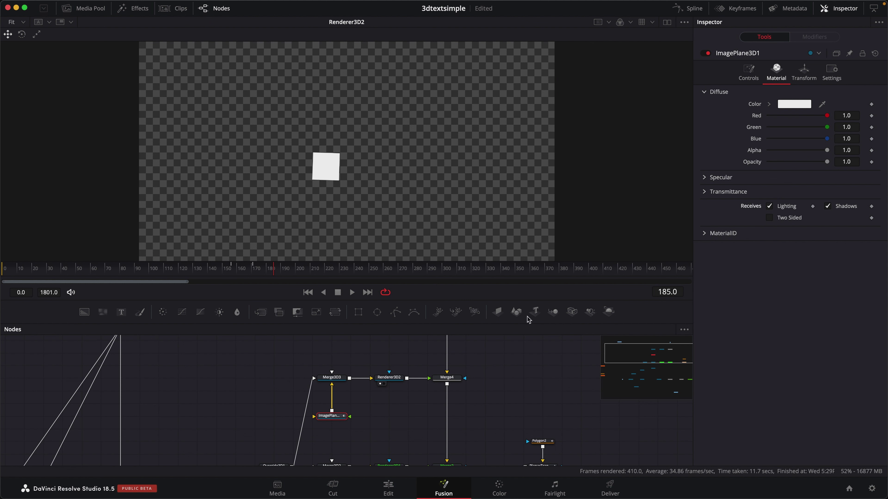
Step: Set Renderer3D2's camera to Camera3D1 and enable its lighting and shadows
{"action": "left_click", "coordinate": [390, 378]}
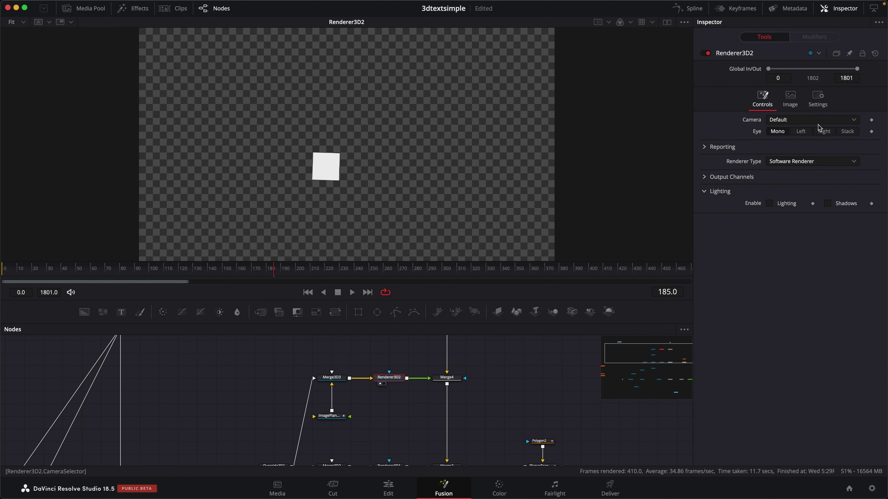
{"action": "left_click", "coordinate": [803, 120]}
{"action": "left_click", "coordinate": [791, 143]}
{"action": "left_click", "coordinate": [787, 203]}
{"action": "left_click", "coordinate": [835, 206]}
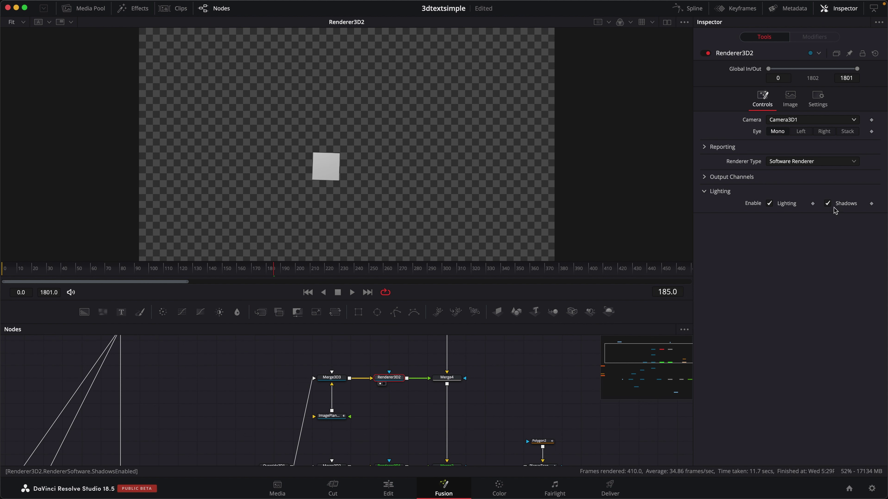
Step: Display Merge4 at frame 157 and set its apply mode to Multiply
{"action": "left_click_drag", "start_coordinate": [297, 275], "coordinate": [350, 275]}
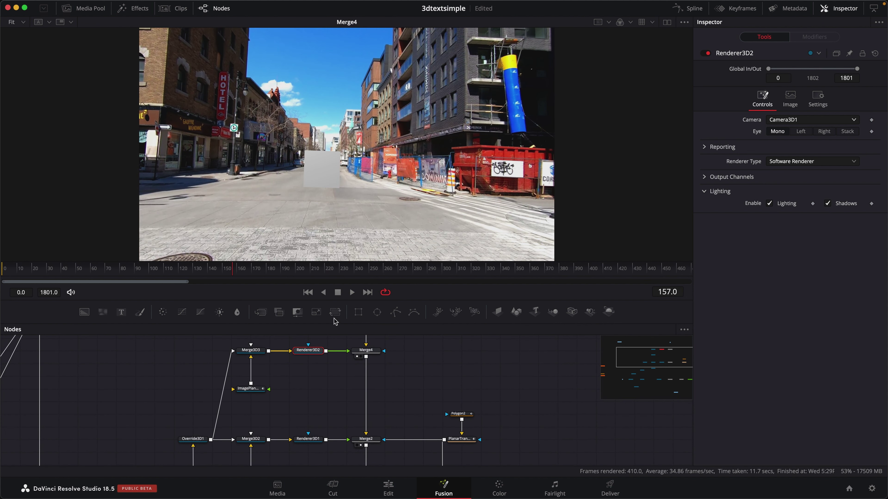
{"action": "scroll", "coordinate": [386, 377], "scroll_direction": "down", "scroll_amount": 10}
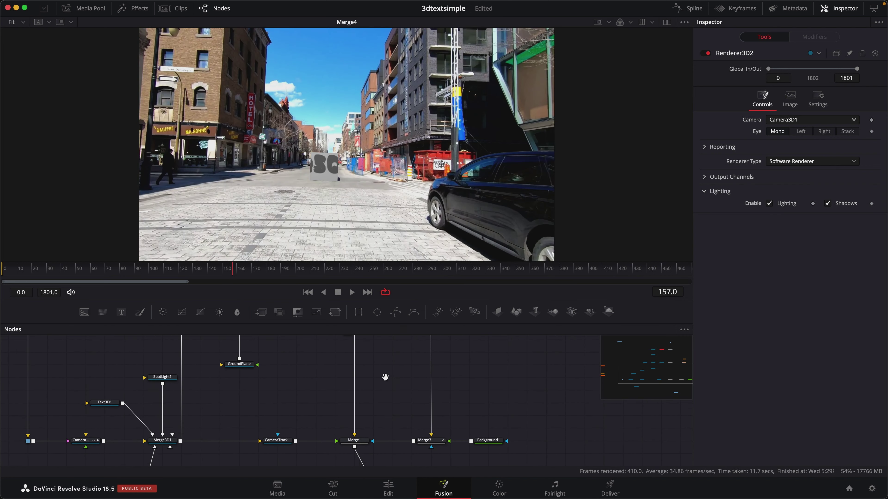
{"action": "scroll", "coordinate": [321, 386], "scroll_direction": "up", "scroll_amount": 5}
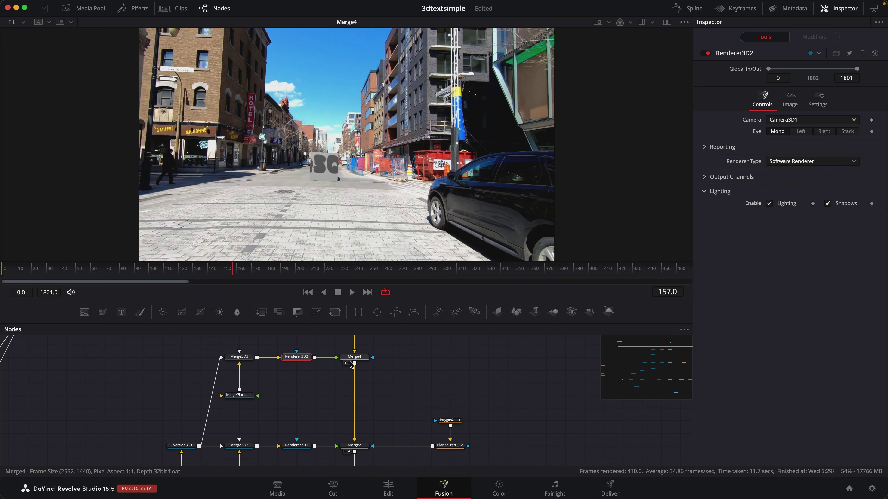
{"action": "left_click", "coordinate": [362, 359]}
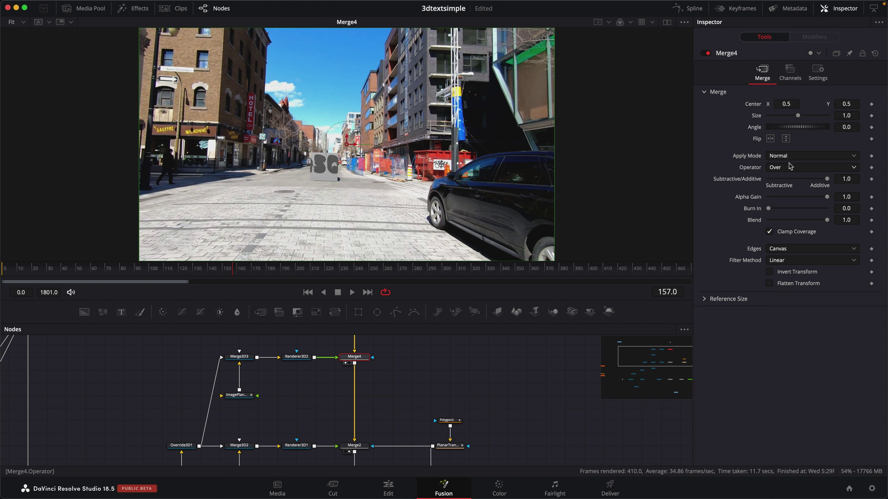
{"action": "left_click", "coordinate": [786, 156]}
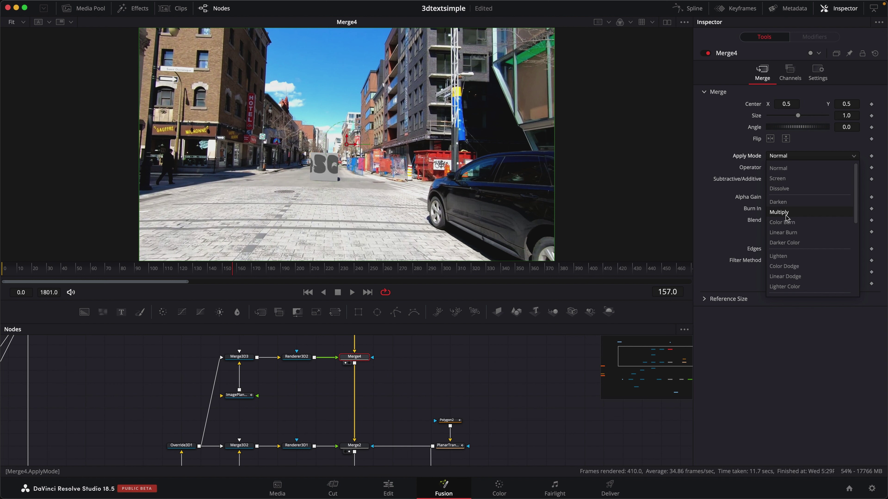
{"action": "left_click", "coordinate": [779, 212]}
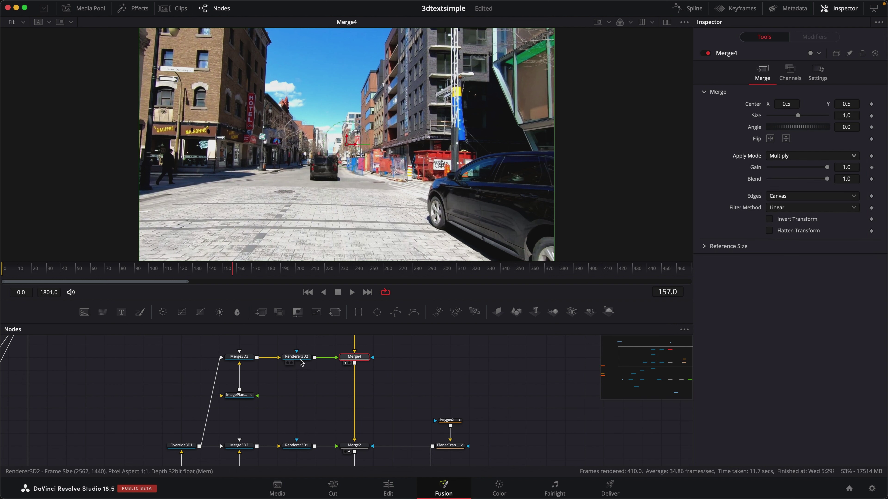
Step: Stop the image plane's material from receiving lighting while it keeps receiving shadows
{"action": "left_click", "coordinate": [229, 363]}
{"action": "left_click", "coordinate": [293, 363]}
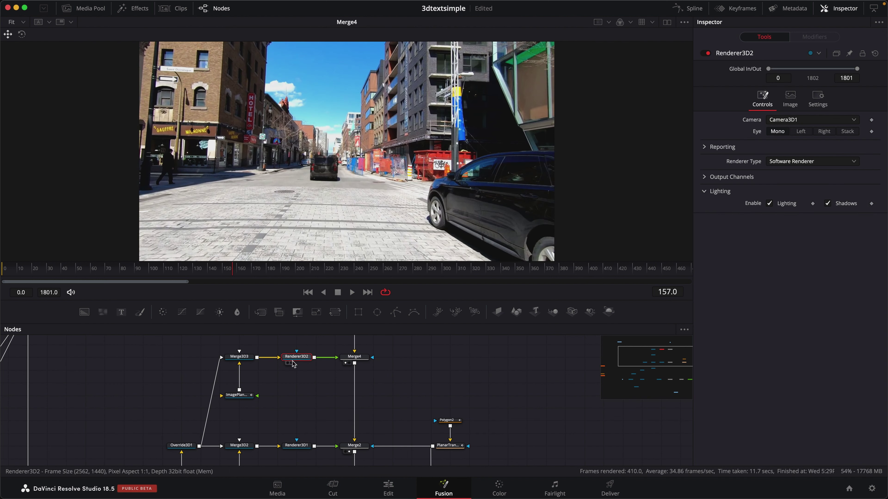
{"action": "left_click", "coordinate": [239, 396]}
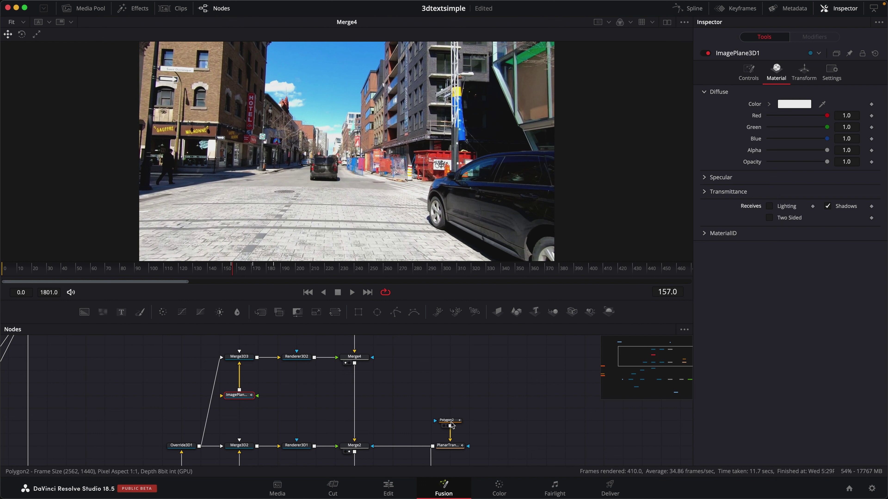
Step: Connect the planar transform of Polygon2 to Merge4's effect mask and apply that mask inverted
{"action": "left_click_drag", "start_coordinate": [433, 446], "coordinate": [375, 358]}
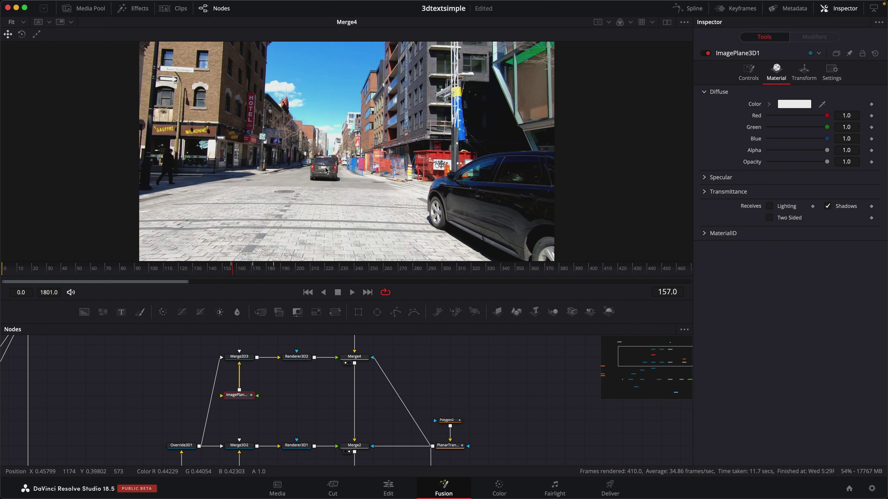
{"action": "left_click", "coordinate": [360, 357]}
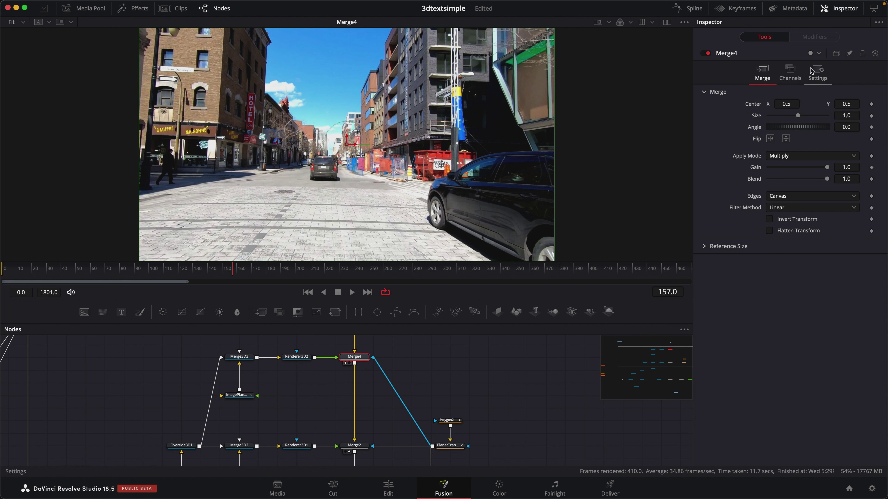
{"action": "left_click", "coordinate": [817, 72]}
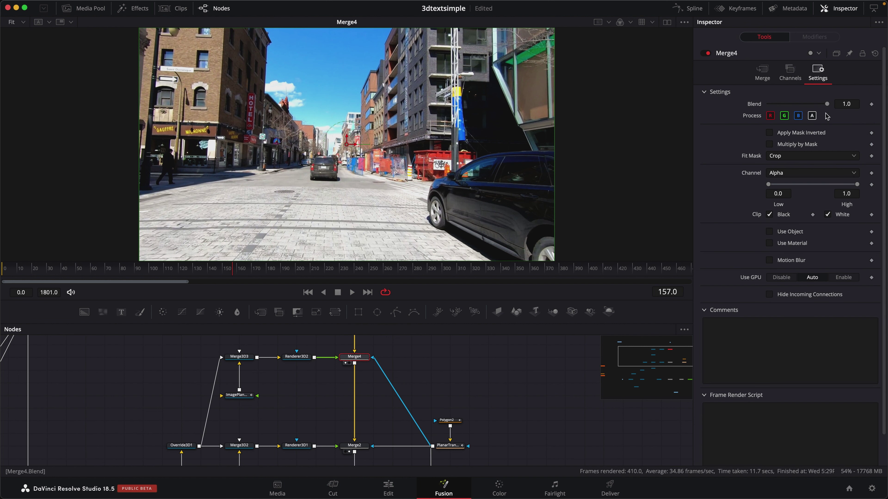
{"action": "left_click", "coordinate": [801, 134]}
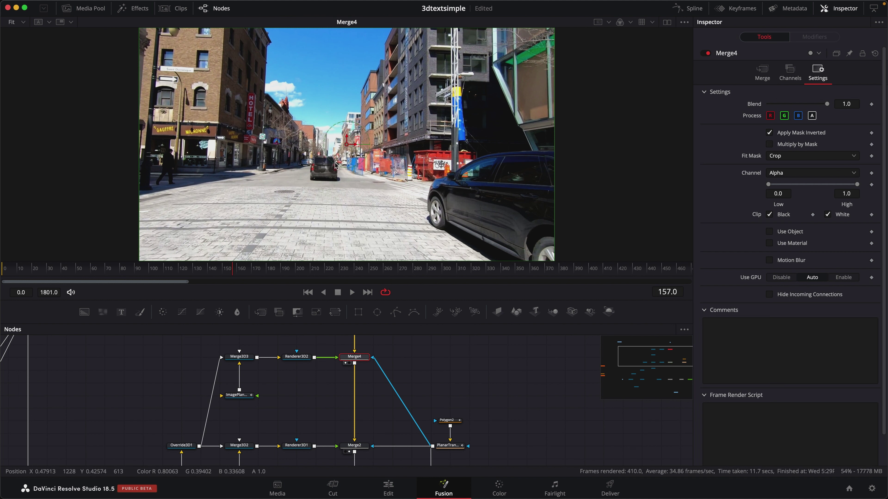
Step: Examine the shadow on the car between frames 142 and 156 in Merge4, and compare it with the Merge1 composite
{"action": "left_click_drag", "start_coordinate": [227, 272], "coordinate": [213, 274]}
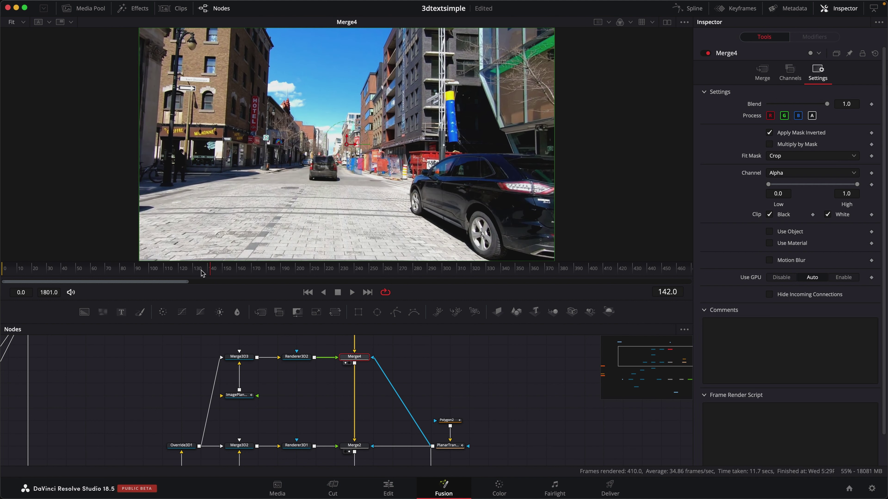
{"action": "left_click", "coordinate": [231, 272]}
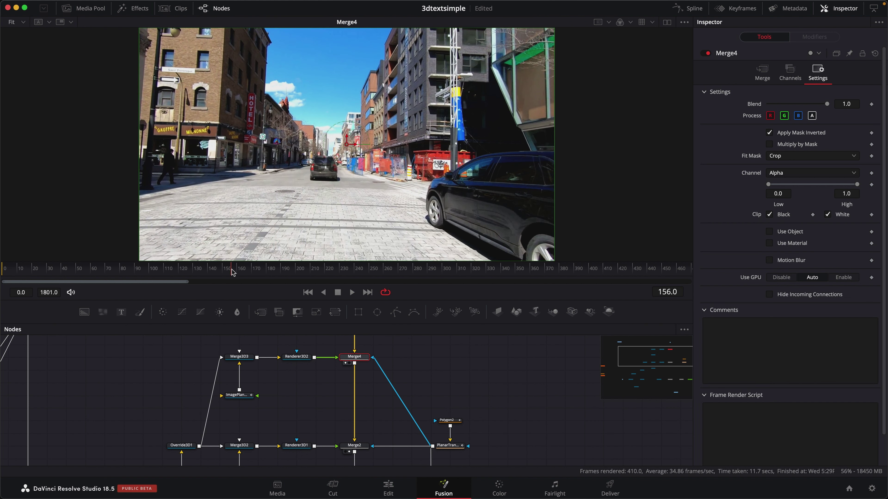
{"action": "scroll", "coordinate": [374, 372], "scroll_direction": "down", "scroll_amount": 5}
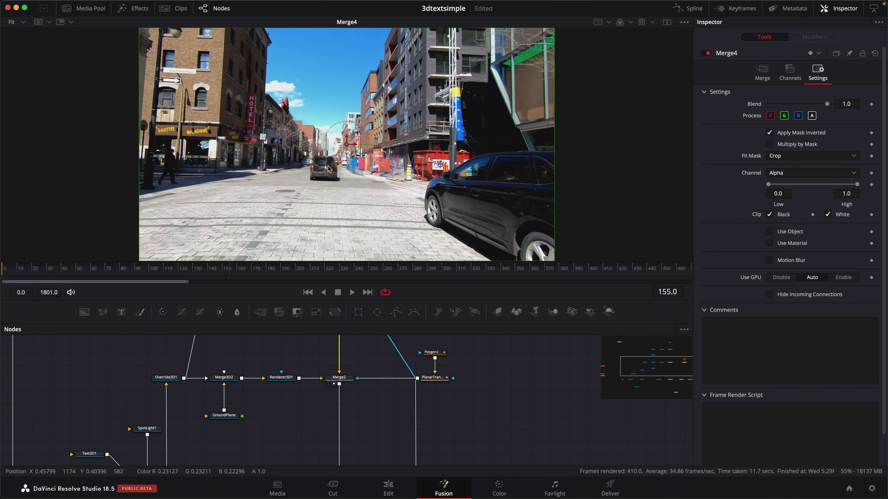
{"action": "scroll", "coordinate": [349, 402], "scroll_direction": "down", "scroll_amount": 5}
{"action": "key", "text": "1"}
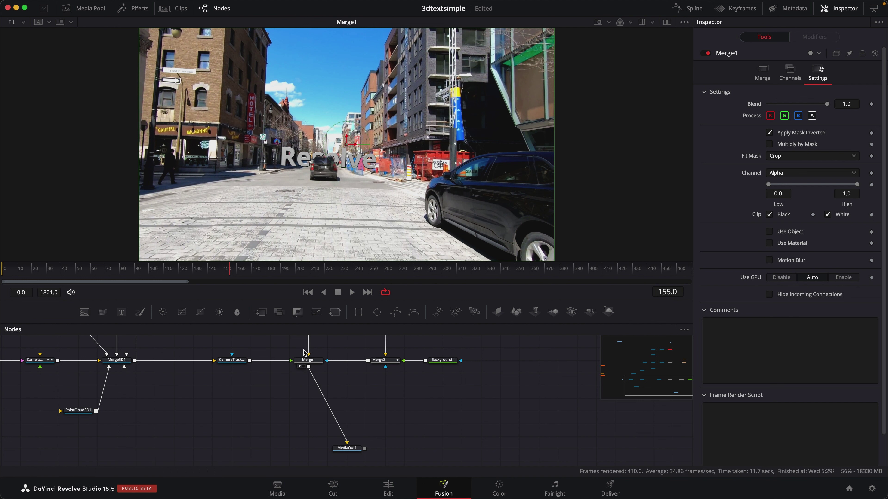
Step: Inspect Merge3's blend keyframes, and compare Merge4's output with the Merge1 composite around frame 158
{"action": "left_click", "coordinate": [387, 361]}
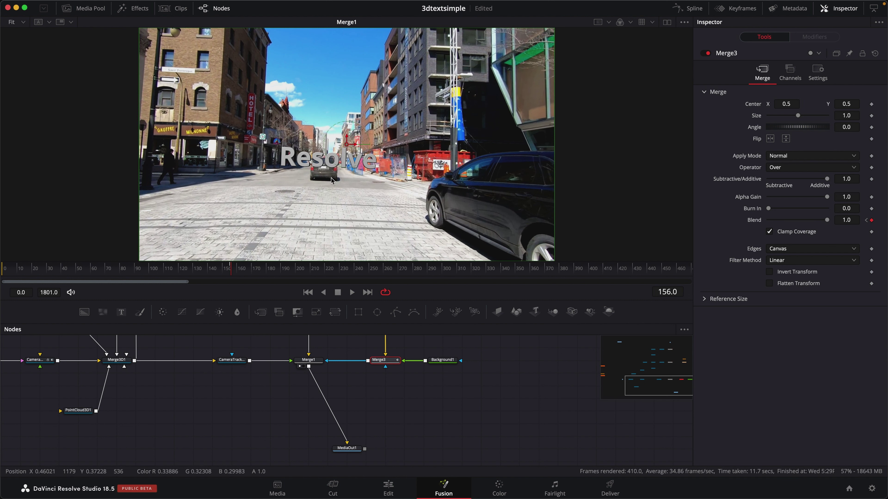
{"action": "scroll", "coordinate": [336, 206], "scroll_direction": "up", "scroll_amount": 2}
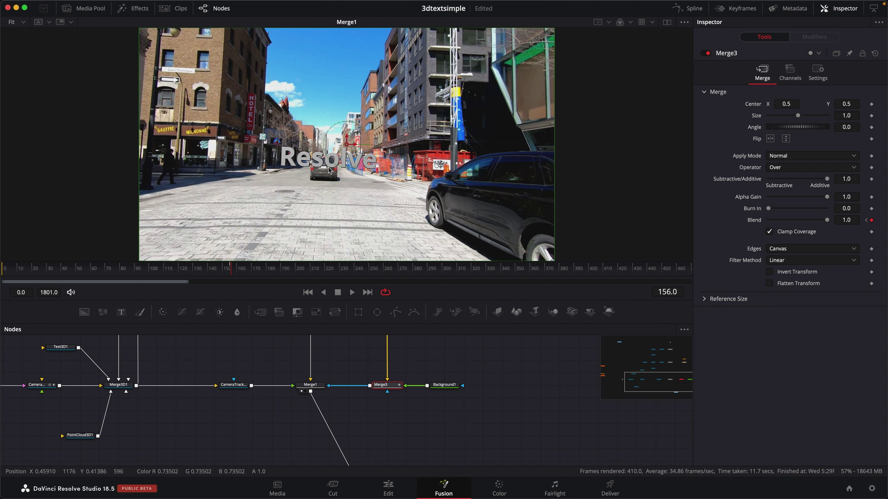
{"action": "scroll", "coordinate": [331, 333], "scroll_direction": "up", "scroll_amount": 5}
{"action": "scroll", "coordinate": [332, 333], "scroll_direction": "up", "scroll_amount": 10}
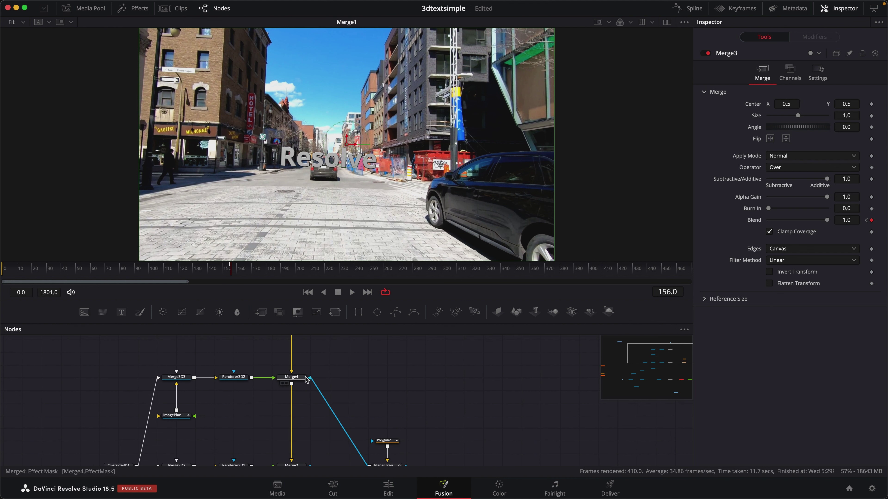
{"action": "left_click", "coordinate": [292, 377]}
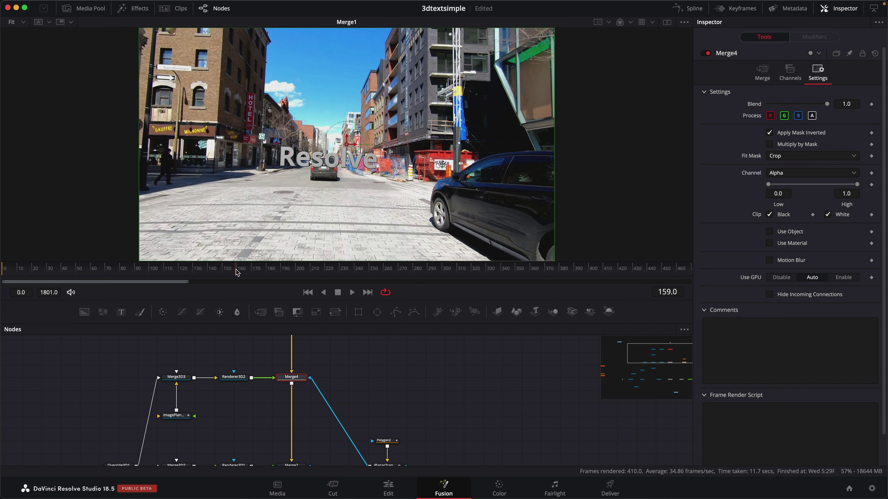
{"action": "key", "text": "1"}
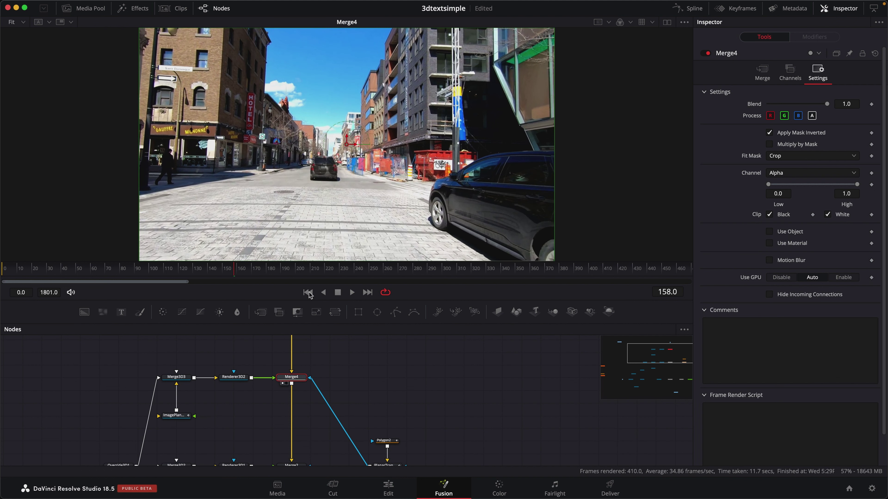
{"action": "scroll", "coordinate": [306, 413], "scroll_direction": "down", "scroll_amount": 3}
{"action": "key", "text": "1"}
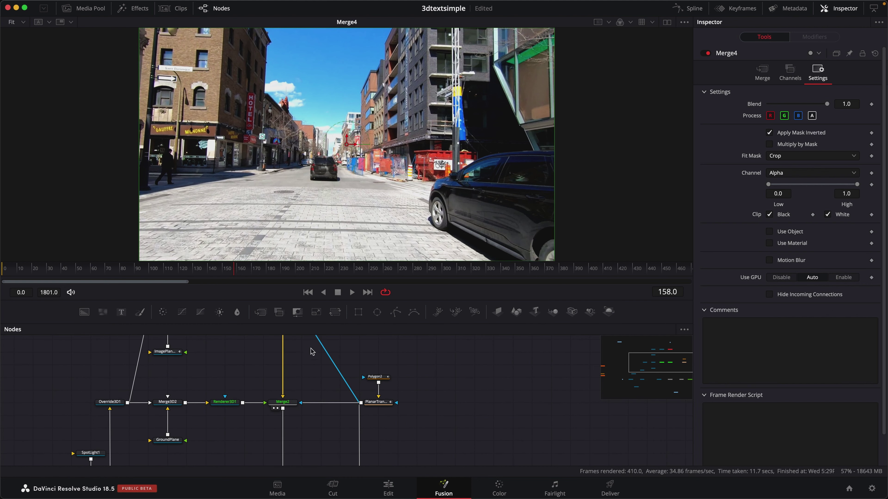
{"action": "scroll", "coordinate": [311, 402], "scroll_direction": "down", "scroll_amount": 3}
{"action": "key", "text": "1"}
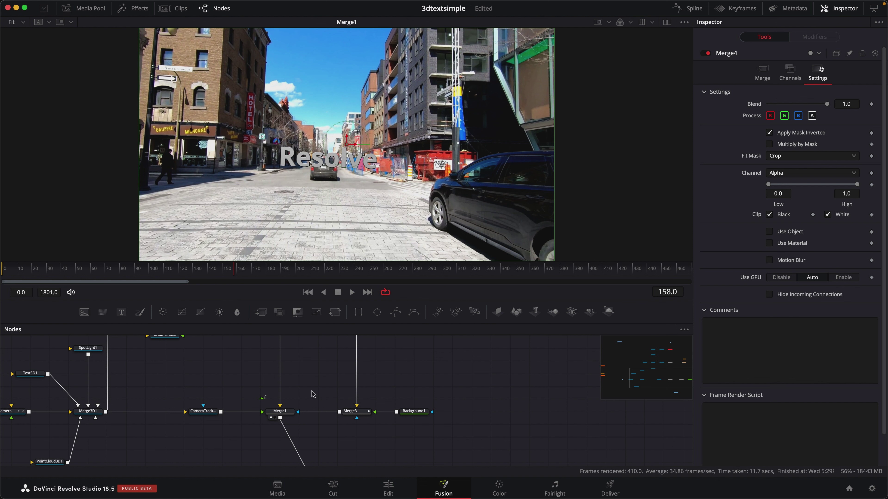
{"action": "scroll", "coordinate": [315, 386], "scroll_direction": "up", "scroll_amount": 3}
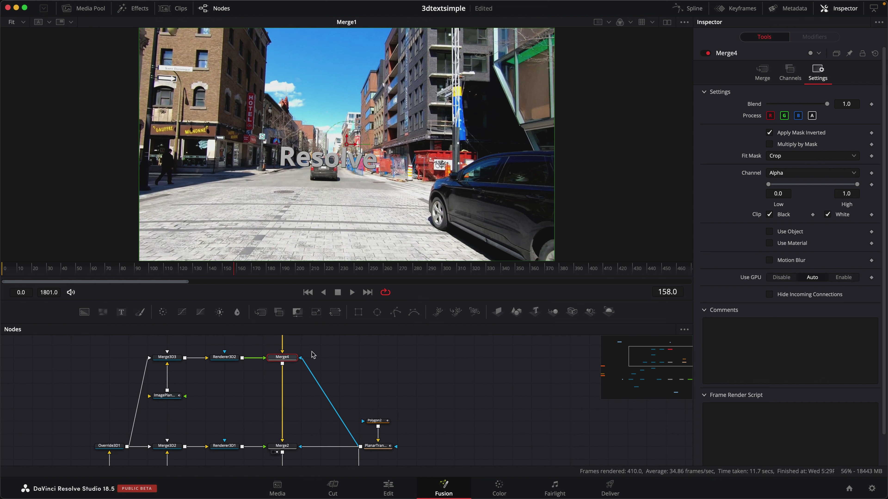
{"action": "scroll", "coordinate": [317, 411], "scroll_direction": "down", "scroll_amount": 5}
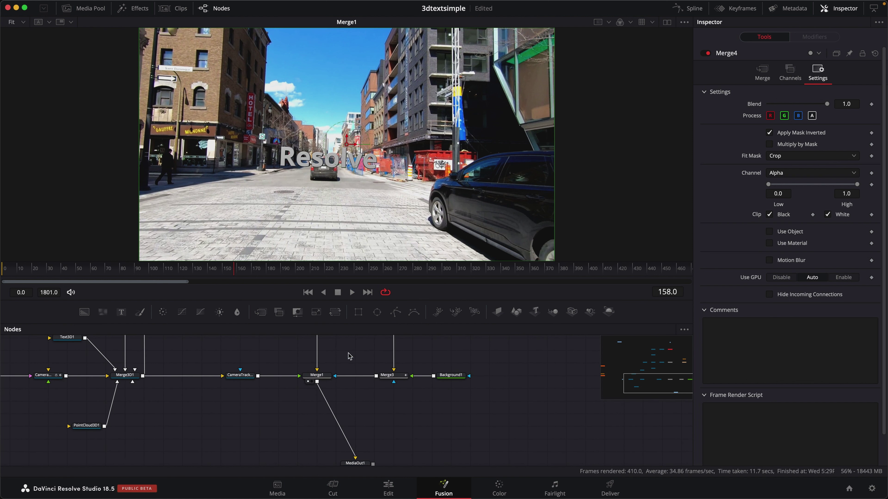
{"action": "scroll", "coordinate": [196, 370], "scroll_direction": "left", "scroll_amount": 5}
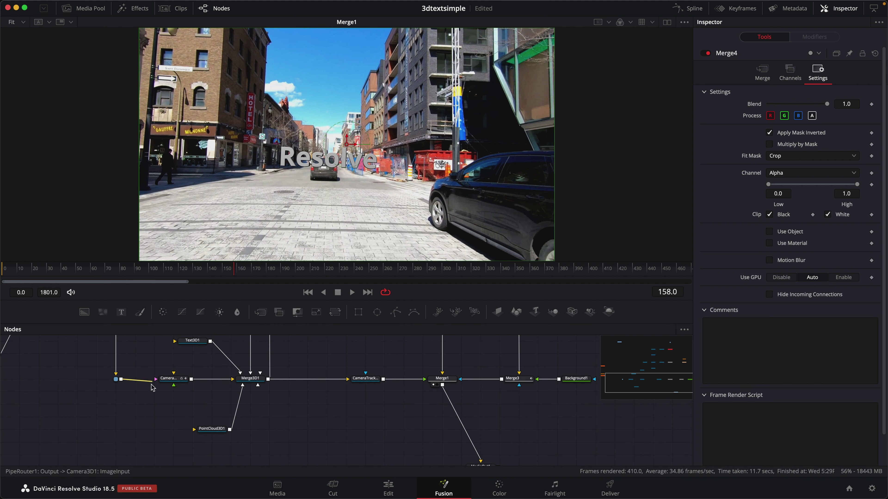
{"action": "scroll", "coordinate": [386, 373], "scroll_direction": "right", "scroll_amount": 5}
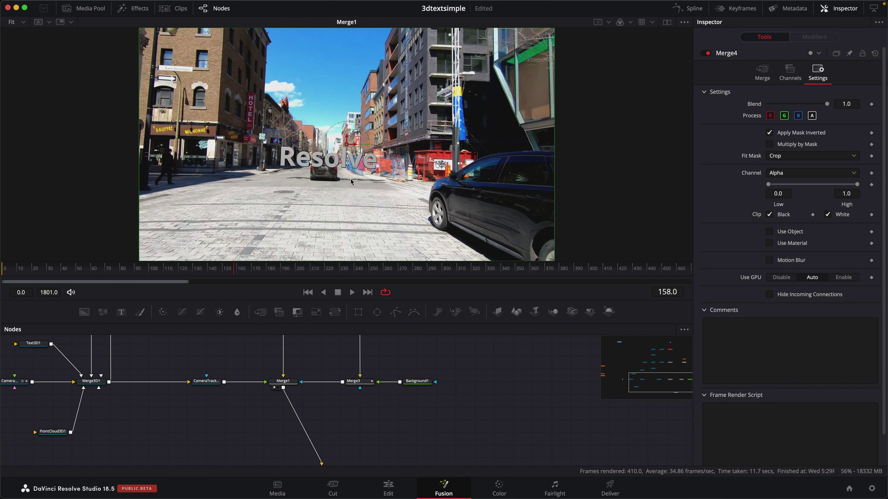
{"action": "scroll", "coordinate": [311, 376], "scroll_direction": "up", "scroll_amount": 5}
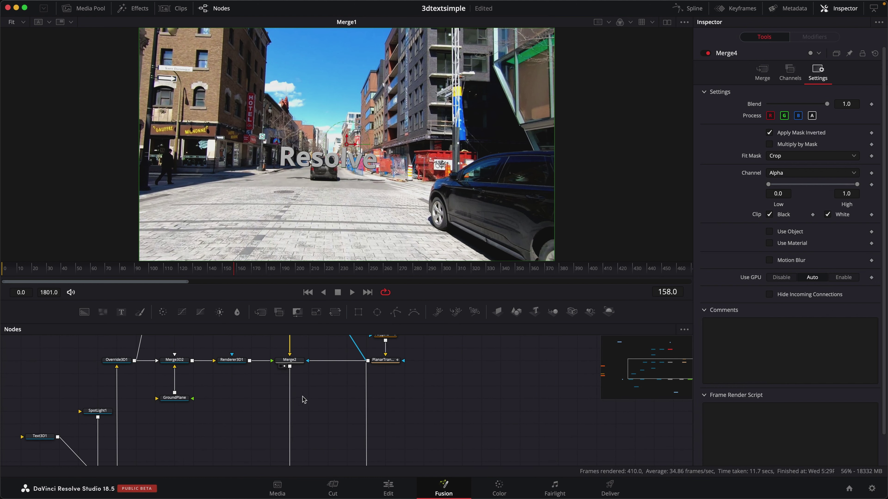
Step: Keyframe Merge4's blend at 0.0 on frame 155 and 1.0 on frame 156
{"action": "scroll", "coordinate": [309, 374], "scroll_direction": "up", "scroll_amount": 5}
{"action": "key", "text": "1"}
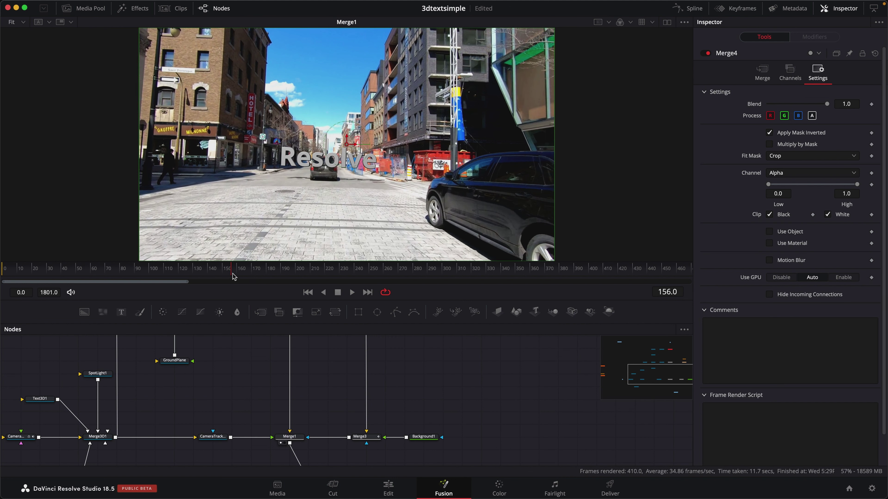
{"action": "left_click", "coordinate": [871, 104]}
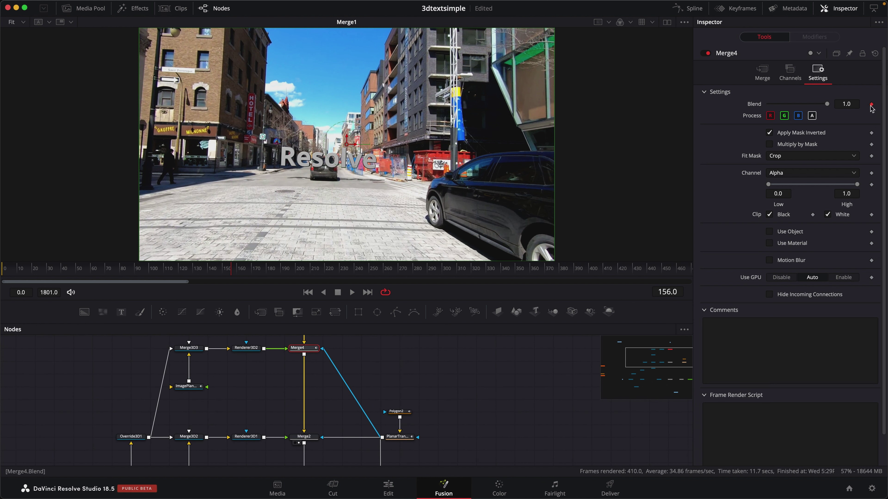
{"action": "left_click", "coordinate": [229, 270]}
{"action": "left_click_drag", "start_coordinate": [827, 104], "coordinate": [629, 103]}
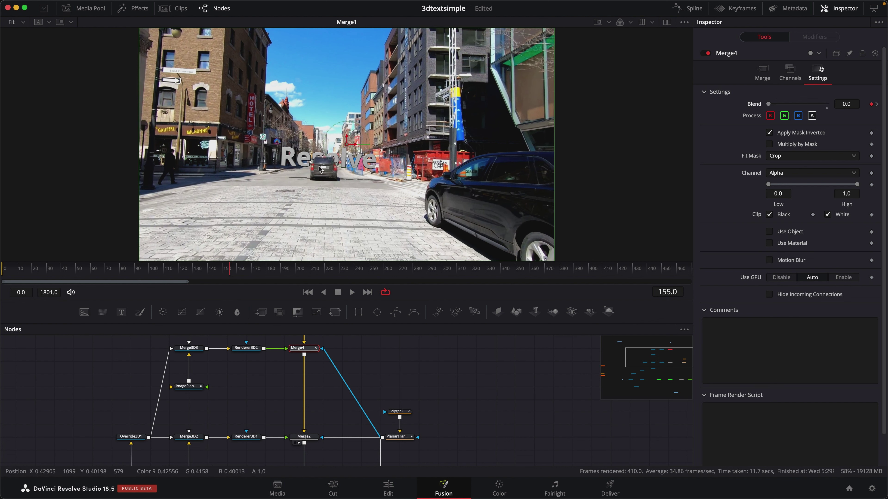
Step: Check the shadow on the car in the Merge1 composite from frame 155 to frame 185
{"action": "left_click_drag", "start_coordinate": [232, 273], "coordinate": [235, 274]}
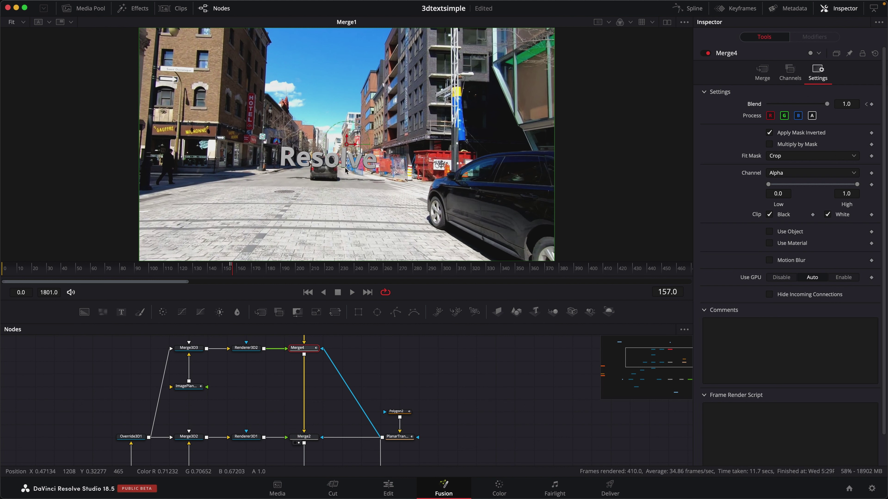
{"action": "left_click_drag", "start_coordinate": [234, 274], "coordinate": [274, 273]}
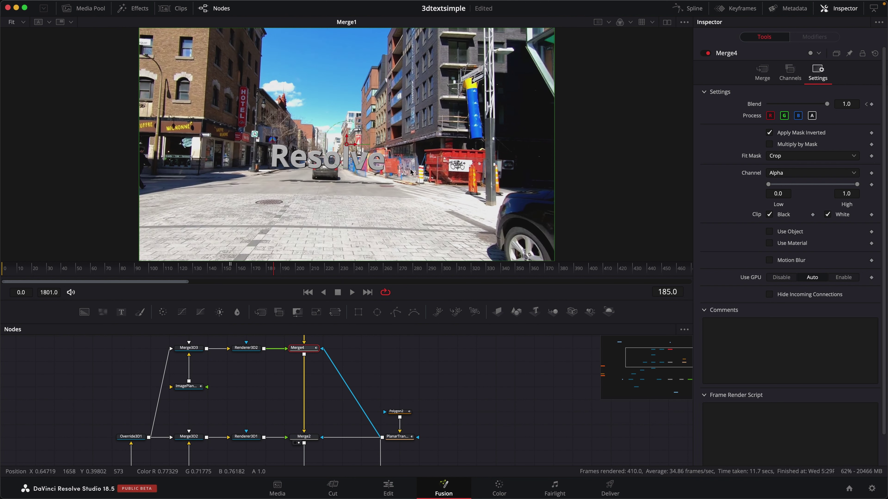
{"action": "scroll", "coordinate": [386, 402], "scroll_direction": "down", "scroll_amount": 3}
{"action": "scroll", "coordinate": [406, 377], "scroll_direction": "down", "scroll_amount": 5}
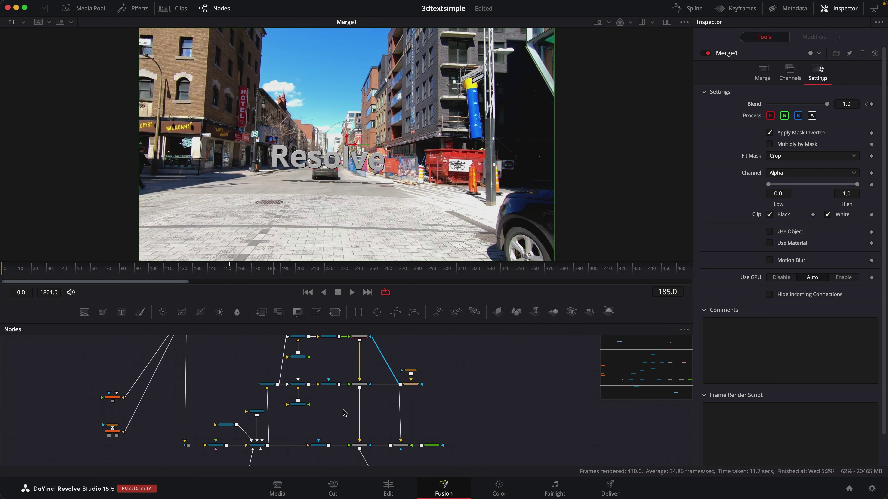
{"action": "scroll", "coordinate": [339, 386], "scroll_direction": "down", "scroll_amount": 2}
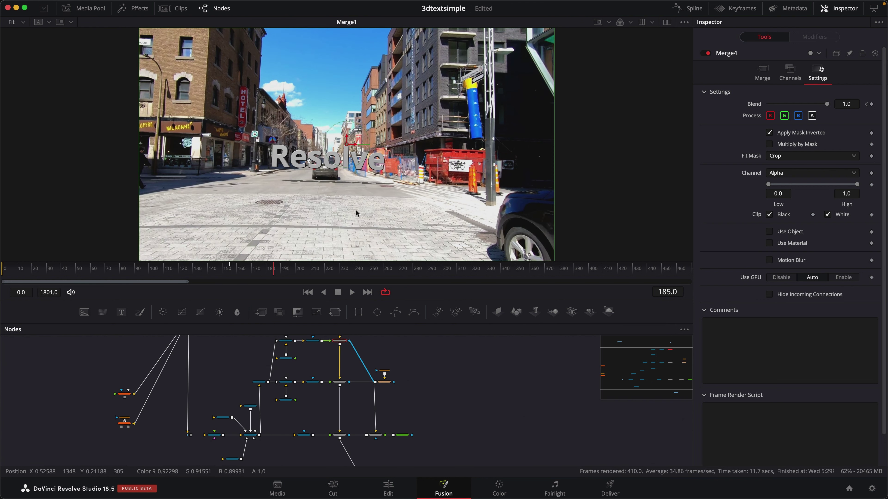
Step: Enable motion blur on CameraTracker1_Renderer with quality 4, using frame 328 of the composite to judge it
{"action": "left_click", "coordinate": [437, 273]}
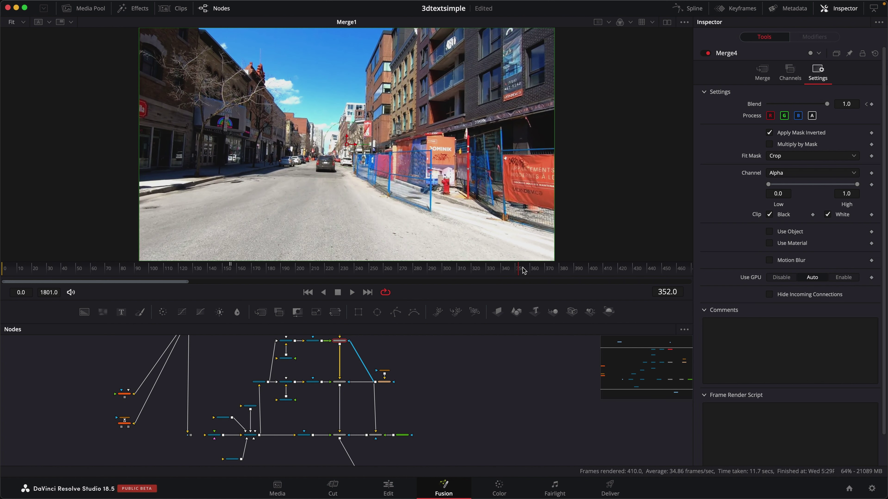
{"action": "left_click_drag", "start_coordinate": [524, 272], "coordinate": [490, 272]}
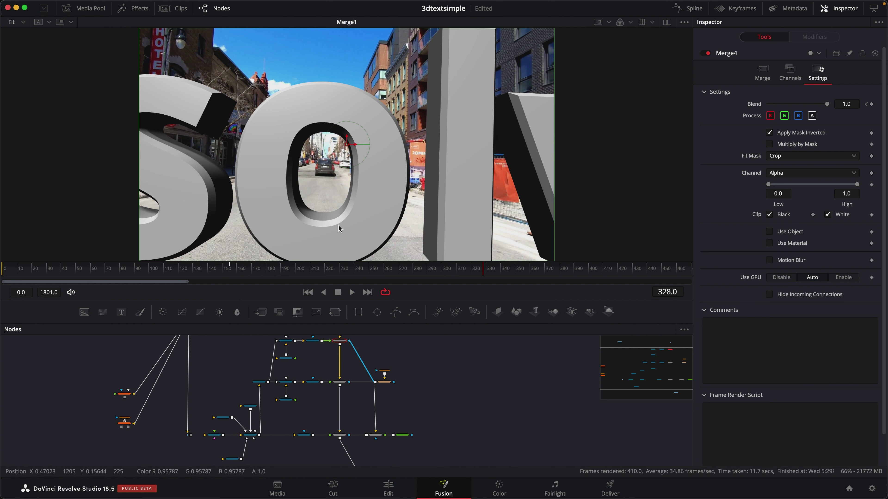
{"action": "scroll", "coordinate": [351, 430], "scroll_direction": "up", "scroll_amount": 5}
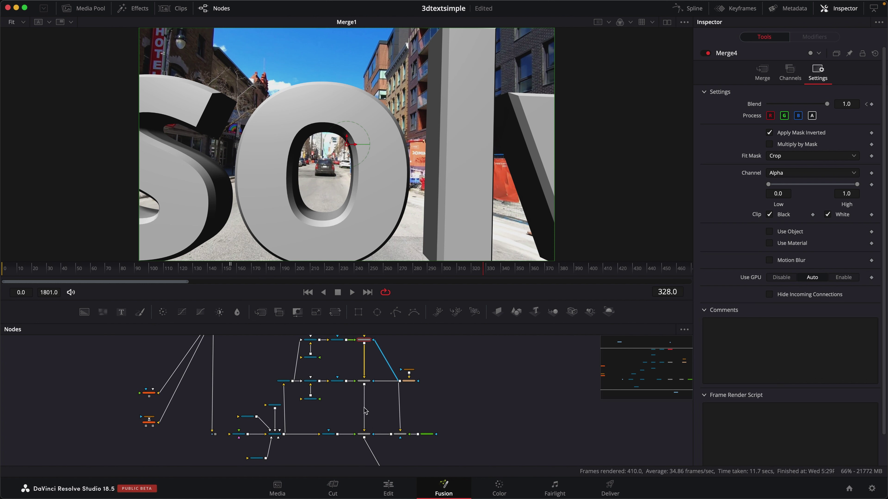
{"action": "scroll", "coordinate": [387, 367], "scroll_direction": "right", "scroll_amount": 5}
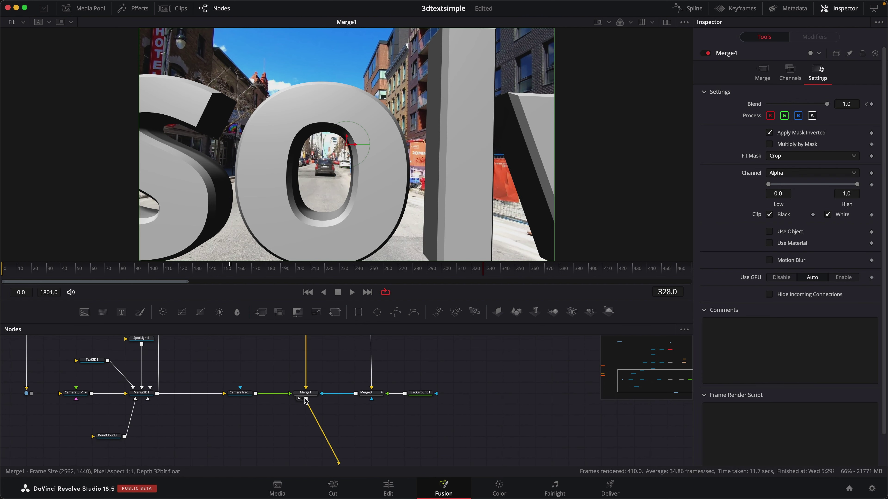
{"action": "left_click", "coordinate": [243, 394]}
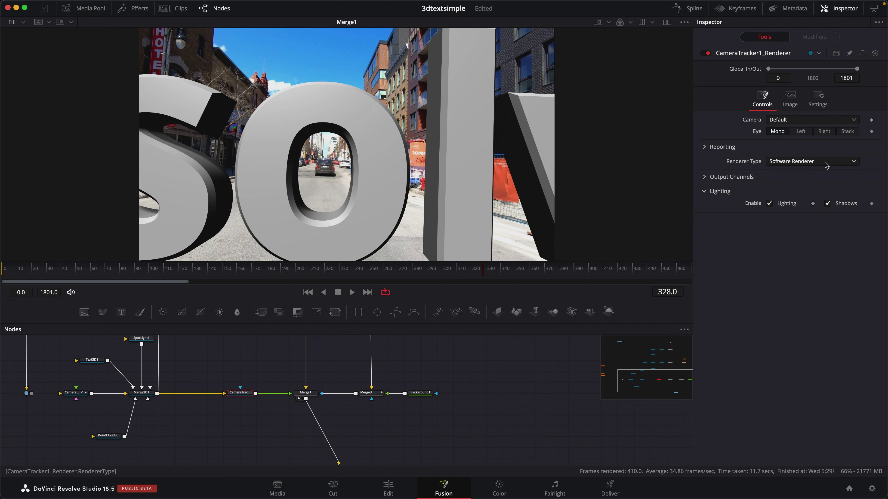
{"action": "left_click", "coordinate": [818, 96]}
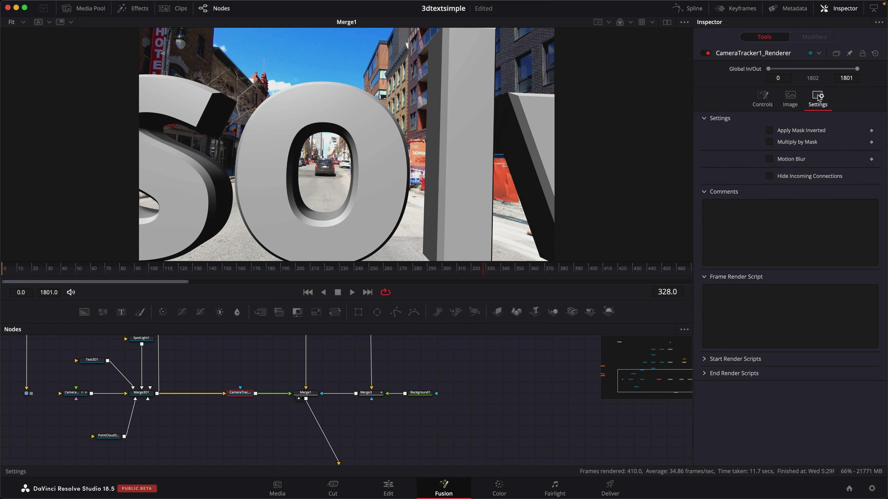
{"action": "left_click", "coordinate": [791, 160]}
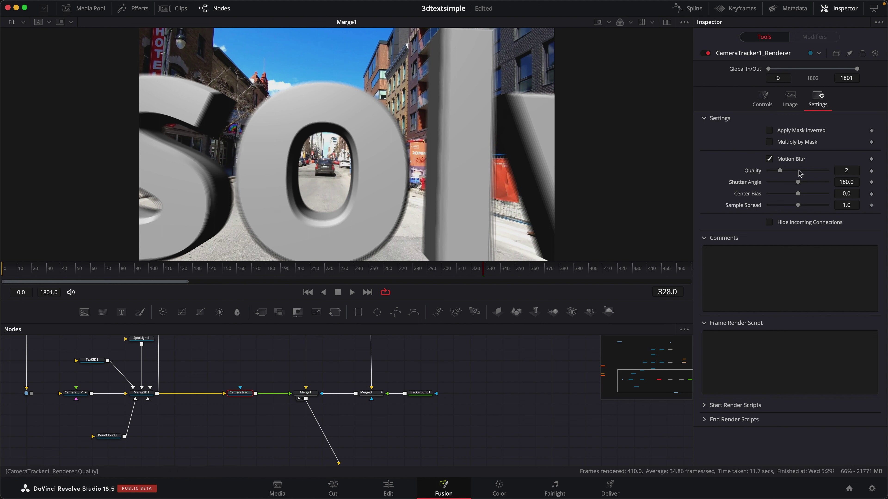
{"action": "left_click", "coordinate": [791, 170]}
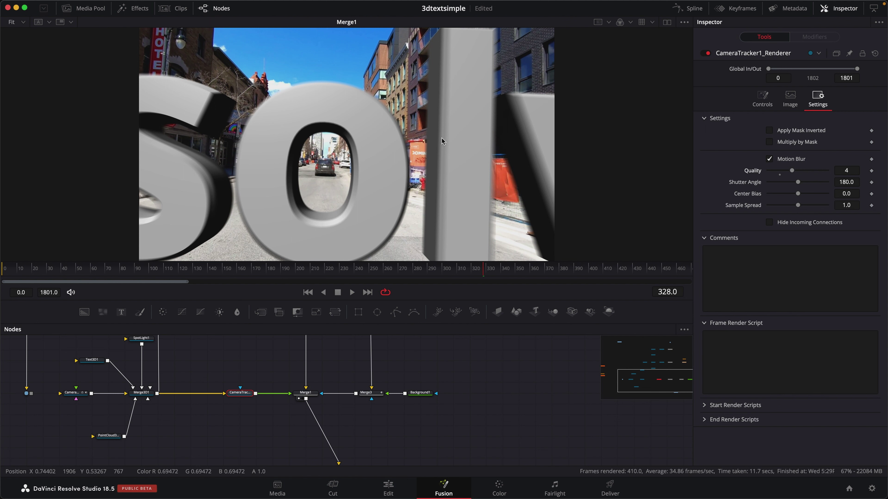
{"action": "scroll", "coordinate": [409, 440], "scroll_direction": "down", "scroll_amount": 2}
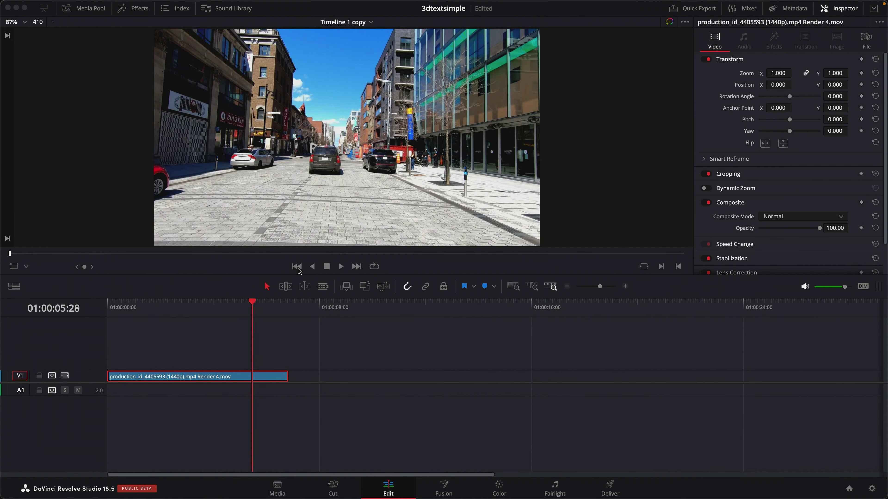
Step: Play the rendered clip in Timeline 1 copy from its start, replay it in a loop, and stop playback
{"action": "left_click", "coordinate": [297, 268]}
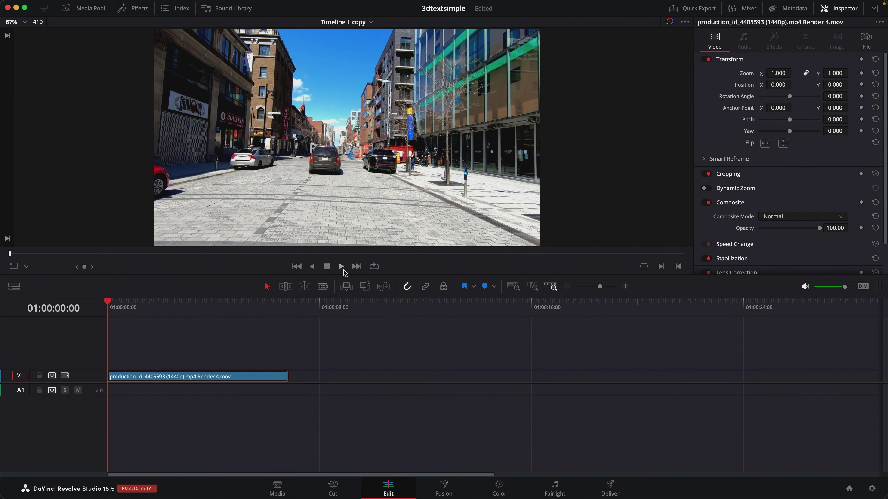
{"action": "left_click", "coordinate": [341, 266]}
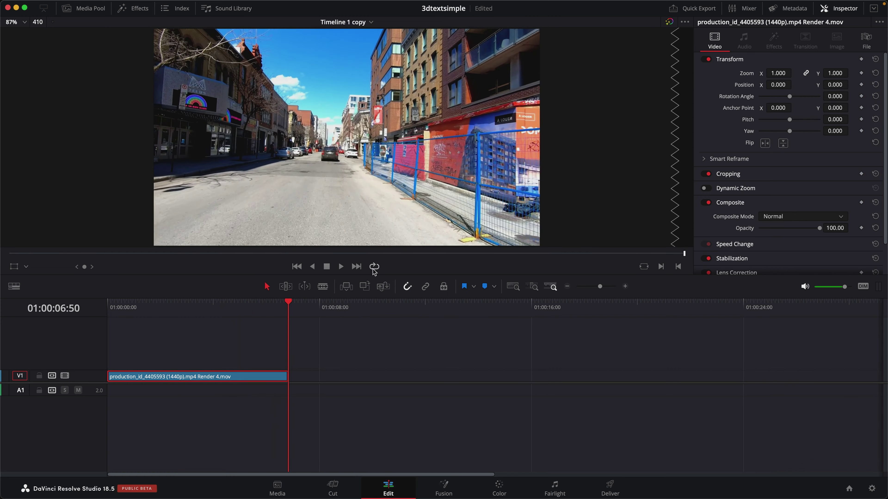
{"action": "left_click", "coordinate": [341, 267]}
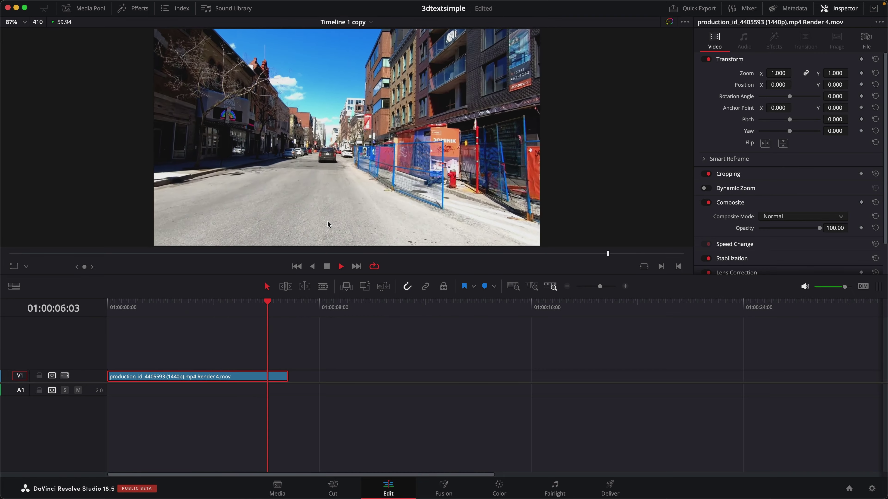
{"action": "left_click", "coordinate": [326, 267]}
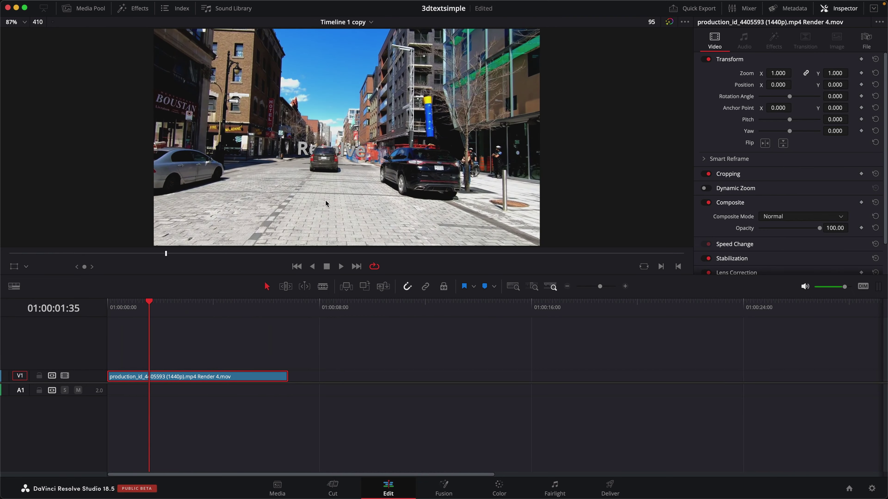